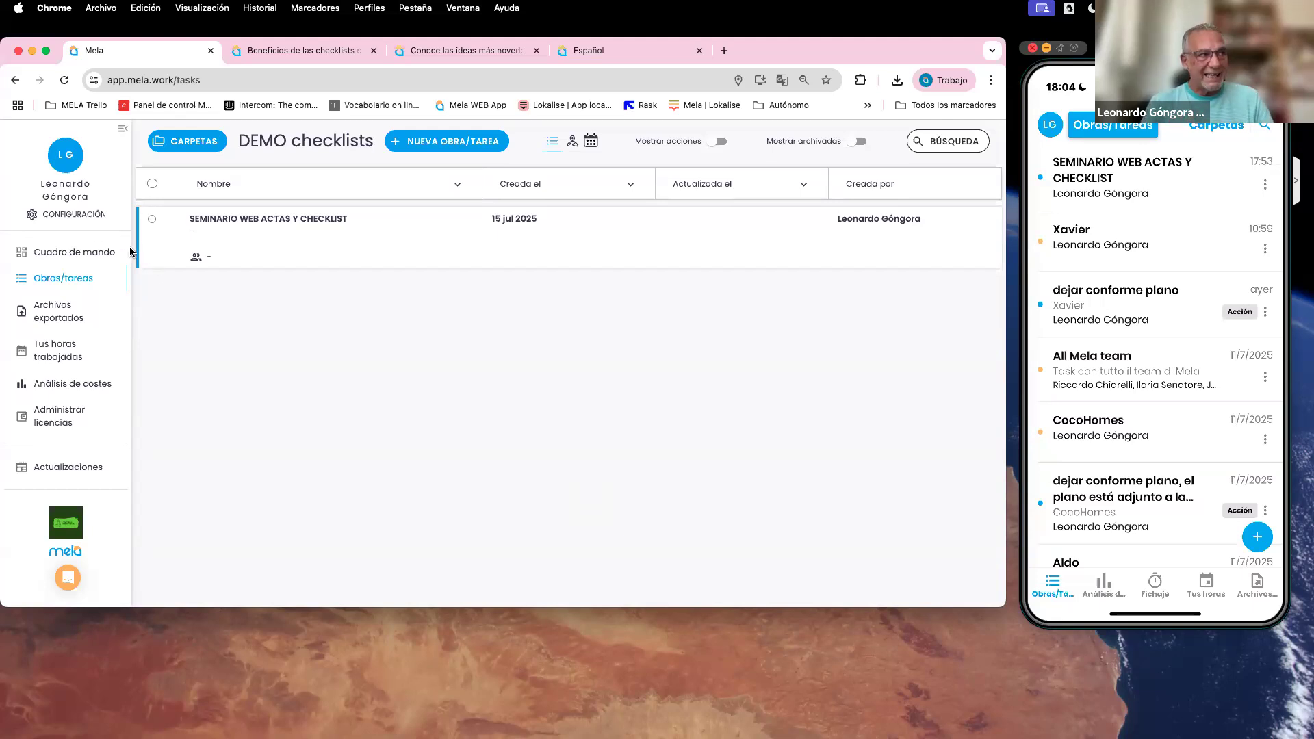
# Open the account settings for checklists and minutes (listas de chequeo/actas) and look through the existing templates.
pyautogui.click(72, 217)
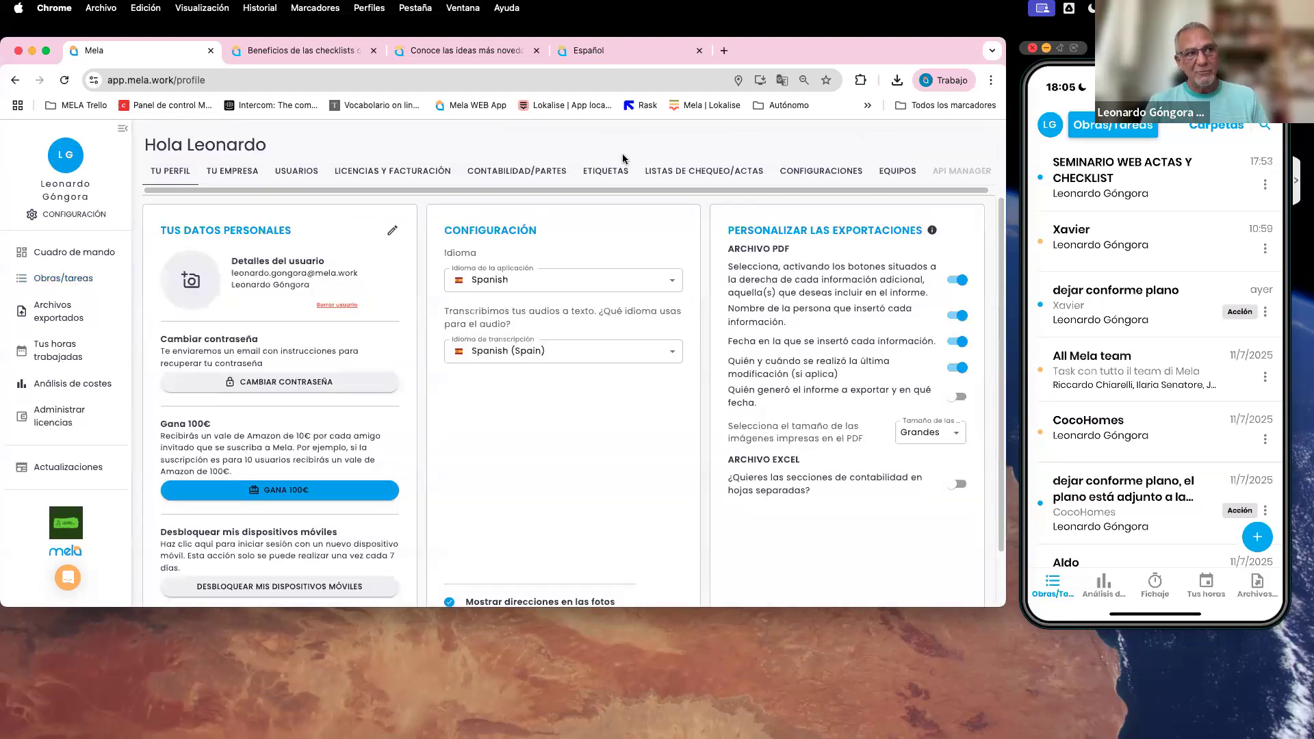
pyautogui.click(683, 171)
pyautogui.scroll(-10, 555, 410)
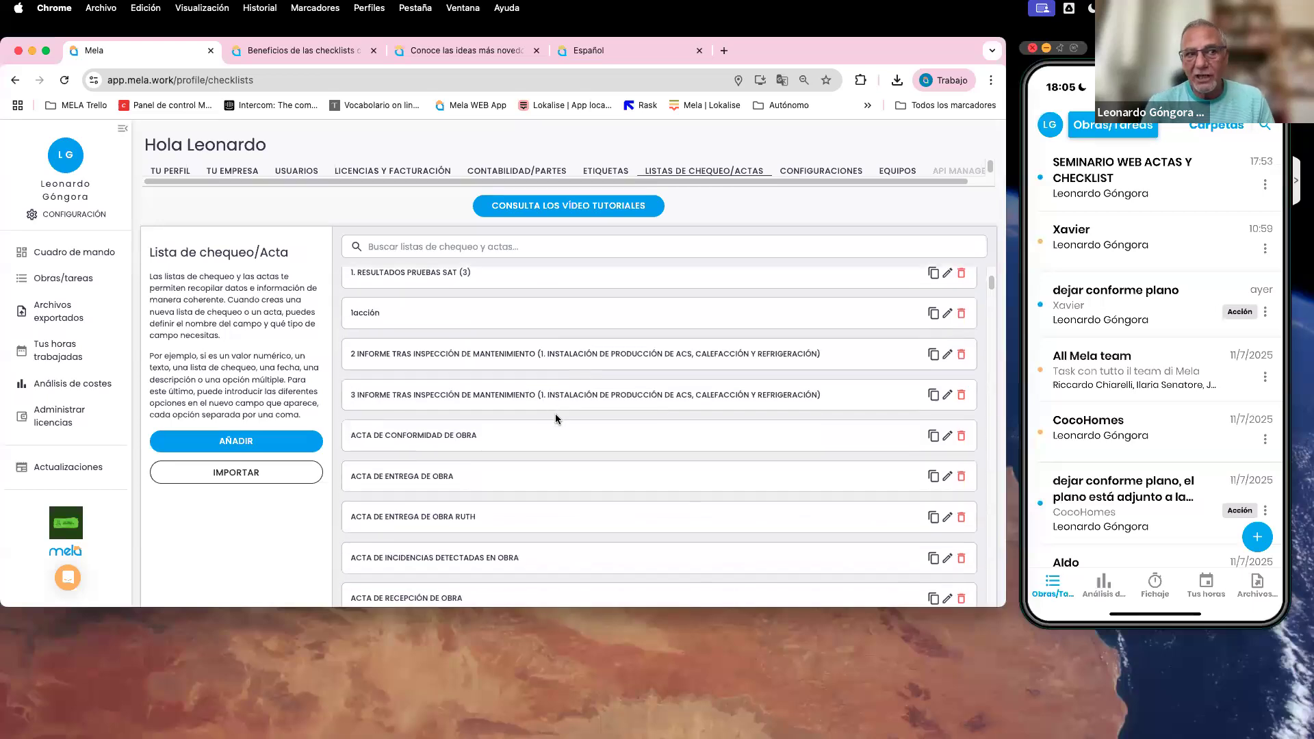
pyautogui.scroll(-15, 556, 416)
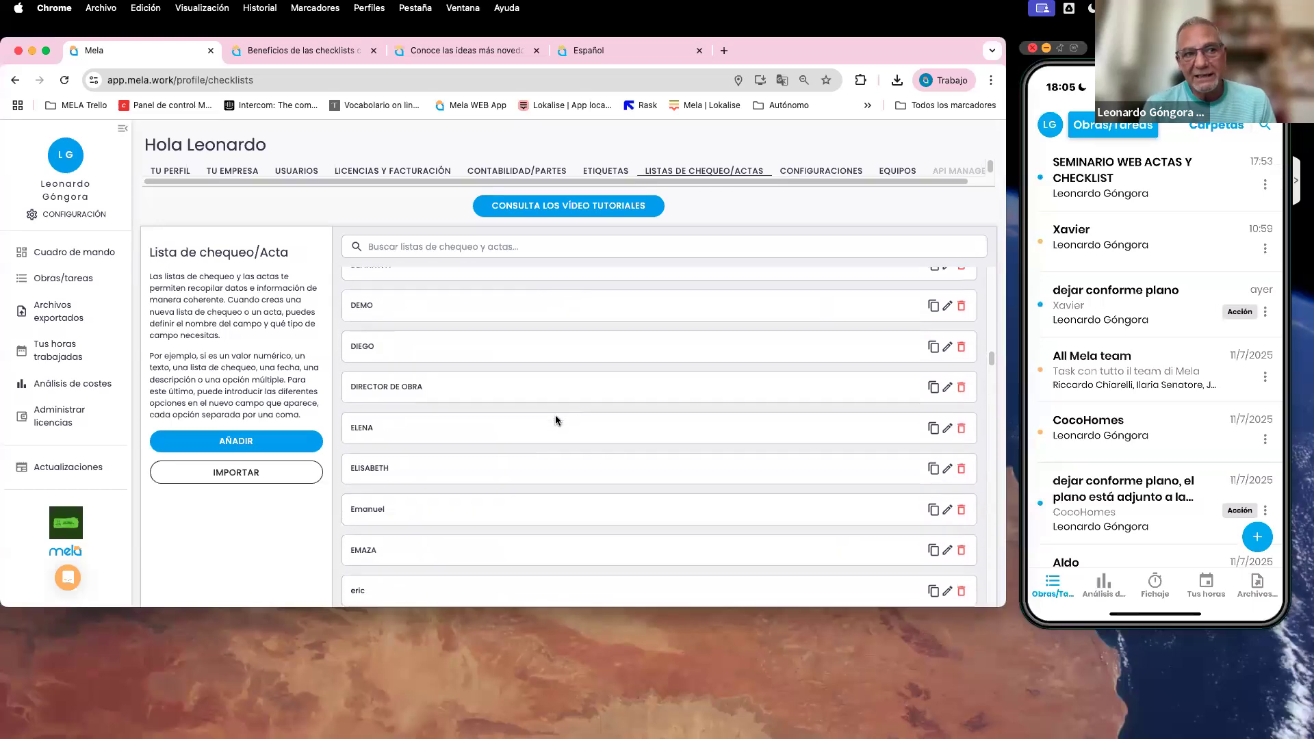
pyautogui.scroll(-5, 556, 419)
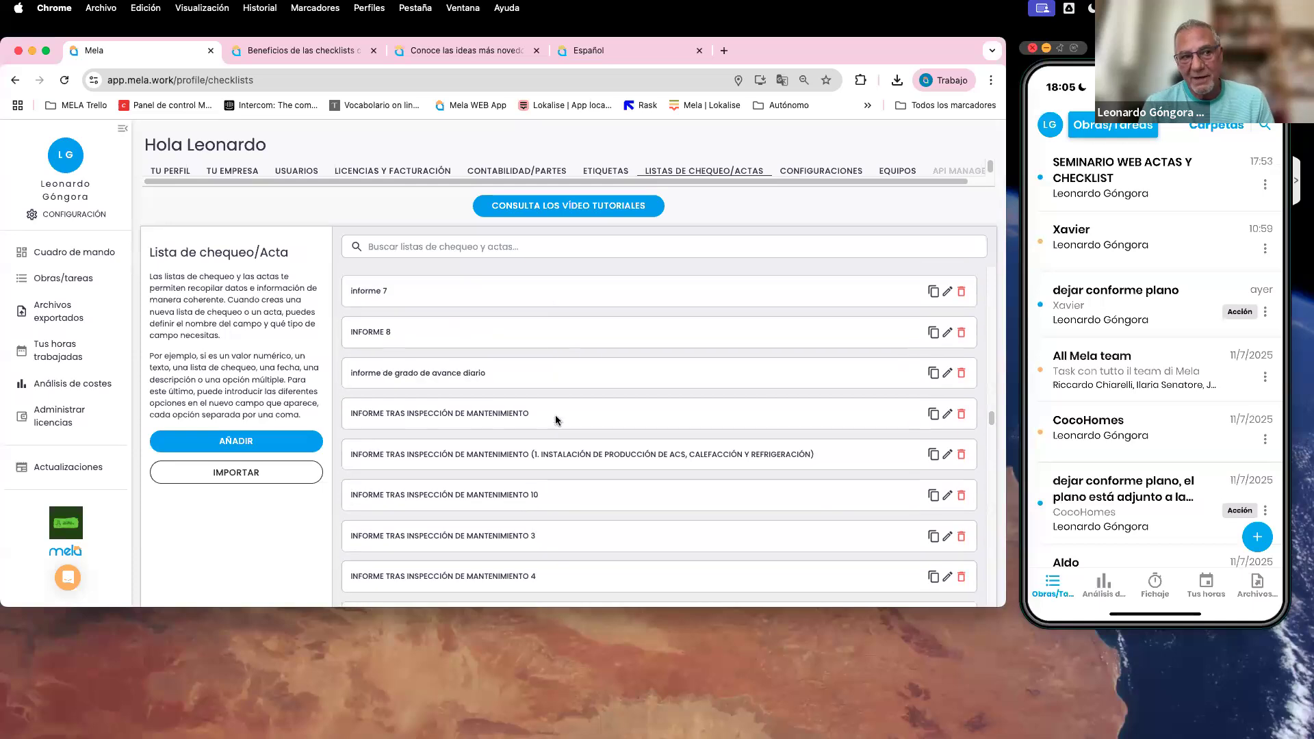
pyautogui.scroll(15, 556, 420)
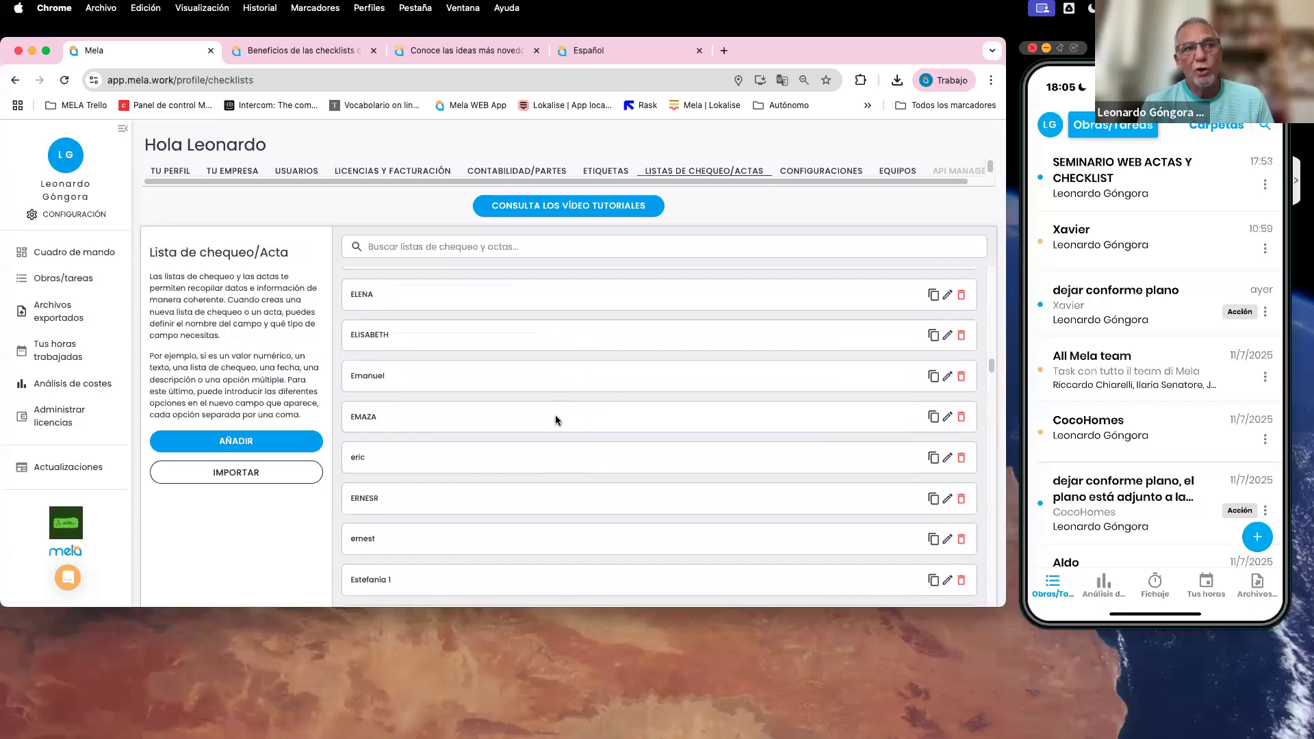
pyautogui.scroll(10, 556, 420)
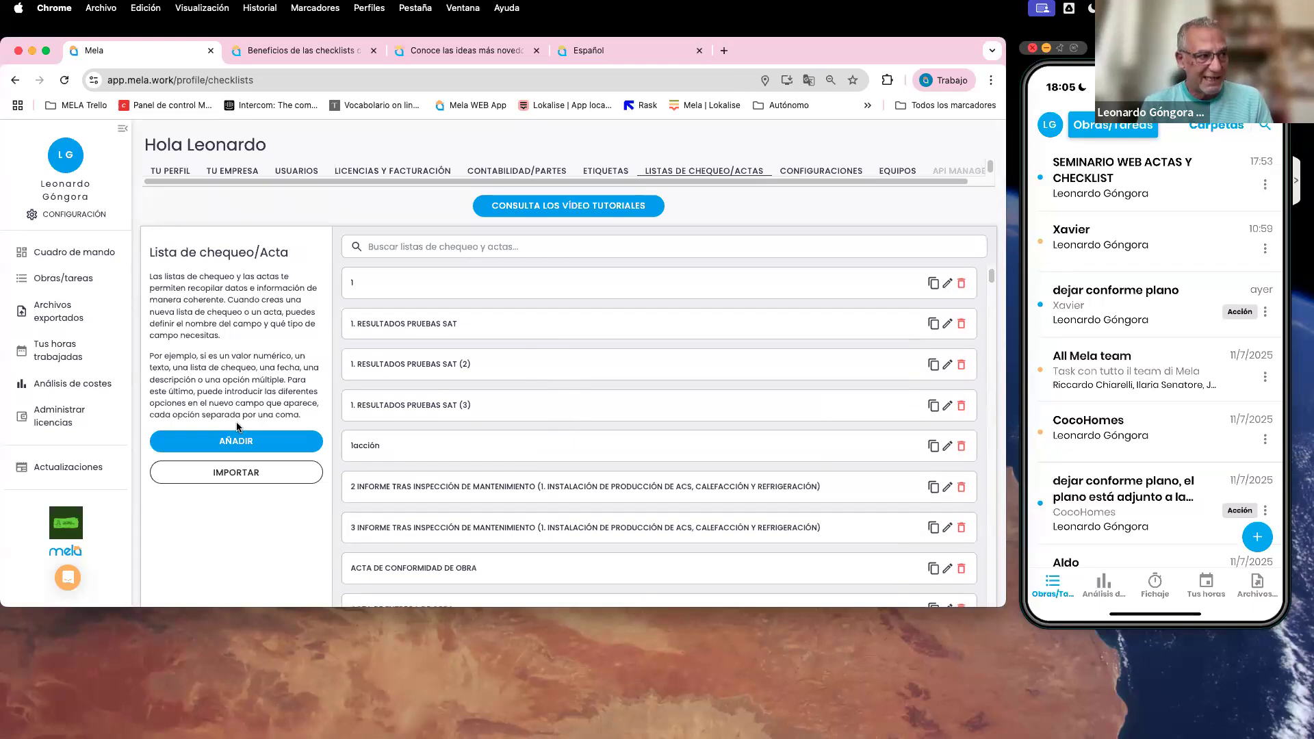
# Create a new checklist template named WEBINAR CHECKLIST.
pyautogui.click(245, 444)
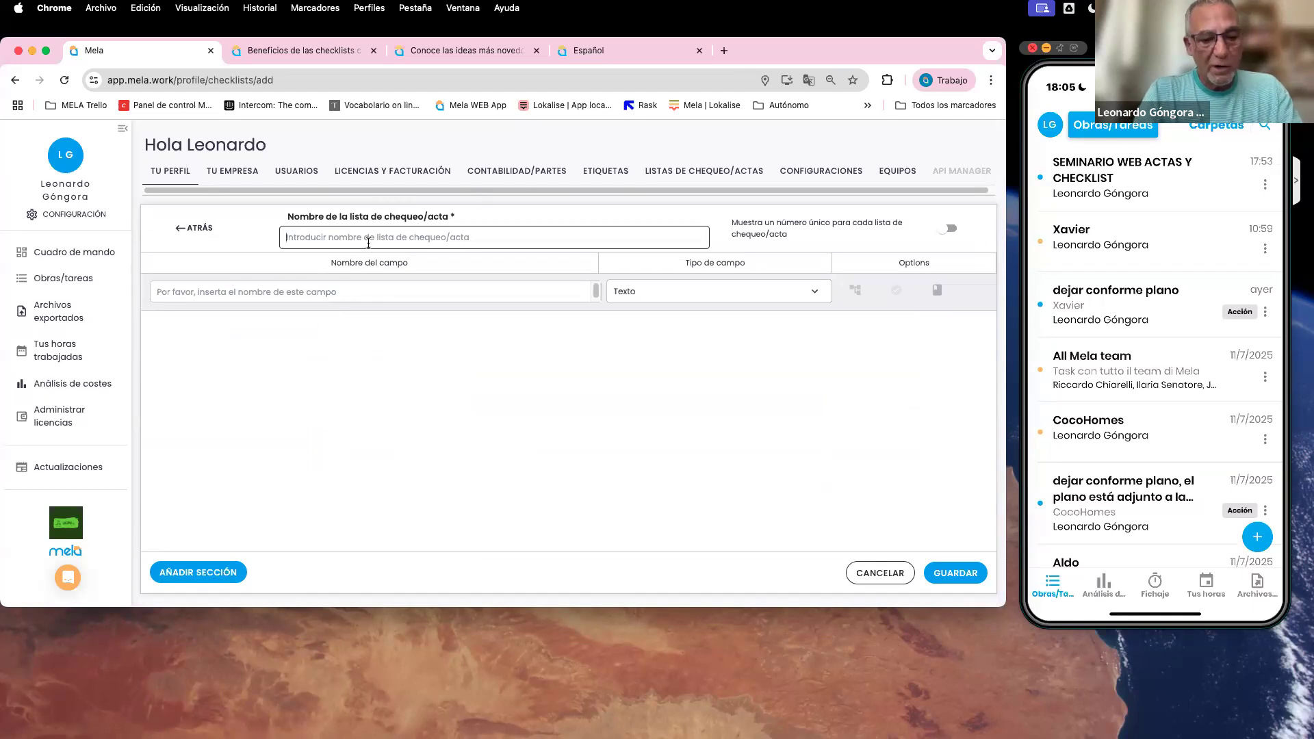
pyautogui.click(369, 243)
pyautogui.write('WE')
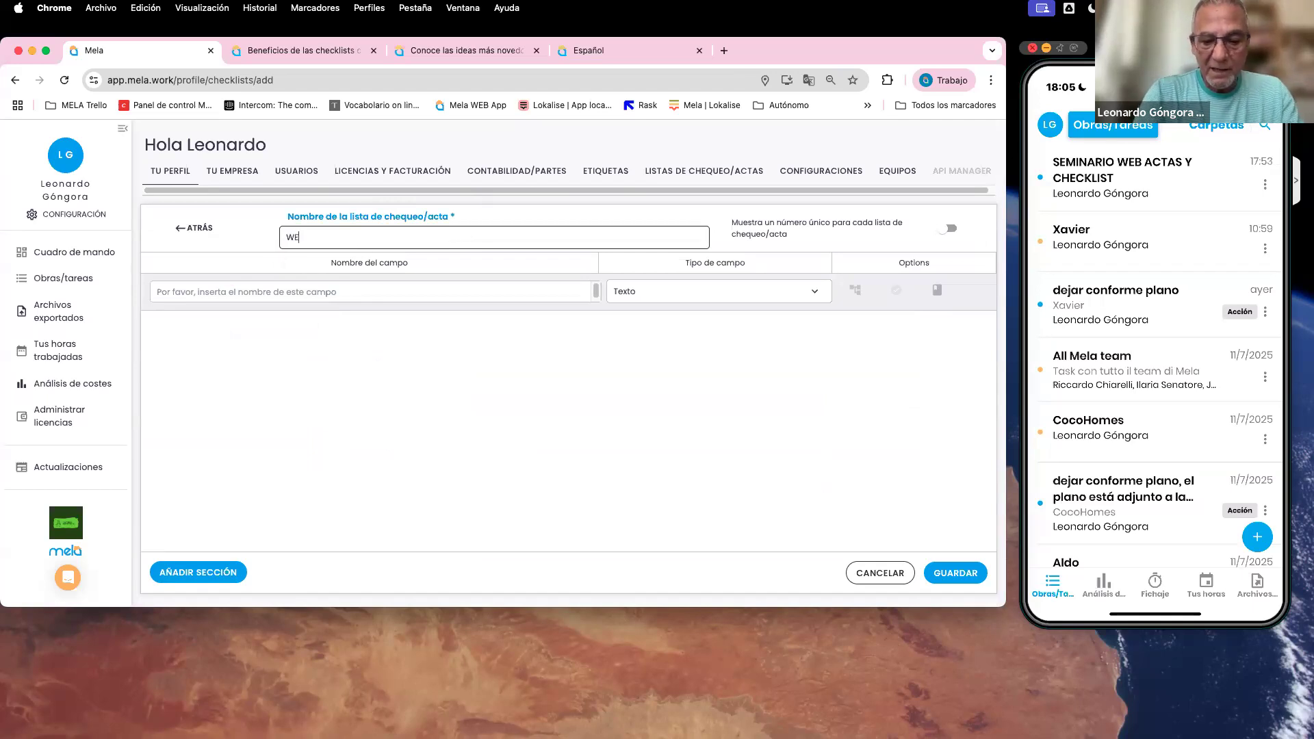
pyautogui.write('BINAR CHE')
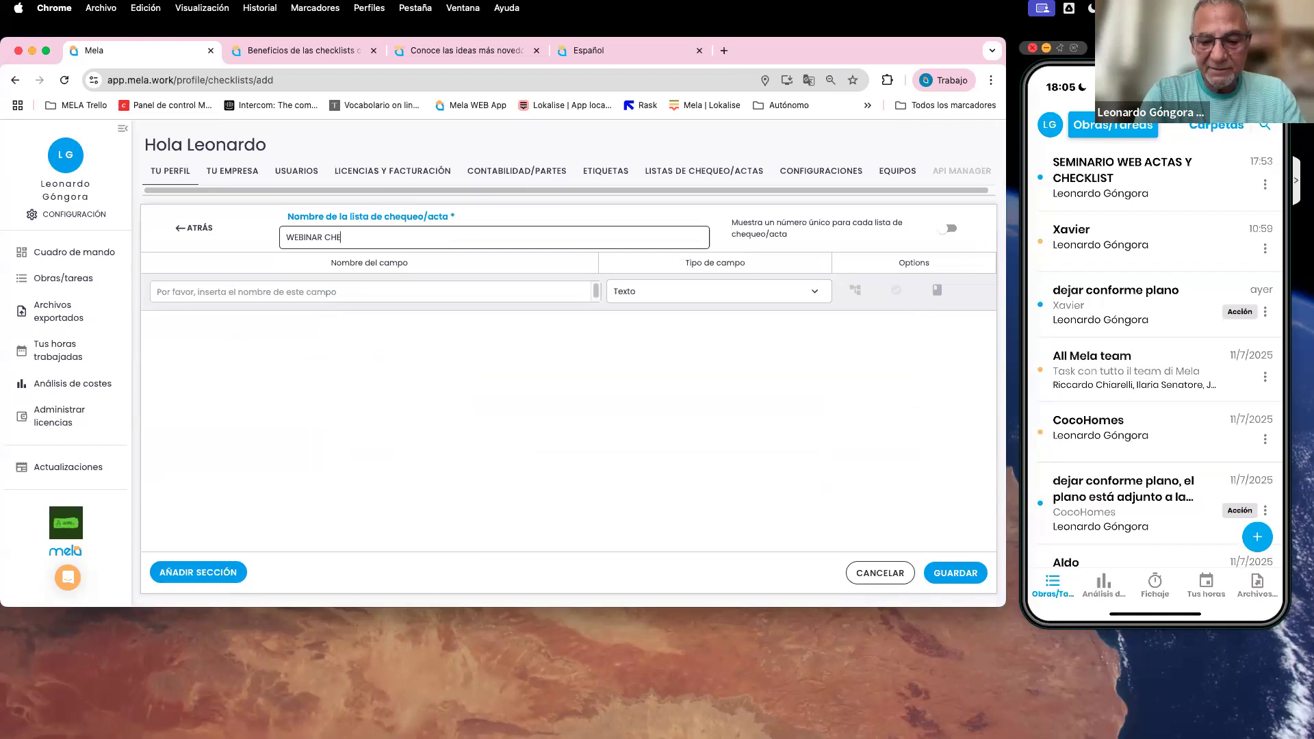
pyautogui.write('CKLIST')
pyautogui.press('capslock')
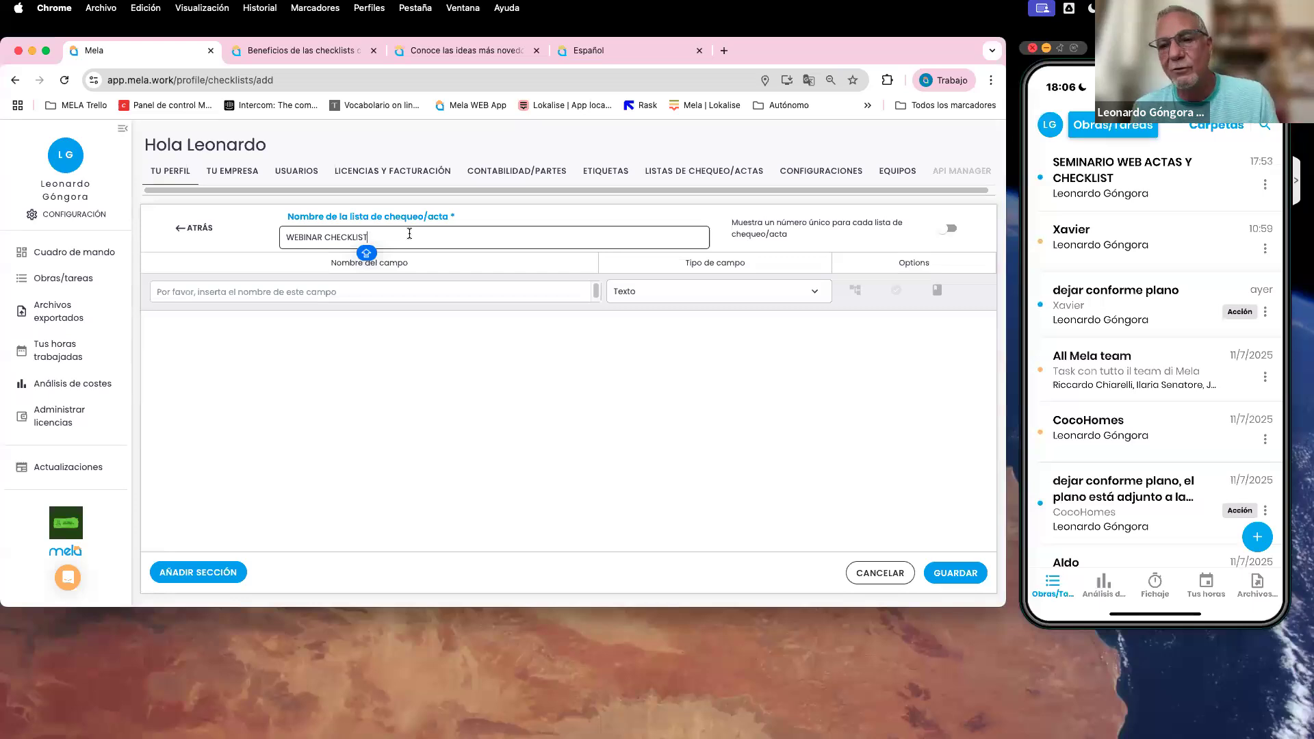
# Add a section to the checklist and name it DATOS GENERALES.
pyautogui.click(305, 289)
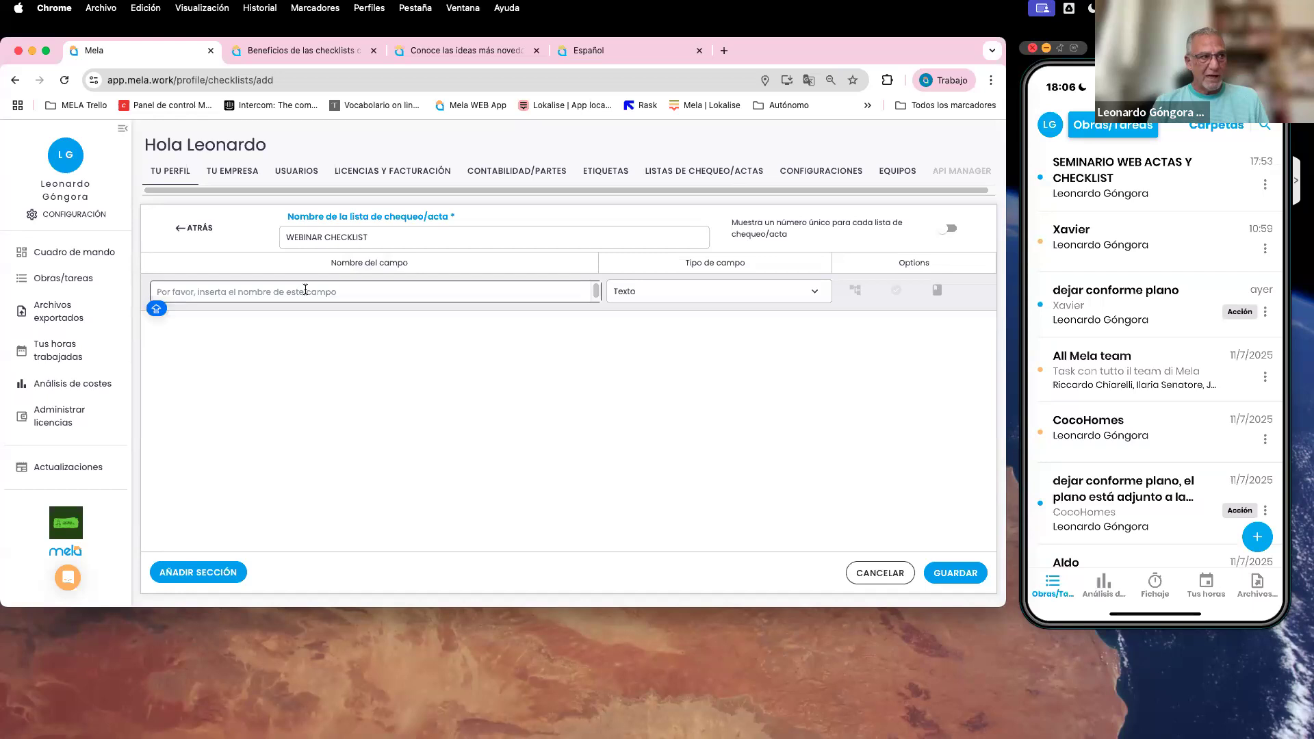
pyautogui.click(213, 579)
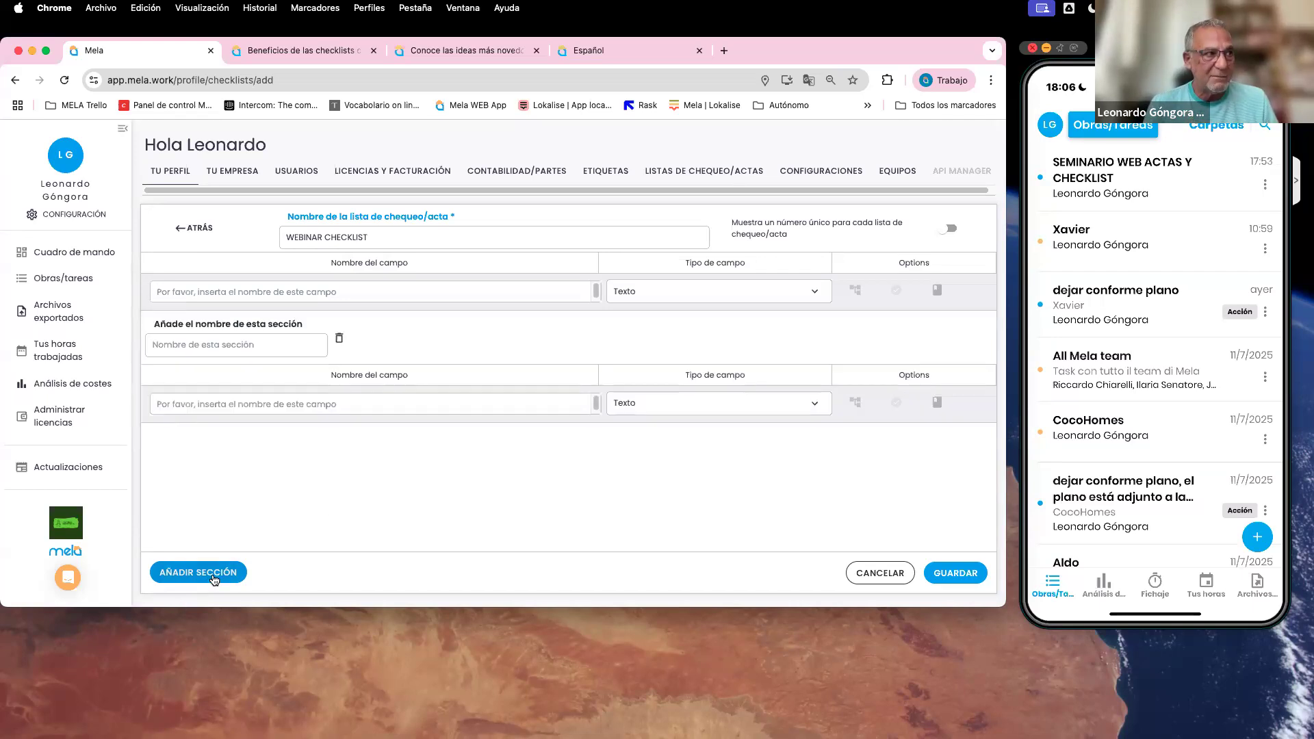
pyautogui.click(223, 346)
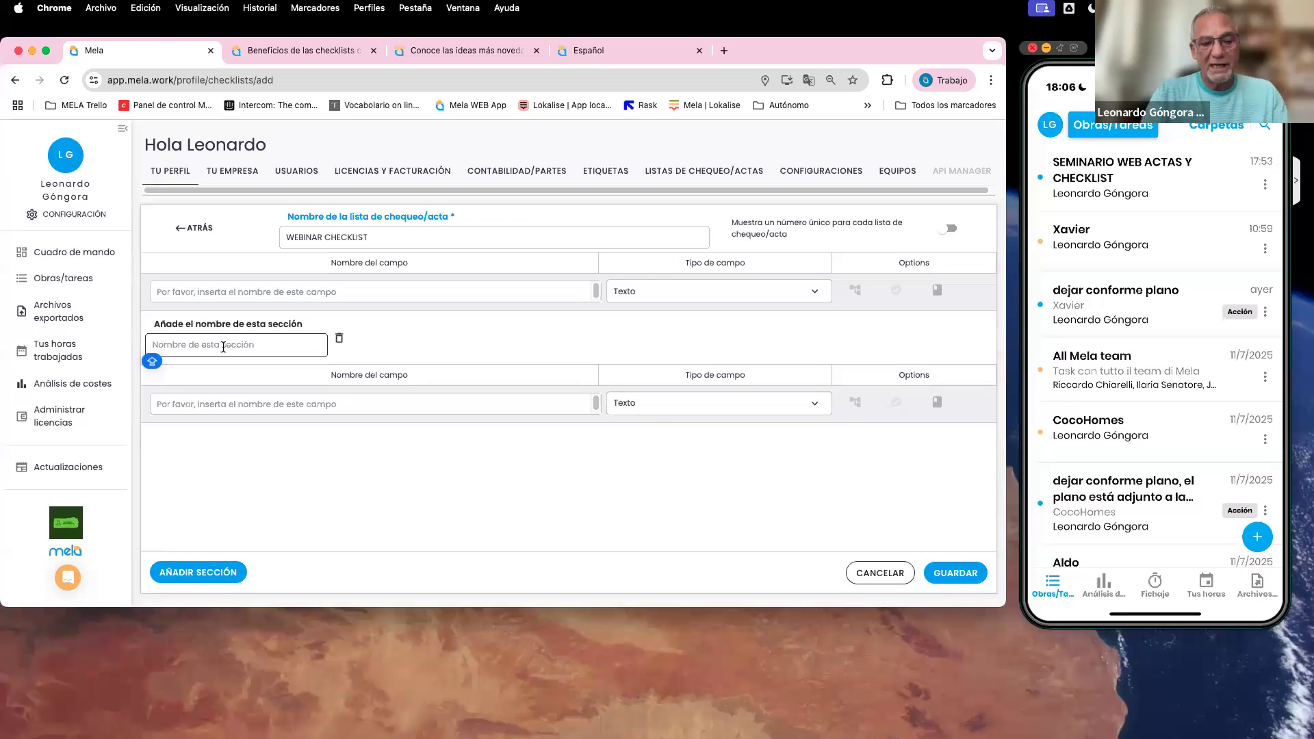
pyautogui.write('DATO')
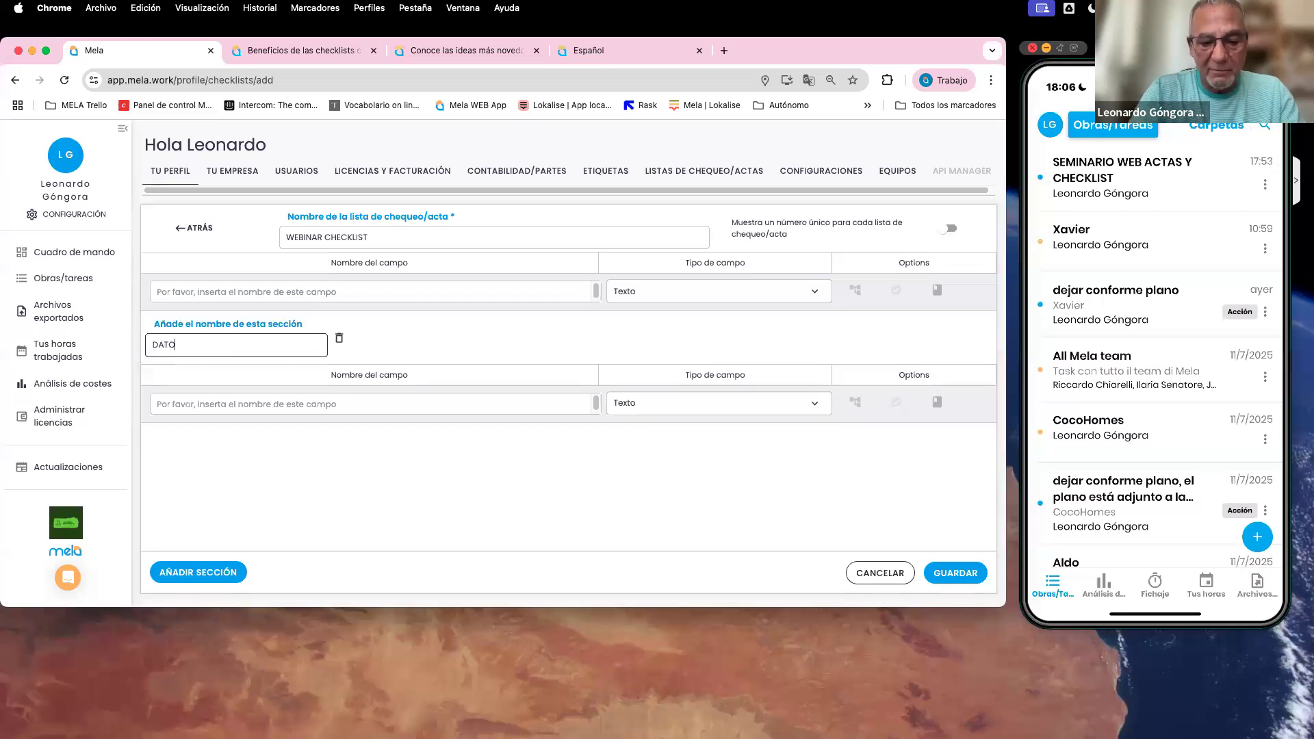
pyautogui.write('S GENERALES')
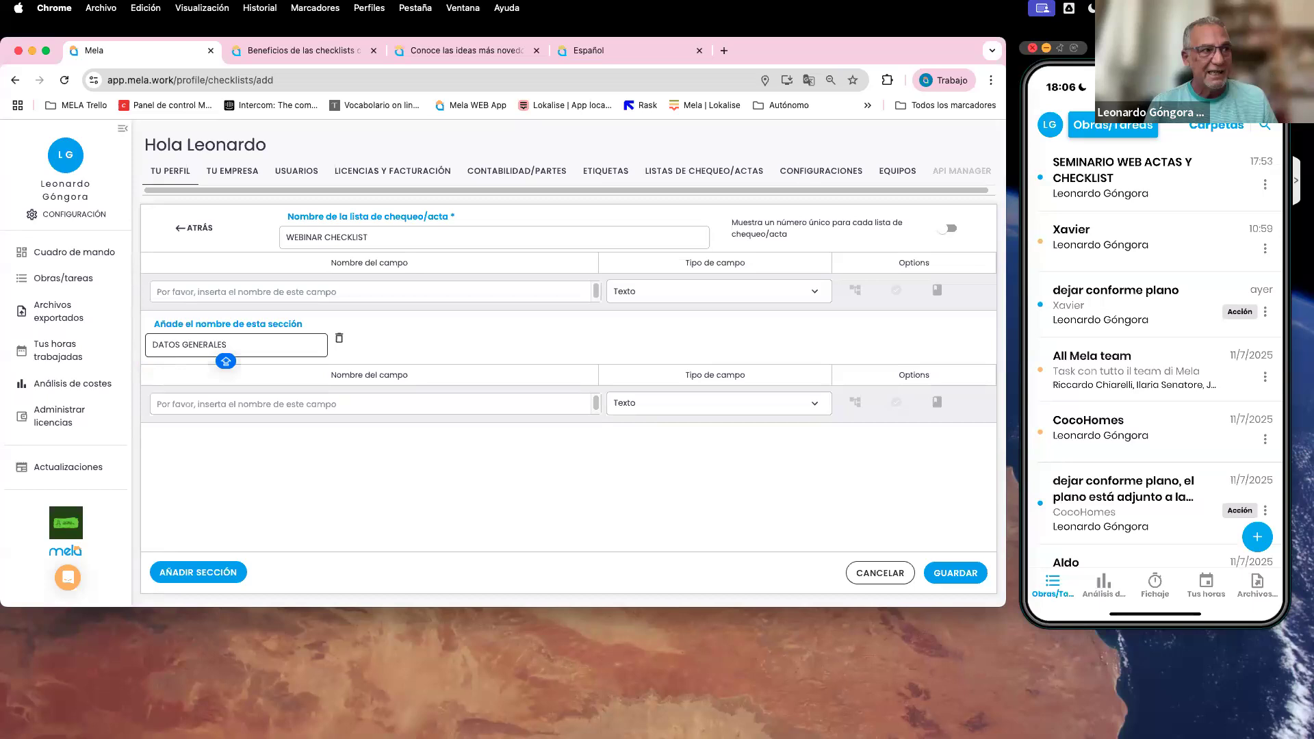
pyautogui.click(368, 484)
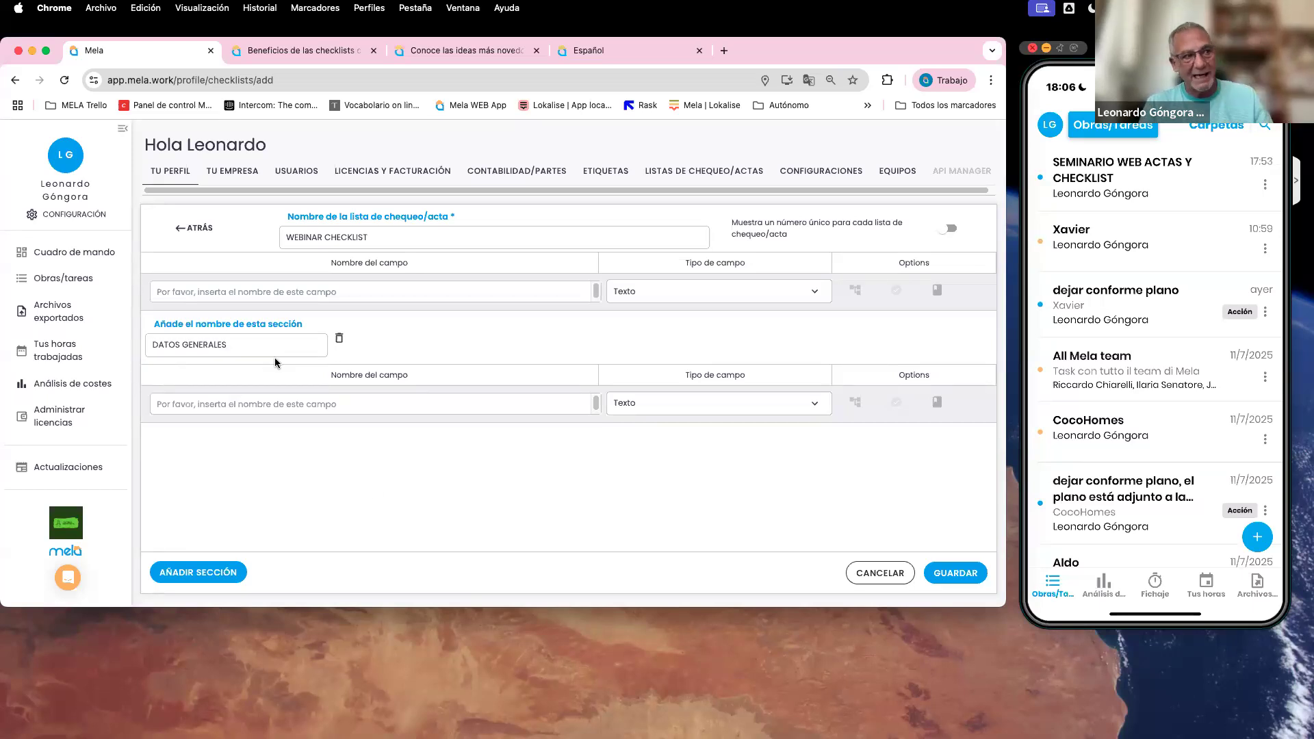
# Review the available field types and name the first field of the DATOS GENERALES section CAMPO 1.
pyautogui.click(241, 404)
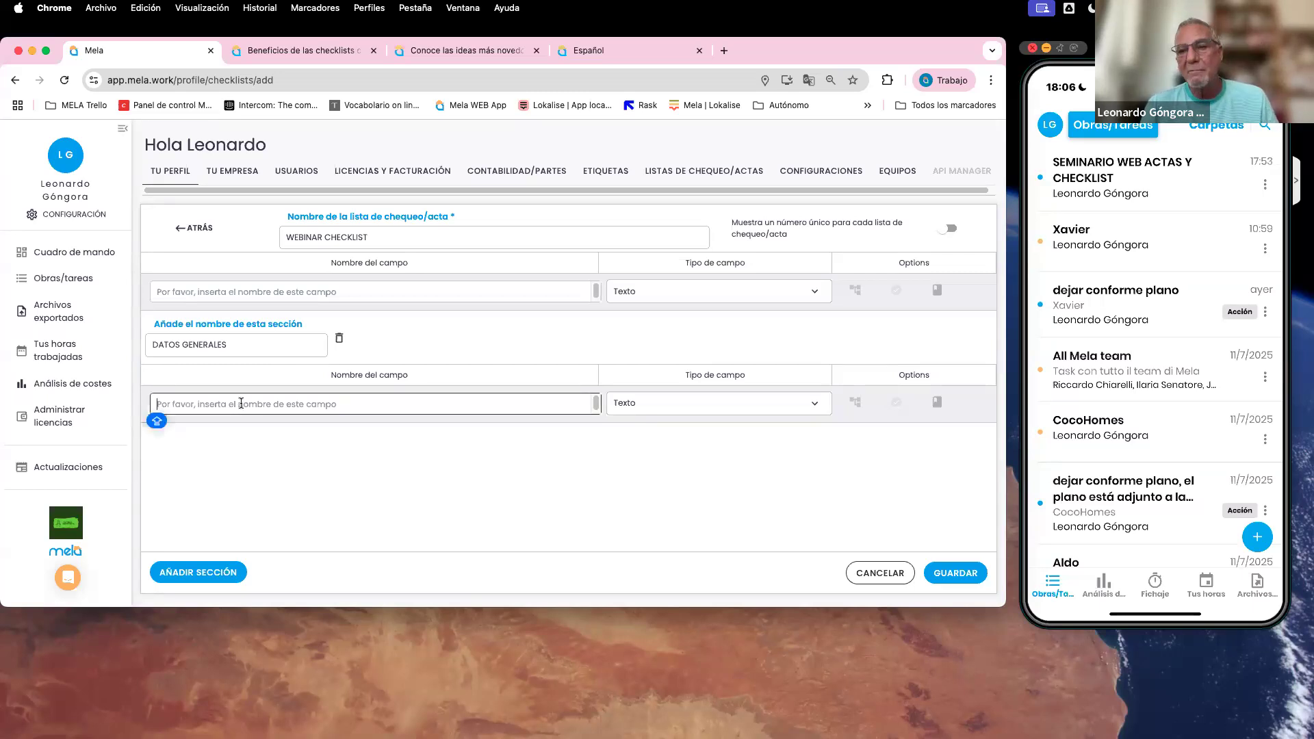
pyautogui.click(812, 404)
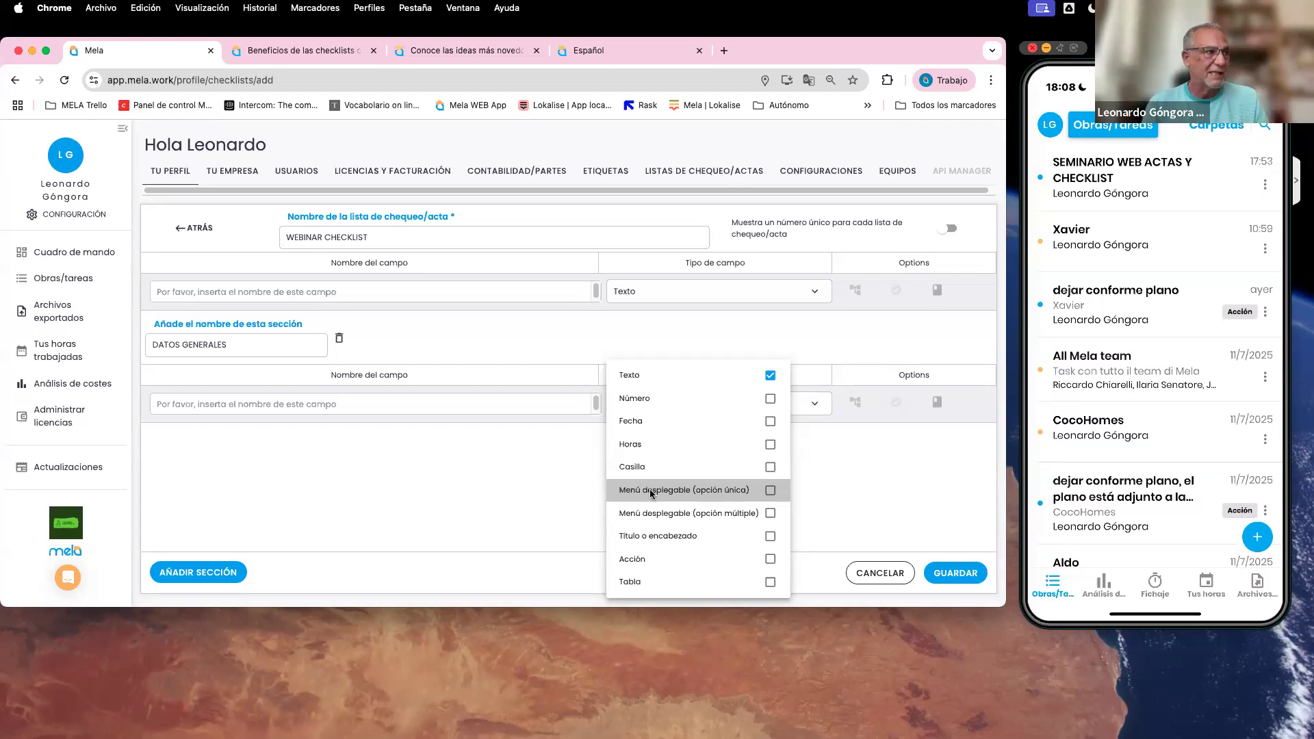
pyautogui.click(403, 486)
pyautogui.click(345, 400)
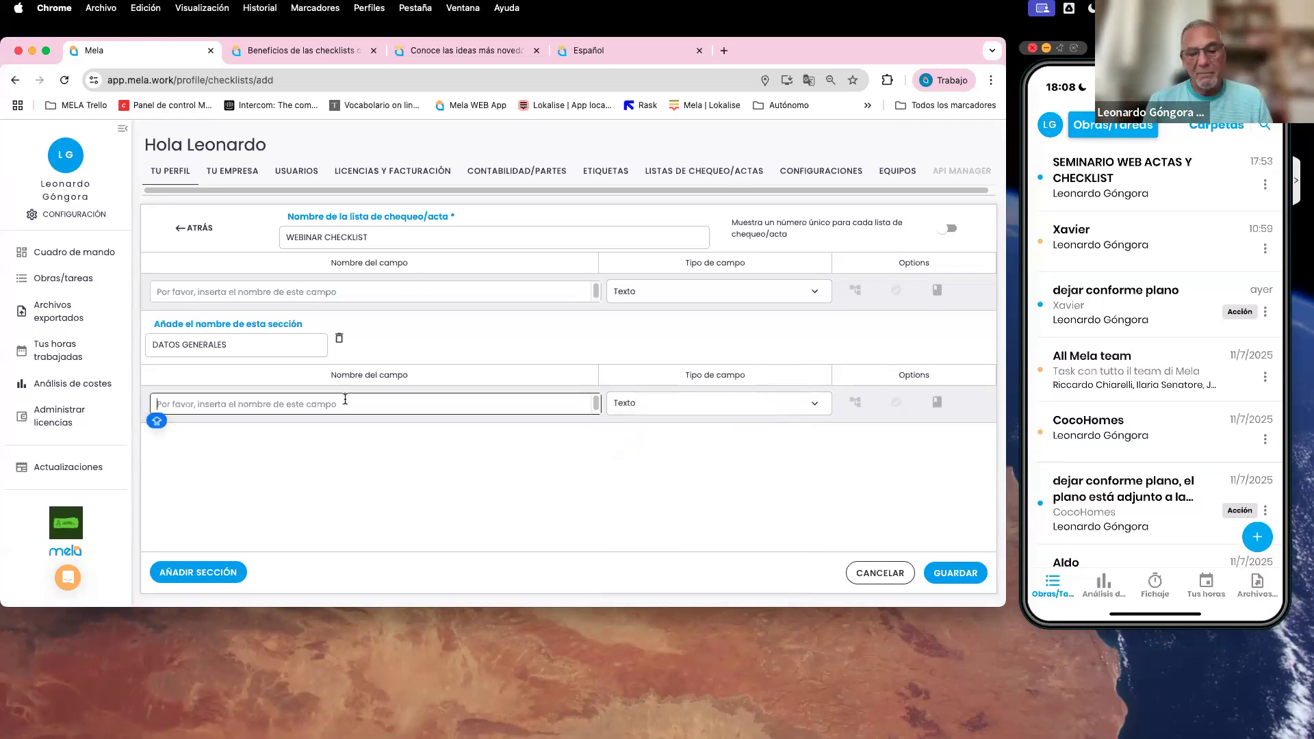
pyautogui.write('CAMPO 1')
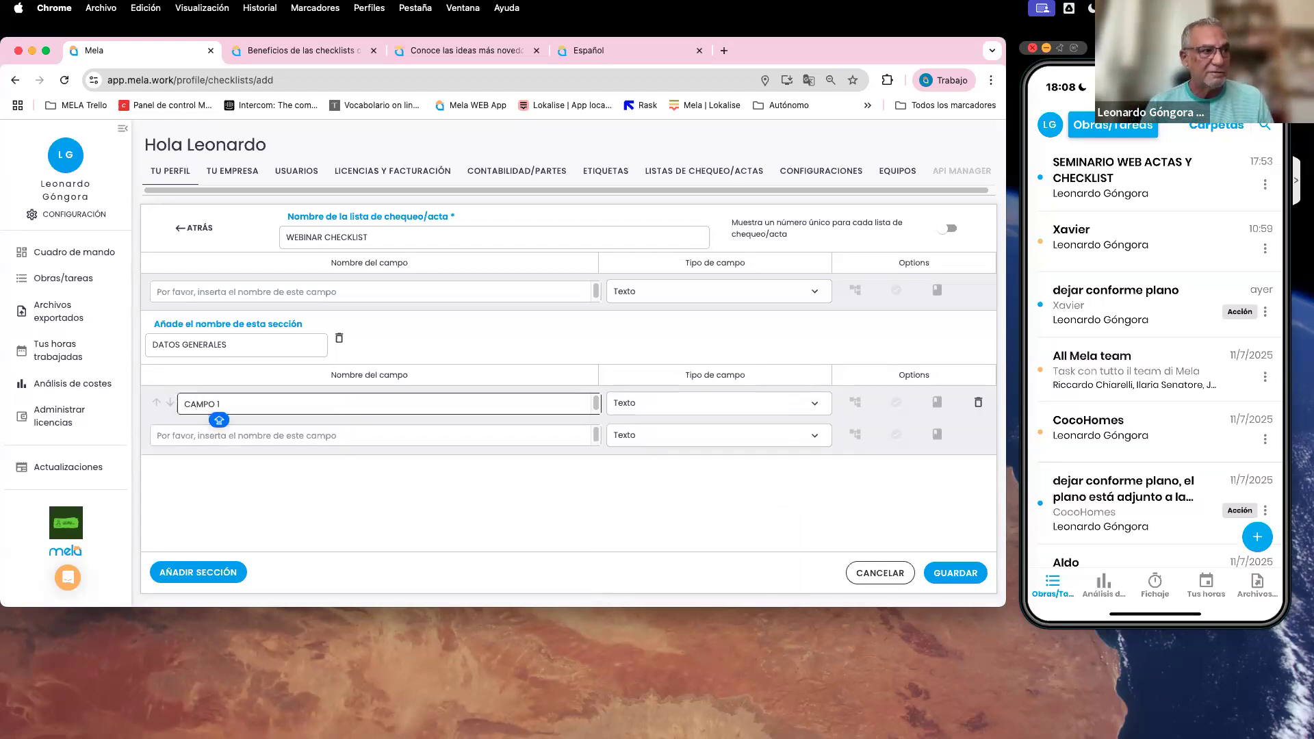
pyautogui.click(407, 483)
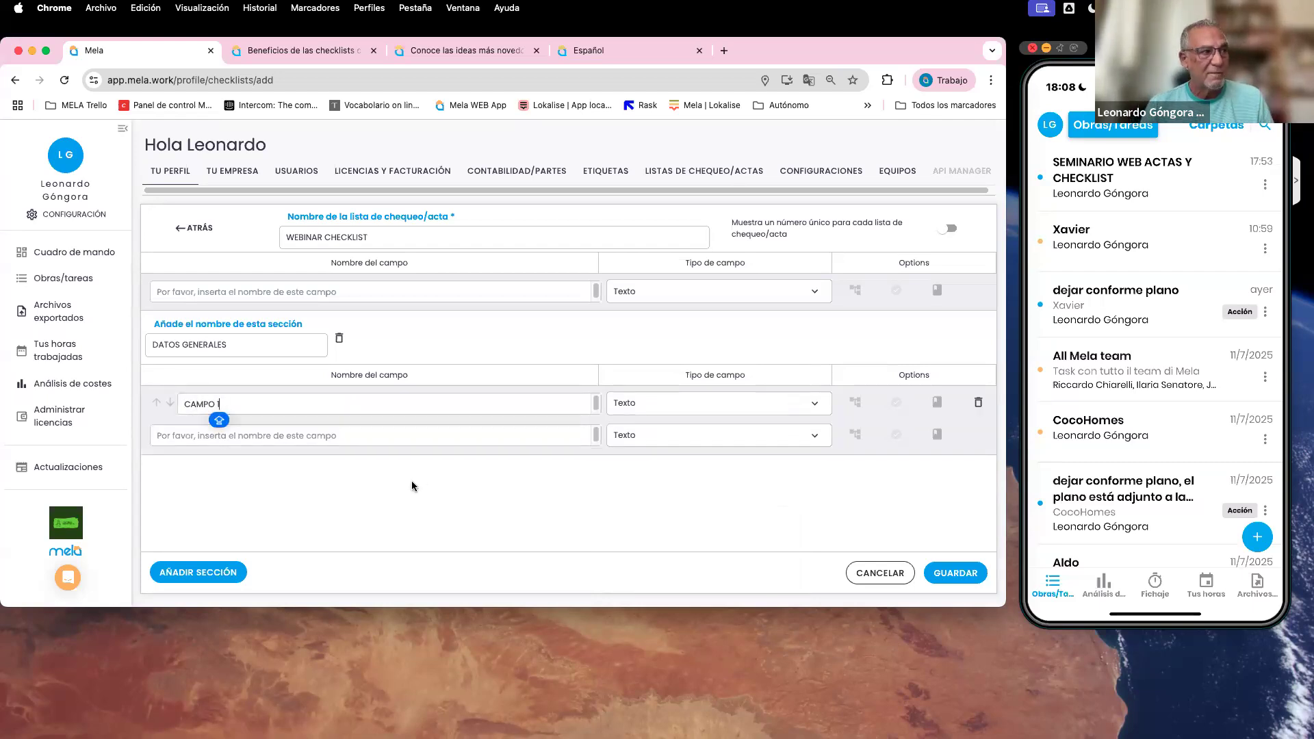
# Add a second field named CAMPO 2 to the section and set its field type to Casilla.
pyautogui.click(285, 437)
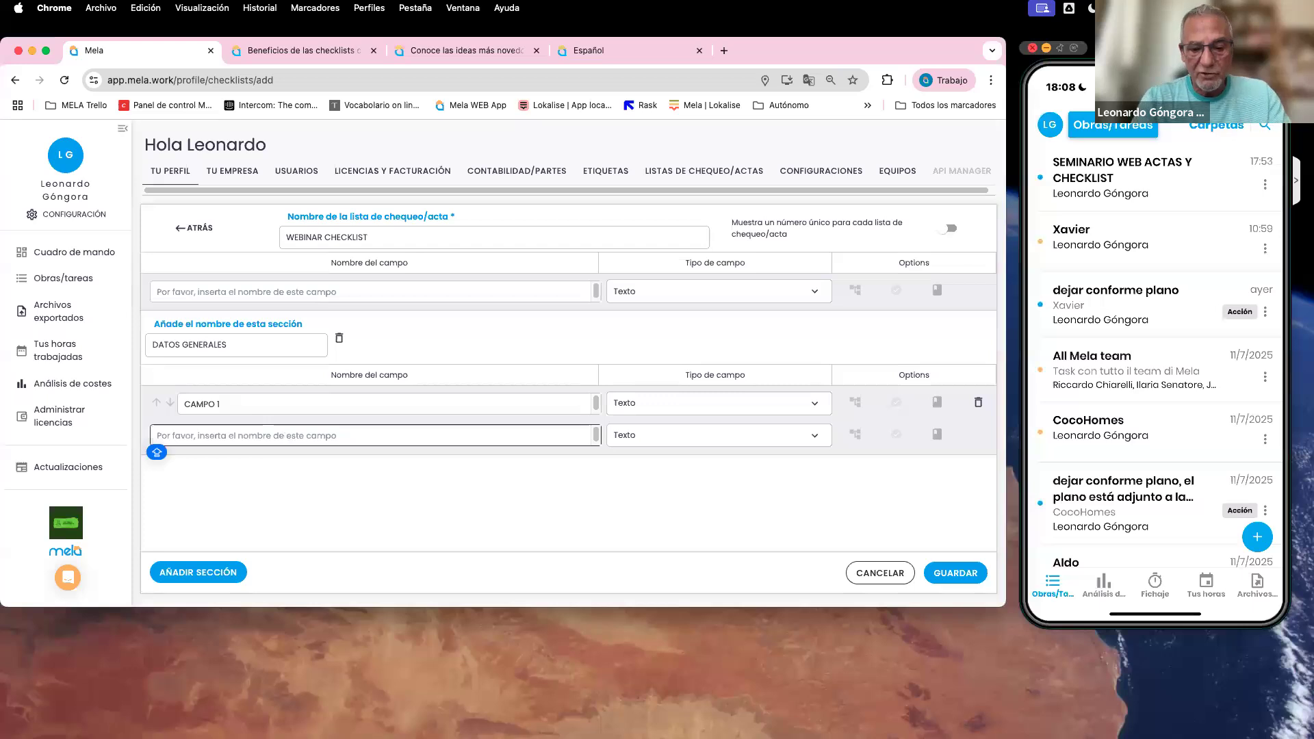
pyautogui.write('CAMPO 2')
pyautogui.press('Tab')
pyautogui.click(741, 444)
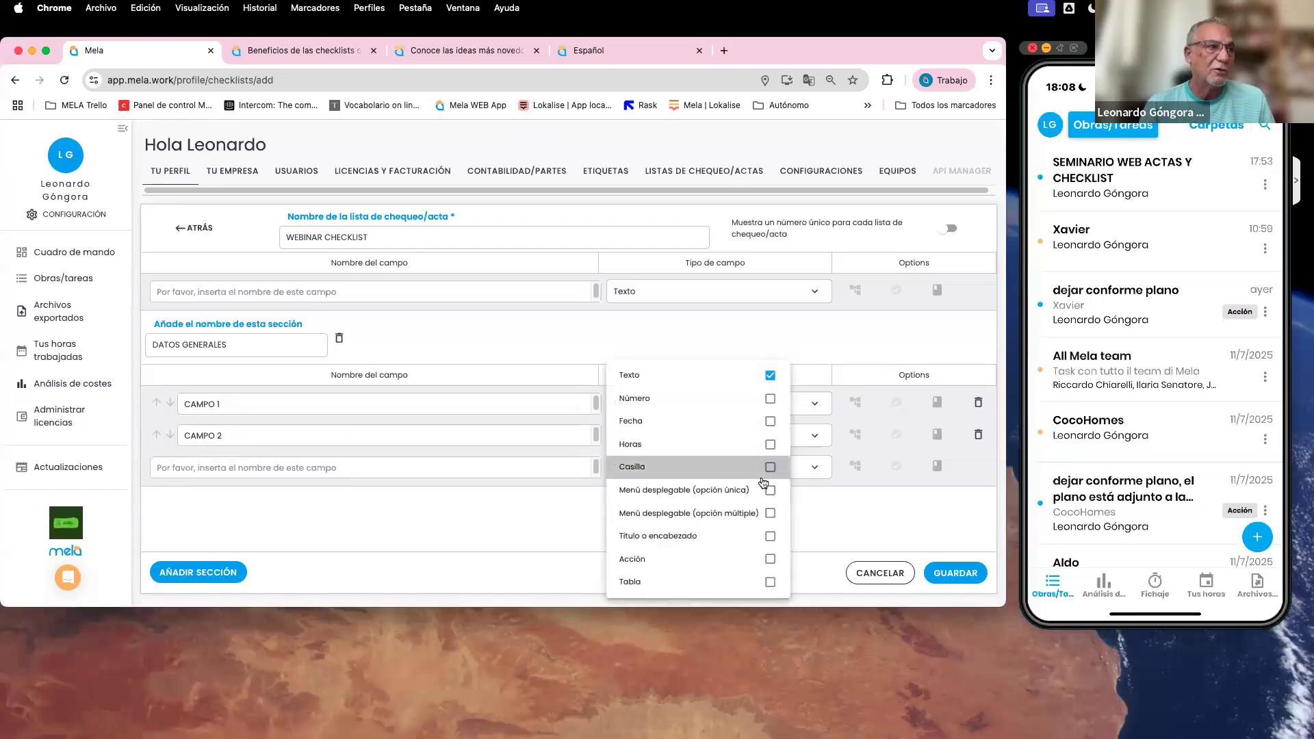
pyautogui.press('Return')
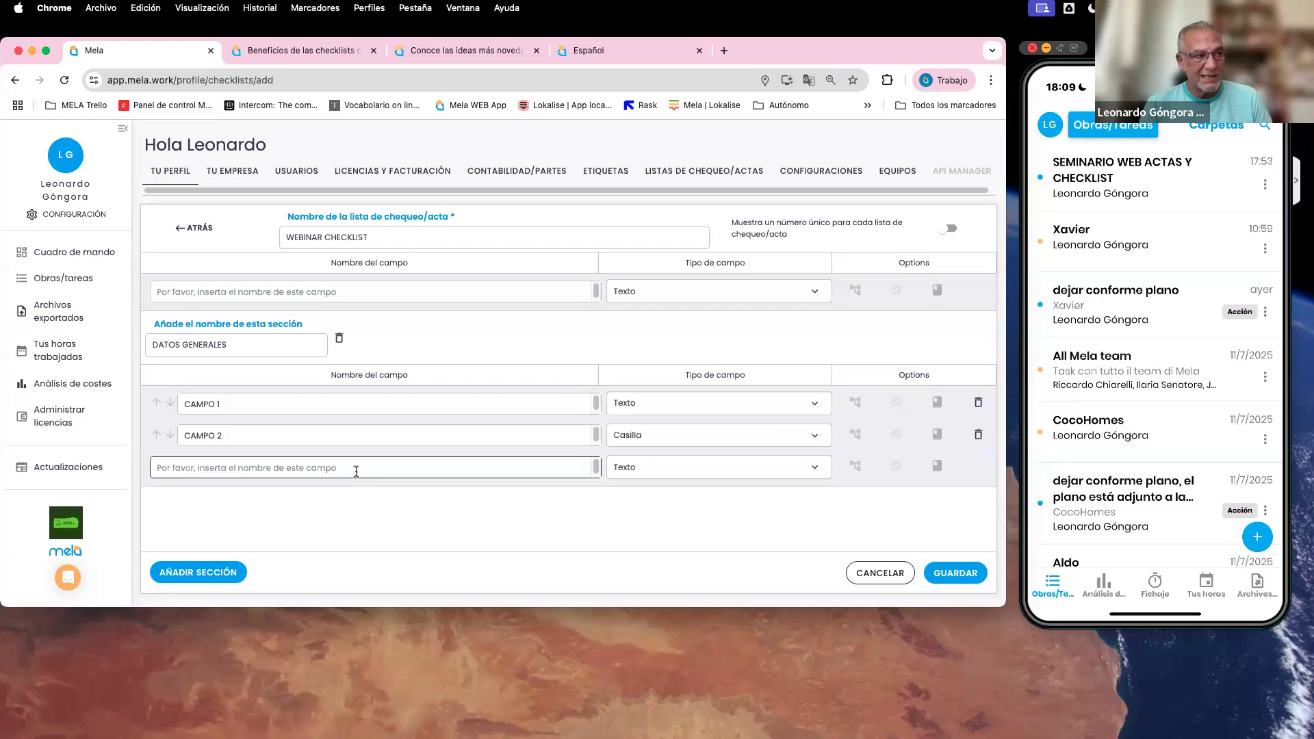
# Add CAMPO 3 as a Menú desplegable (opción múltiple) field with the options SÍ, NO and NA.
pyautogui.write('CAMP')
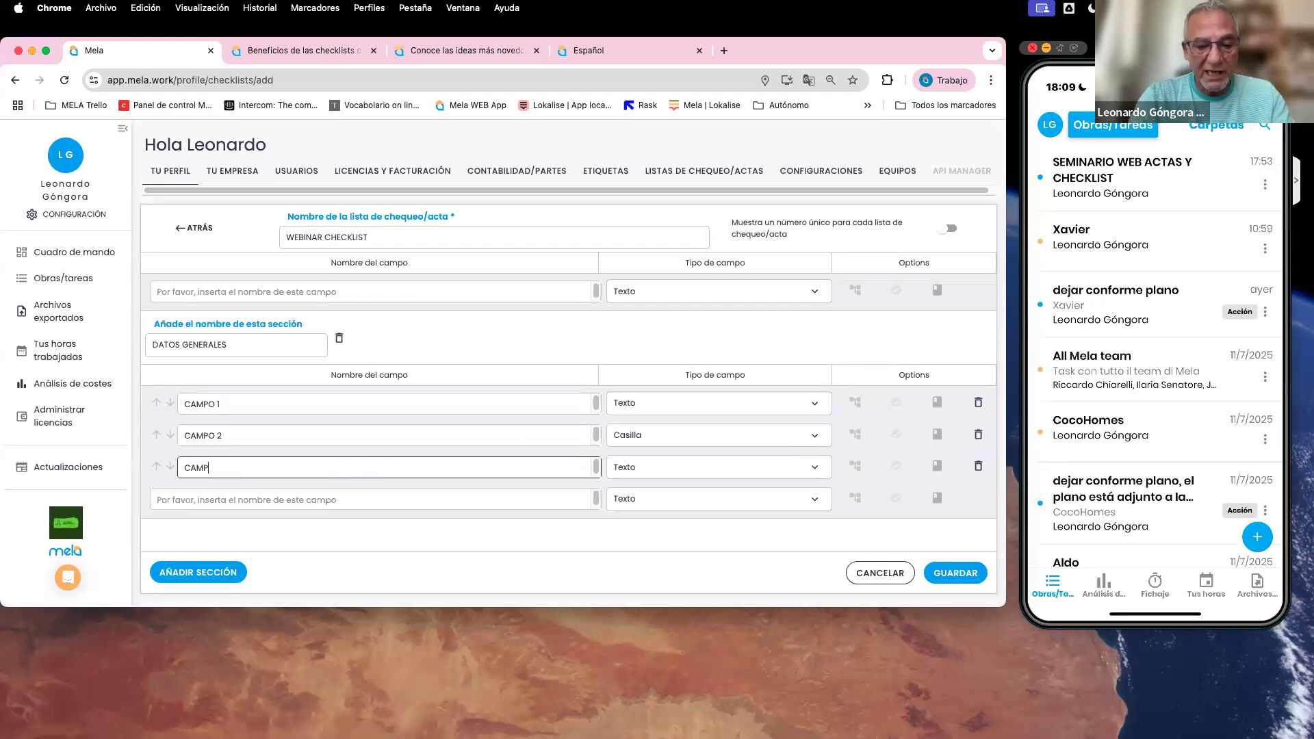
pyautogui.write('O 3')
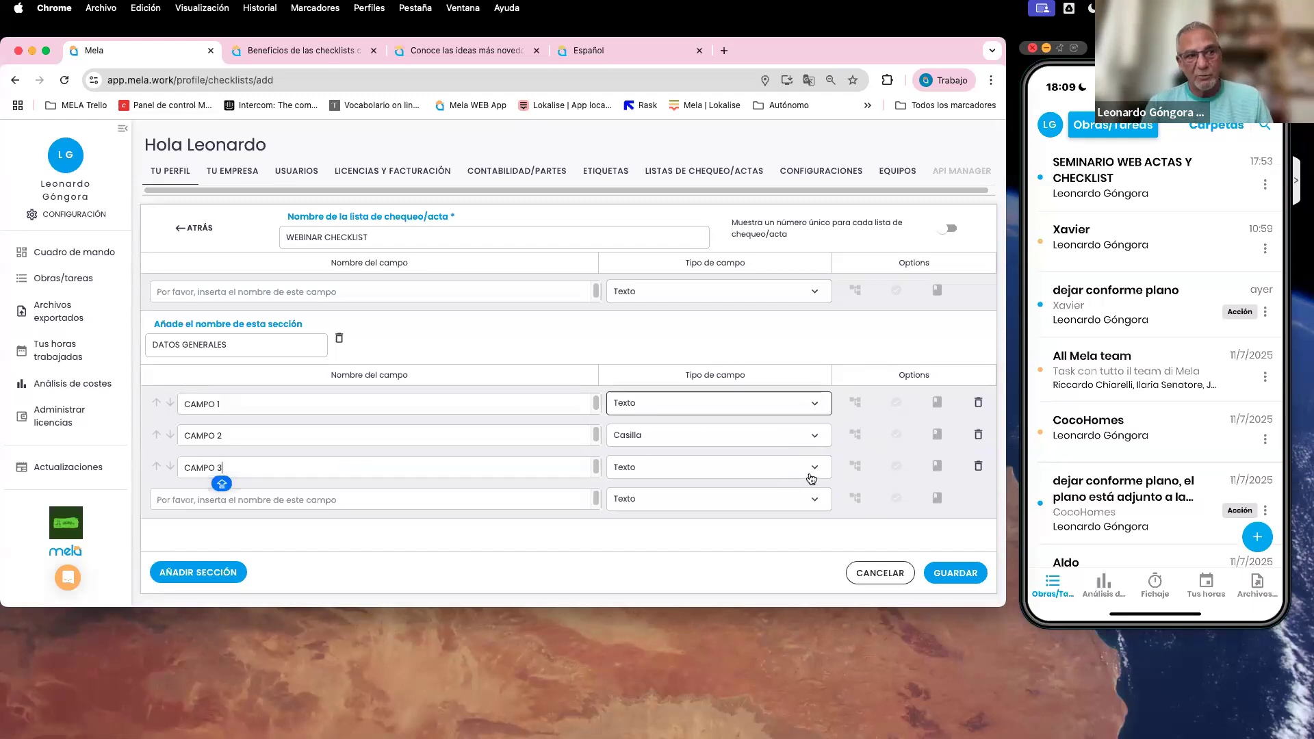
pyautogui.click(814, 474)
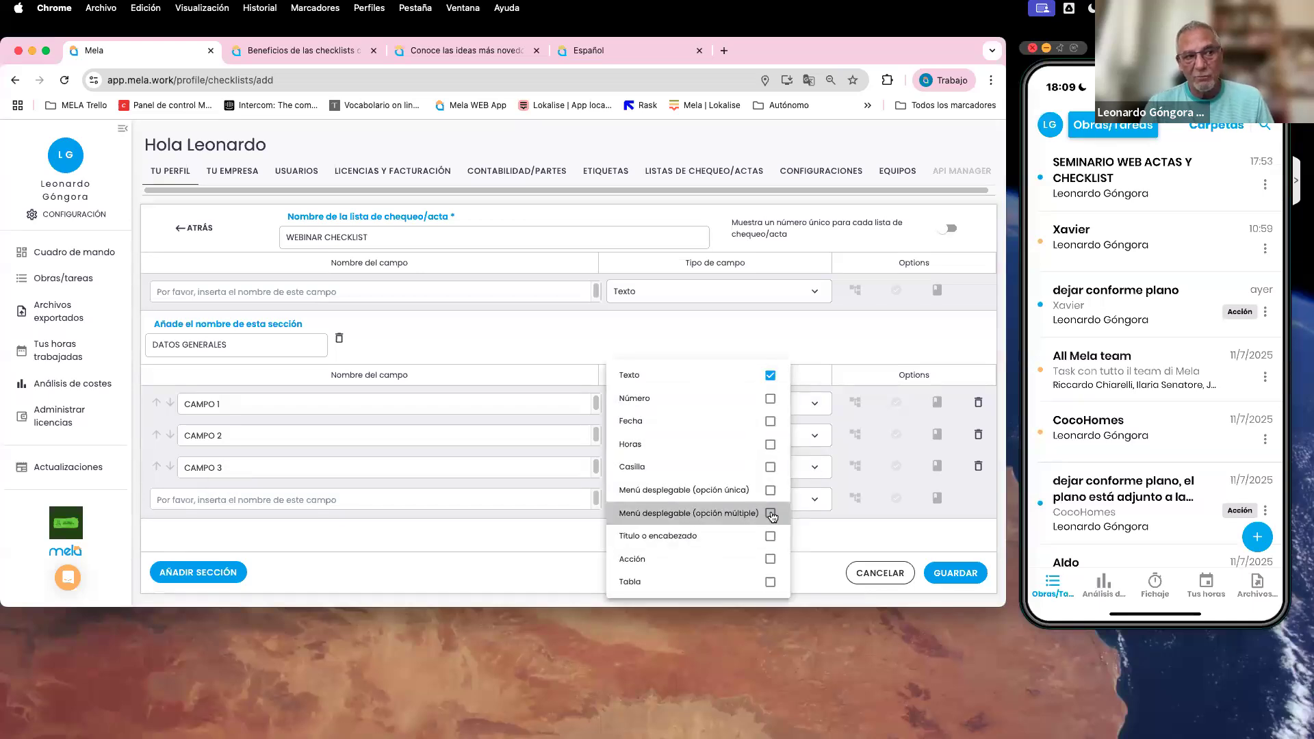
pyautogui.click(771, 514)
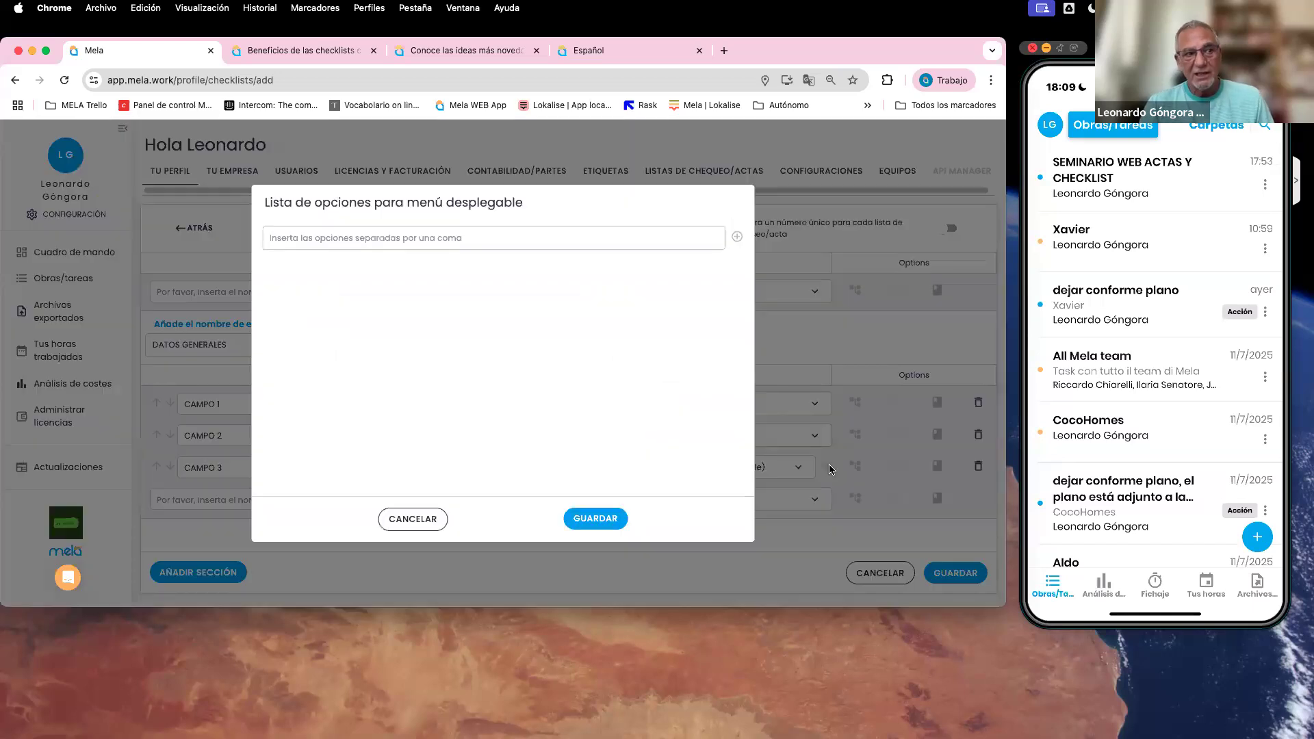
pyautogui.click(437, 231)
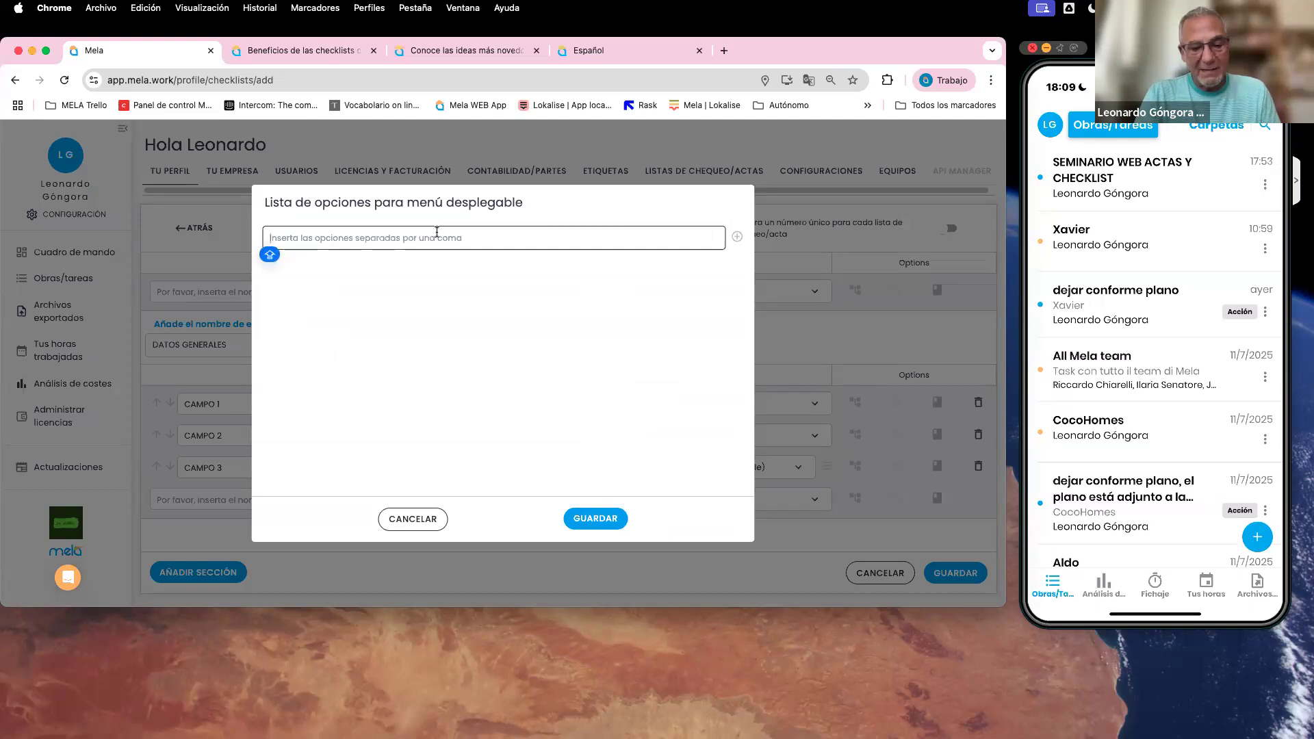
pyautogui.write('sÍ,NO,NA')
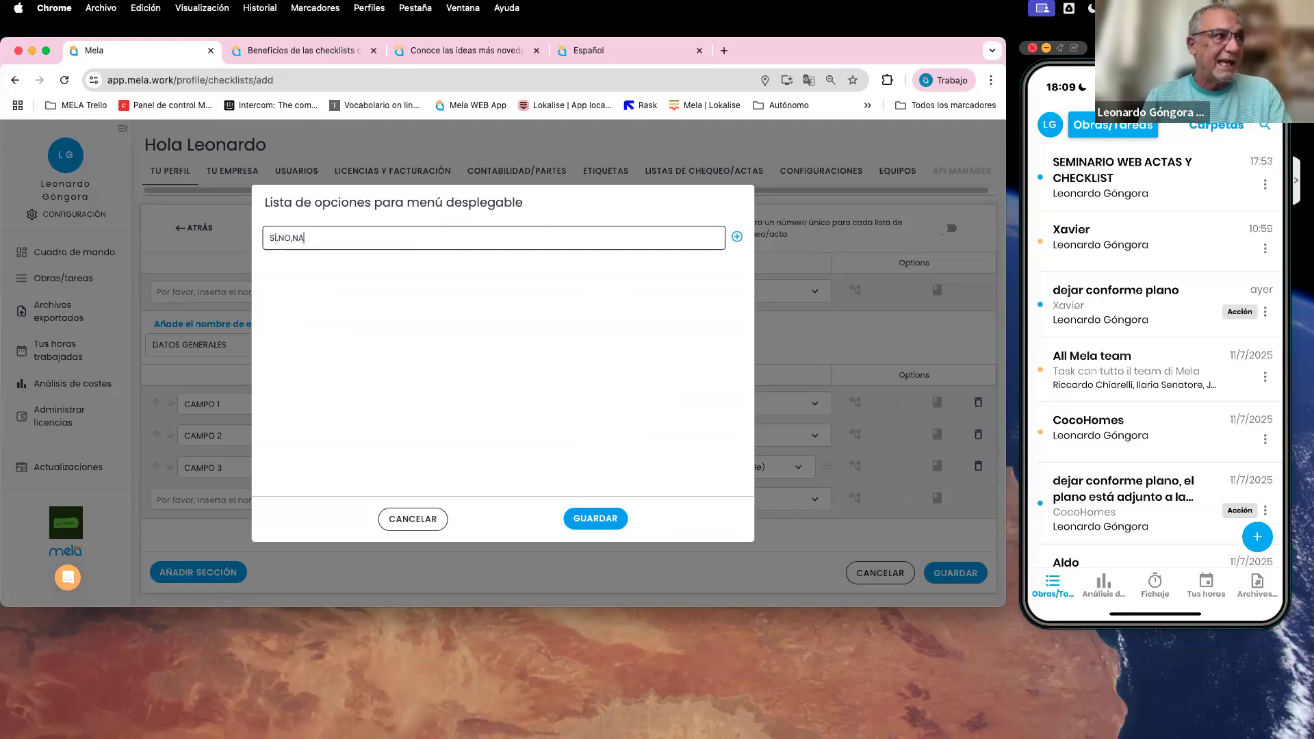
pyautogui.click(599, 524)
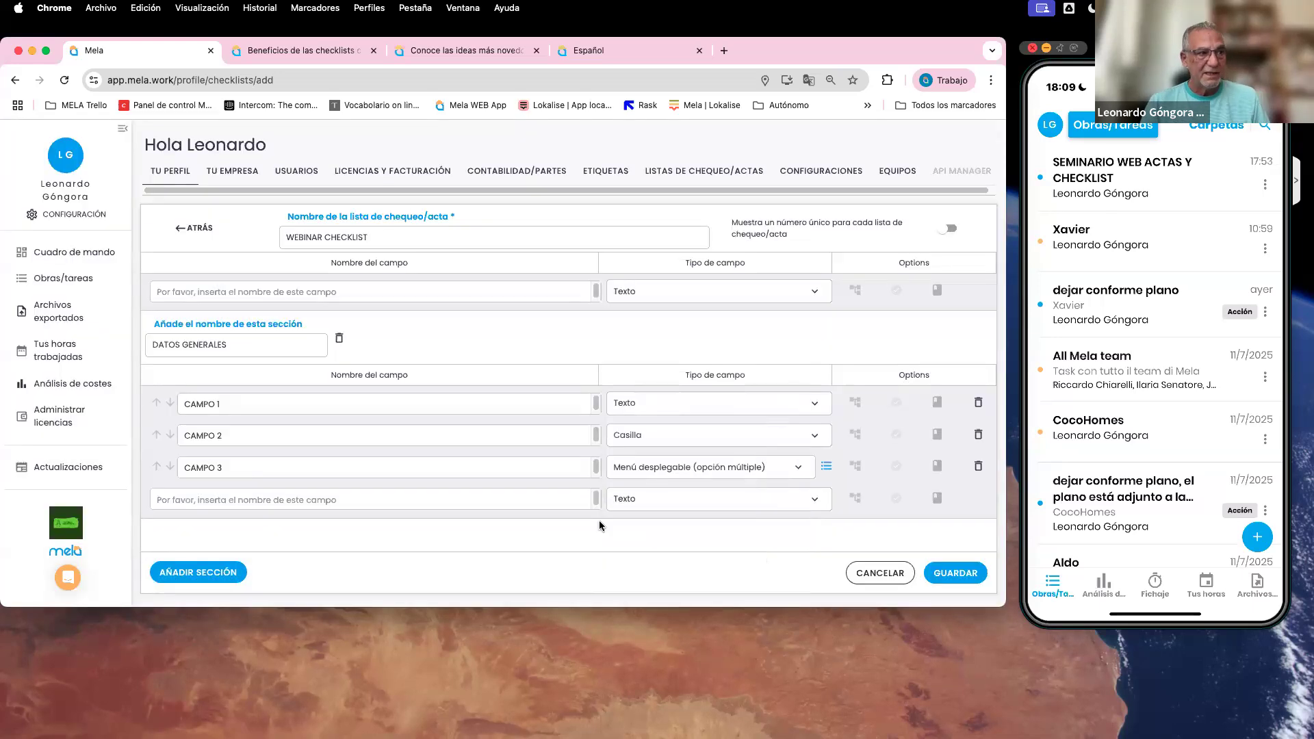
# Add a condition to CAMPO 3 that shows a follow-up field when its answer incluye NO.
pyautogui.click(855, 468)
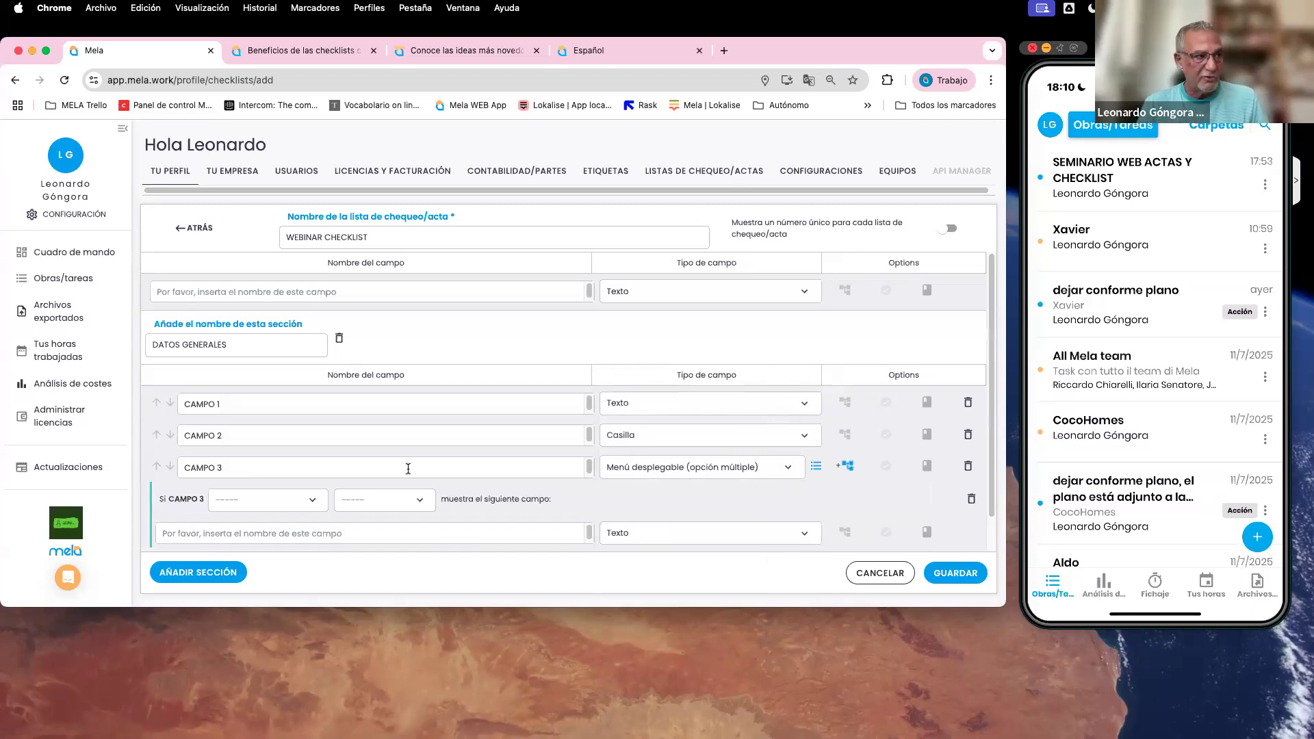
pyautogui.click(320, 501)
pyautogui.click(270, 529)
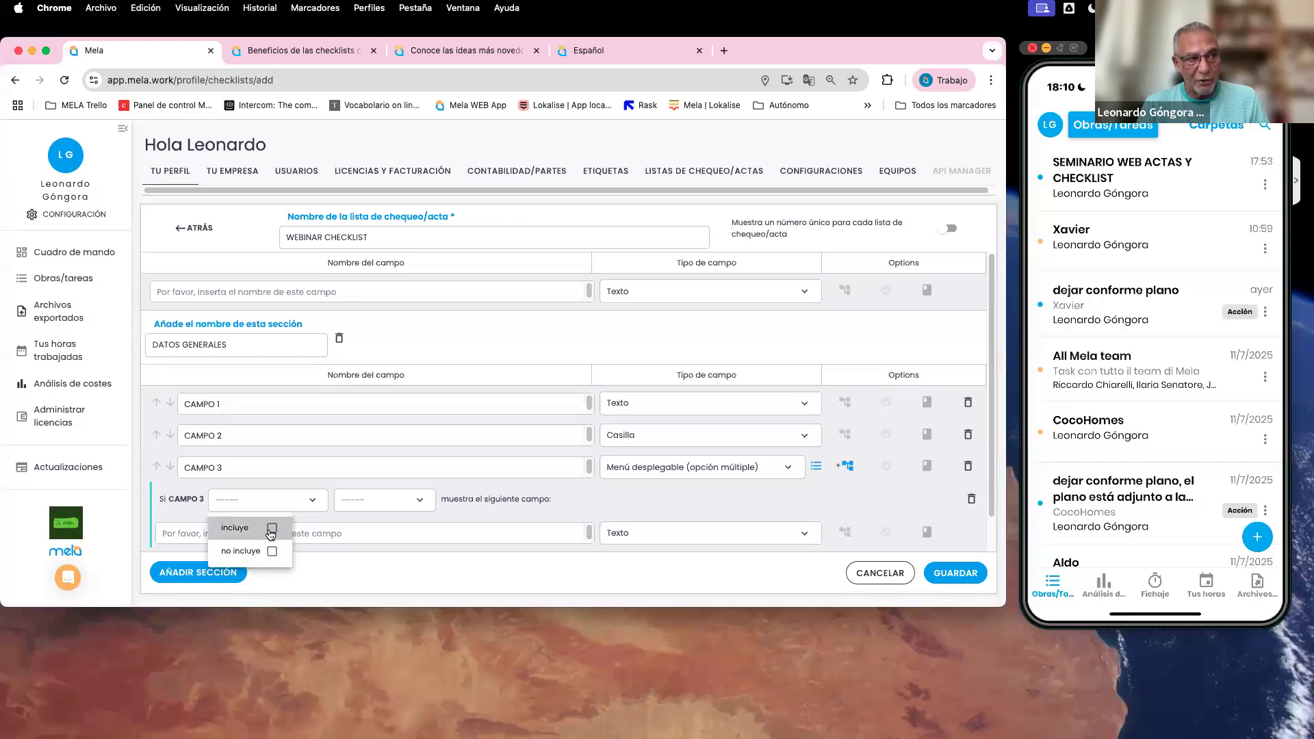
pyautogui.click(416, 506)
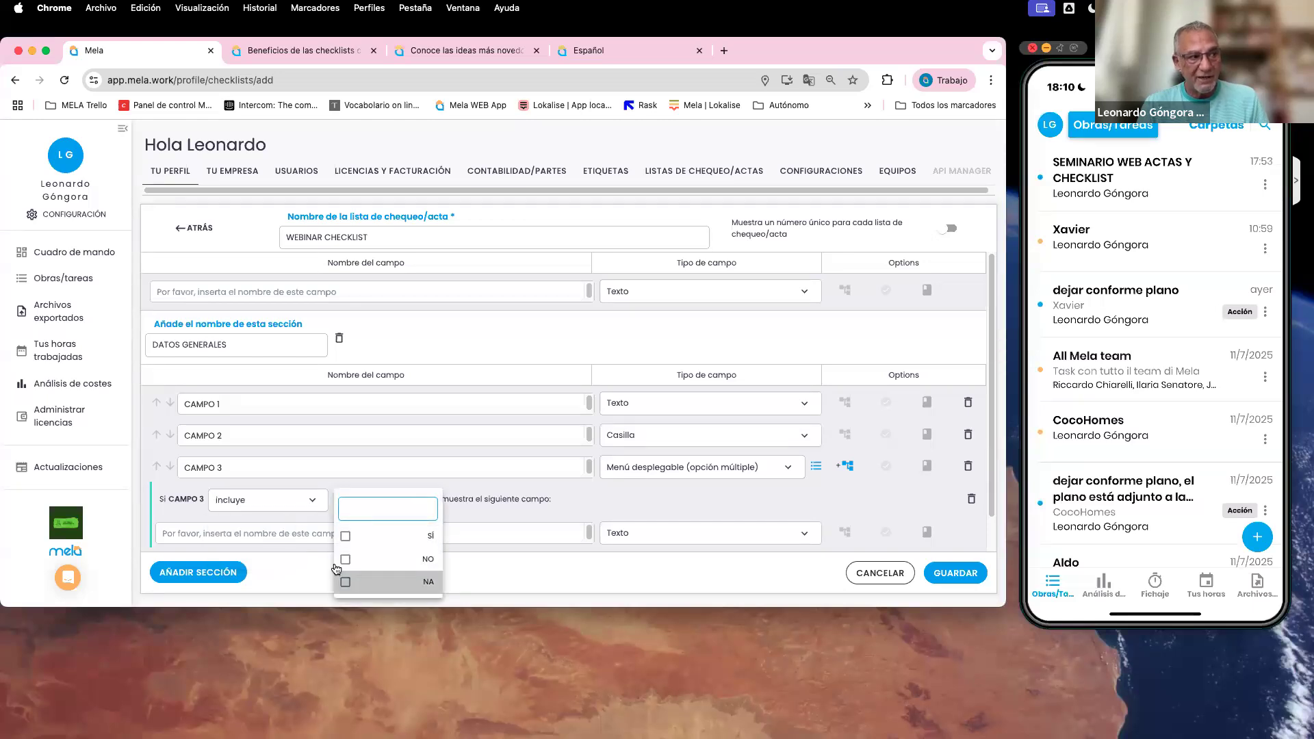
pyautogui.click(345, 559)
# Name the conditional field under CAMPO 3 CAMPO 4 and set its field type to Acción.
pyautogui.click(268, 528)
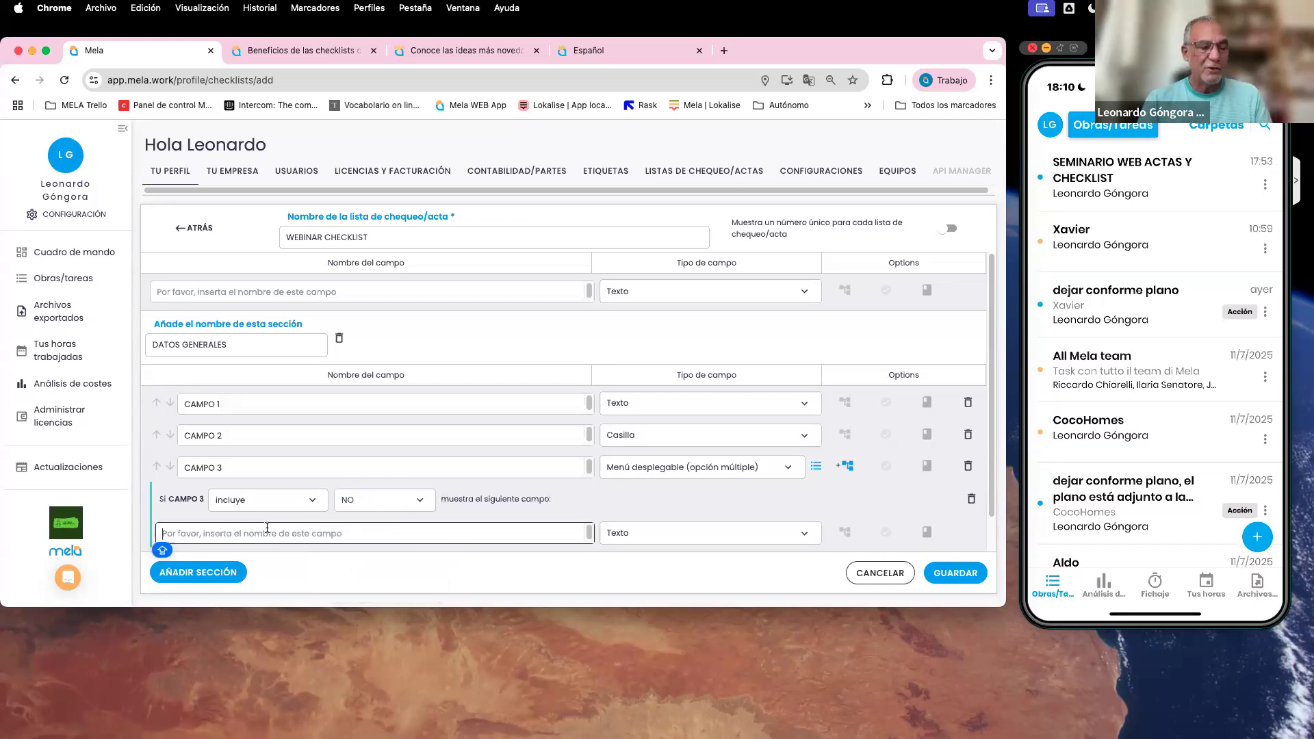
pyautogui.write('CAMPO')
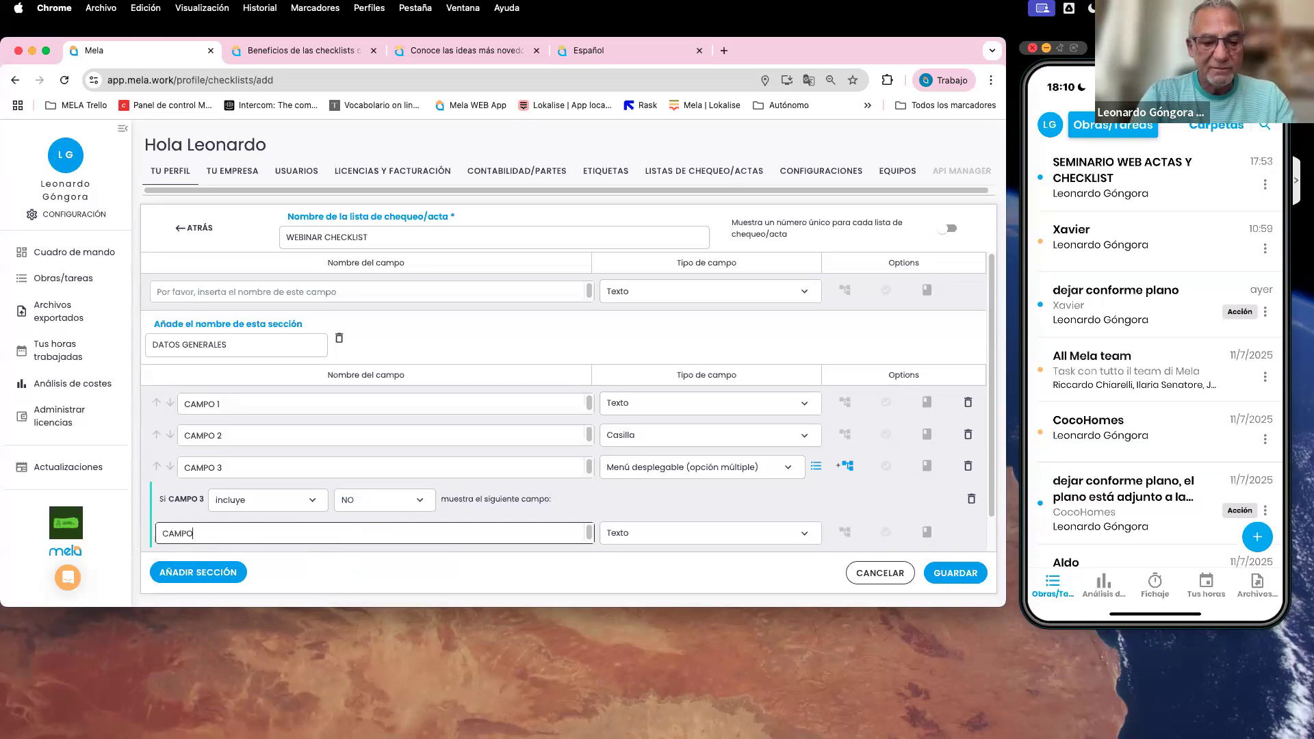
pyautogui.write(' 4')
pyautogui.click(810, 525)
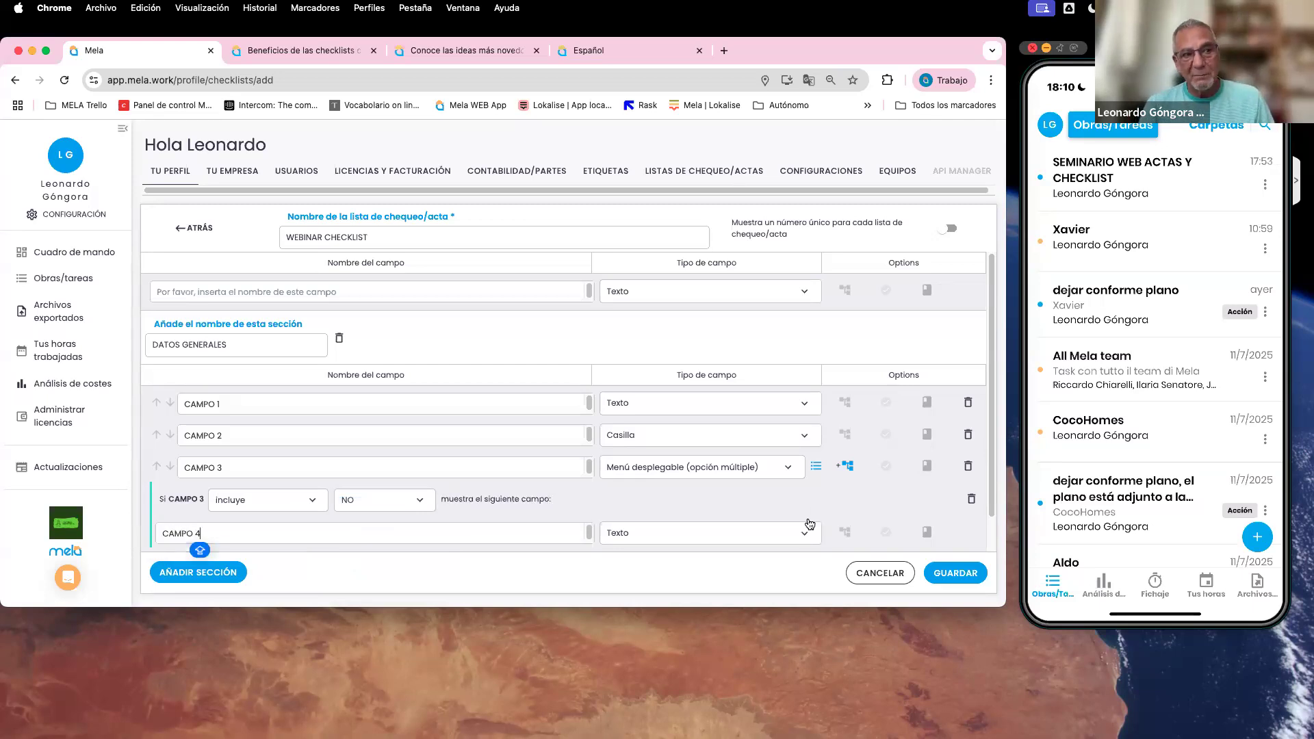
pyautogui.click(806, 541)
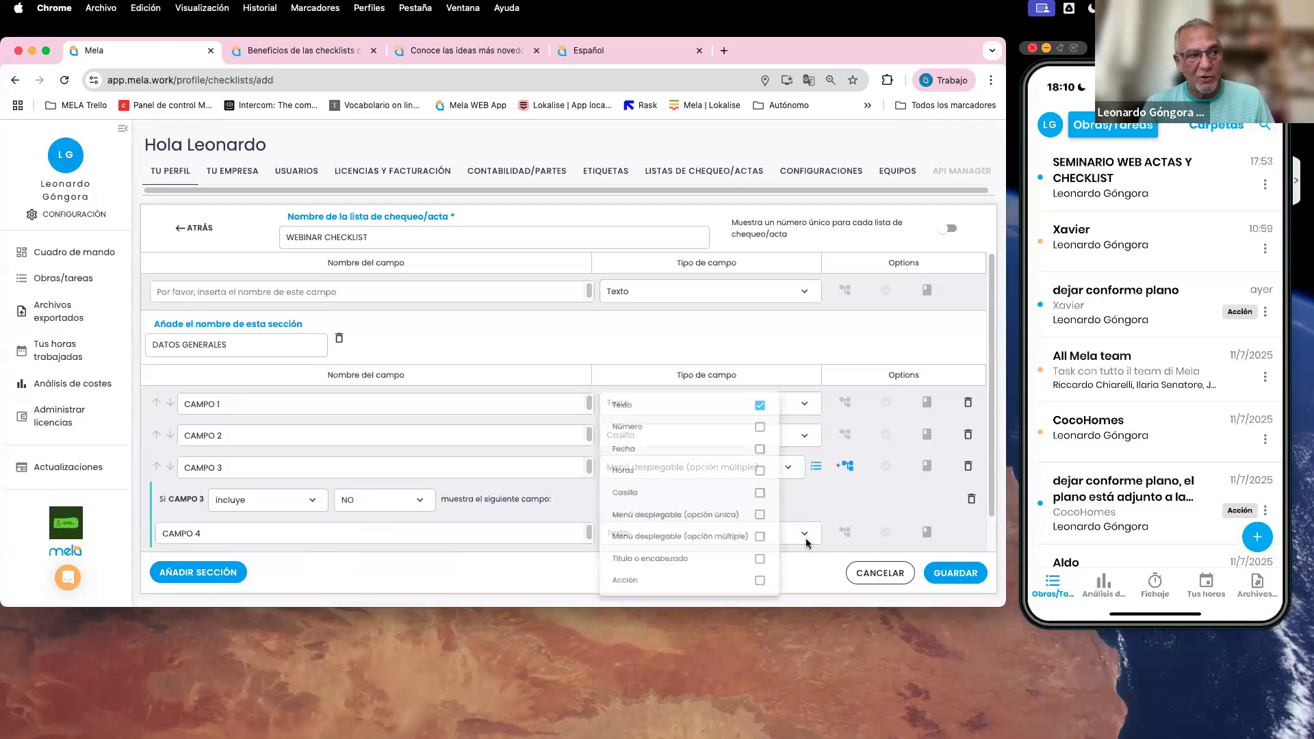
pyautogui.click(765, 583)
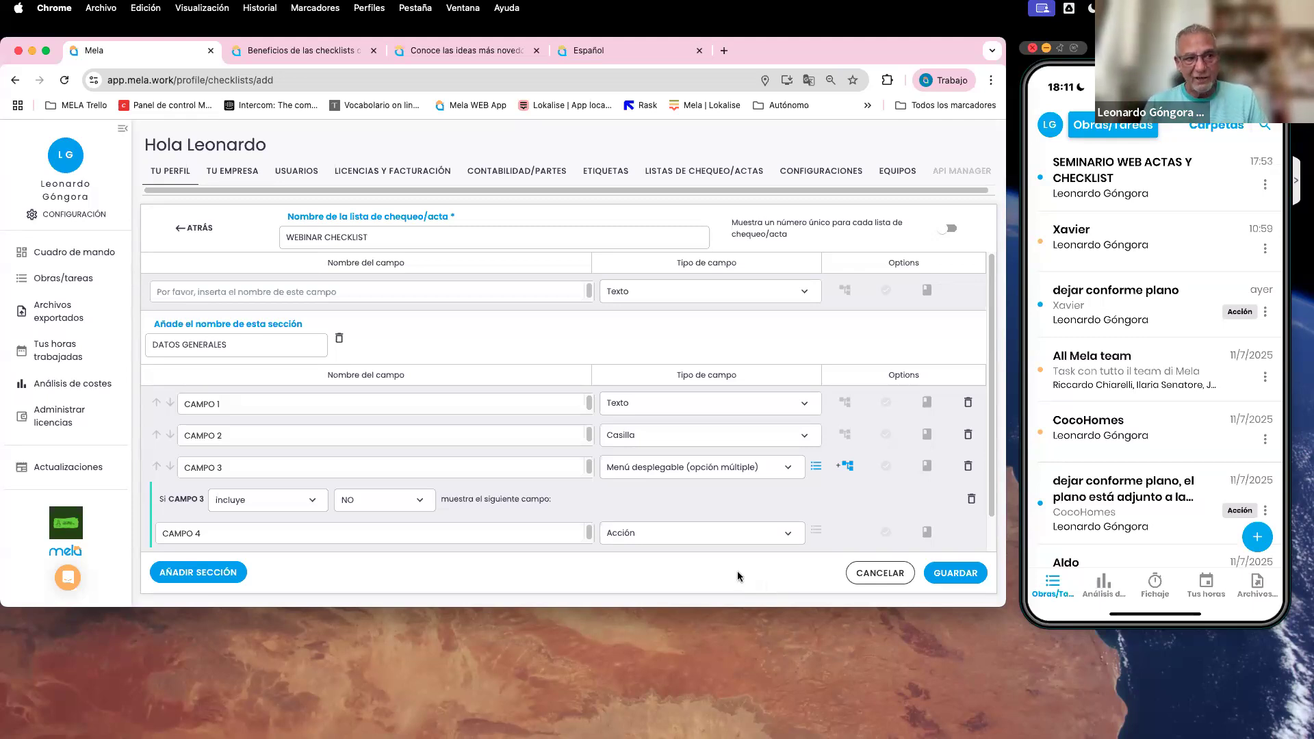
# Include Nombre, Descripción, Dirección, Fecha de inicio de la Obra/tarea, Fecha de vencimiento and Responsable in CAMPO 4's action, and save the checklist.
pyautogui.click(821, 532)
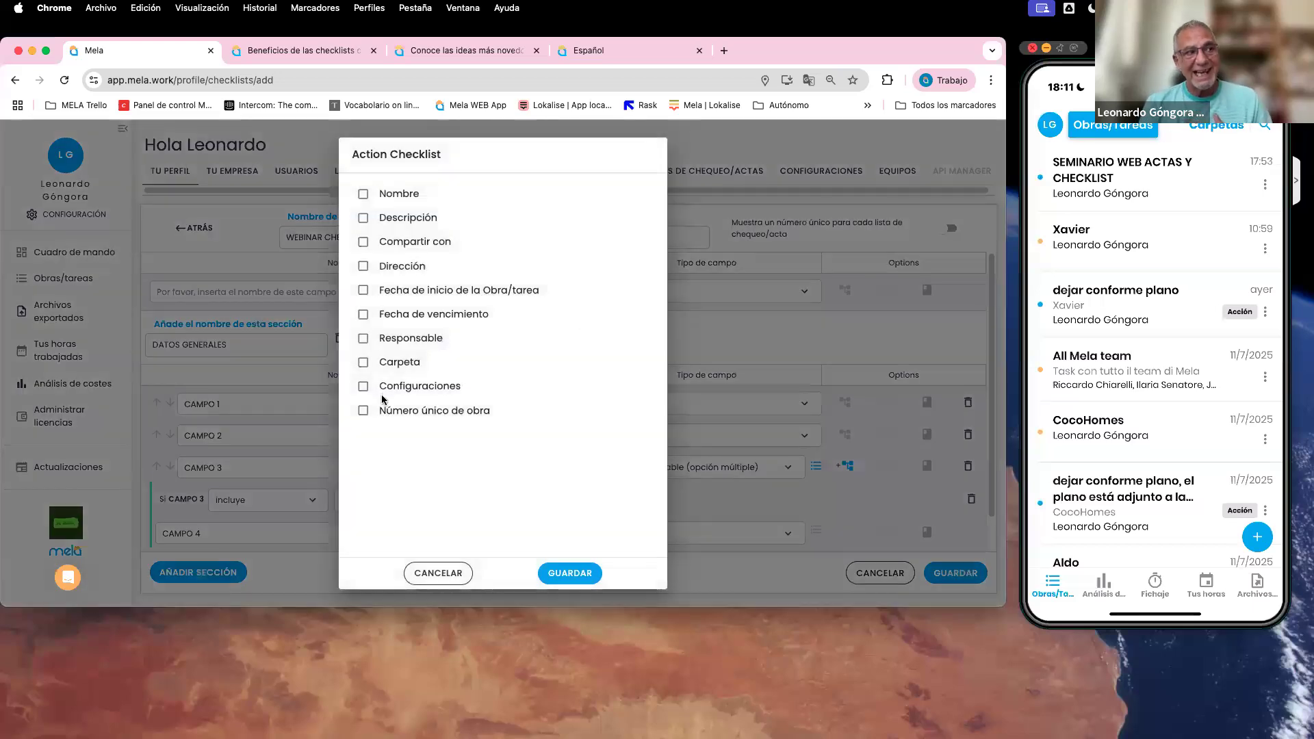
pyautogui.click(363, 194)
pyautogui.click(363, 217)
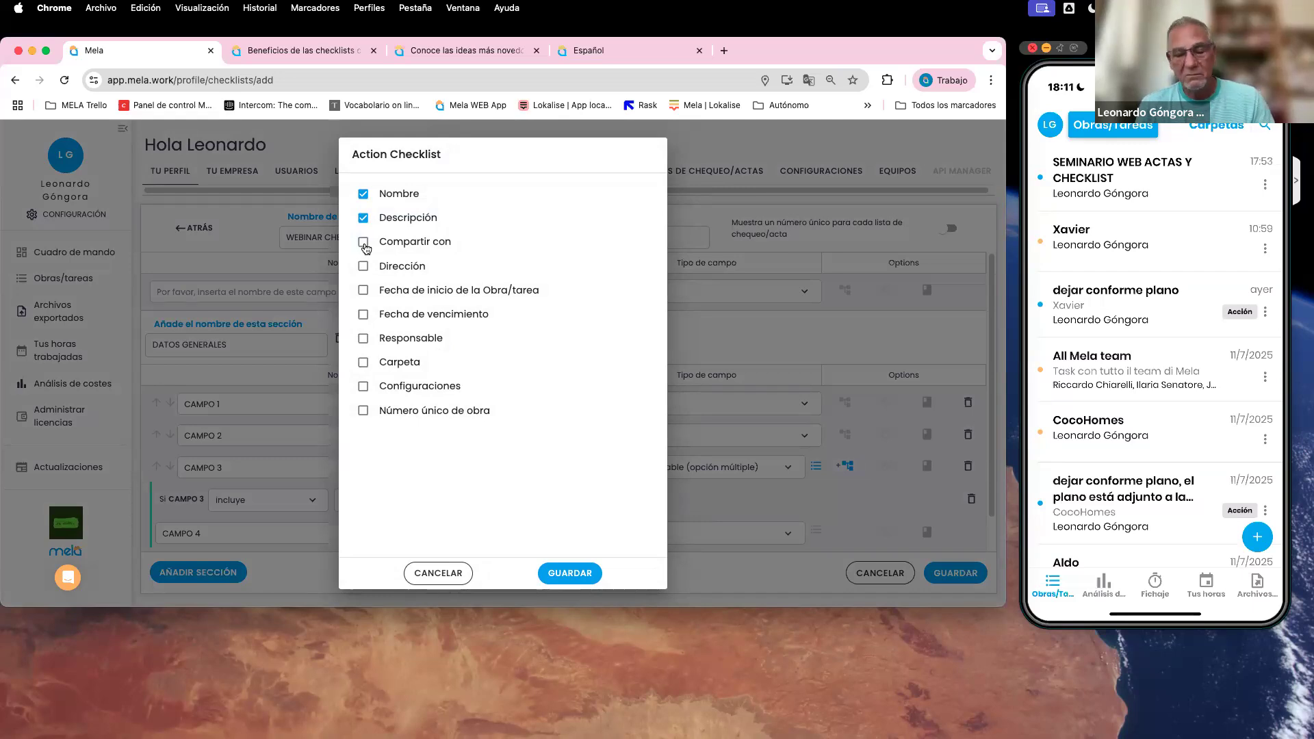
pyautogui.click(363, 340)
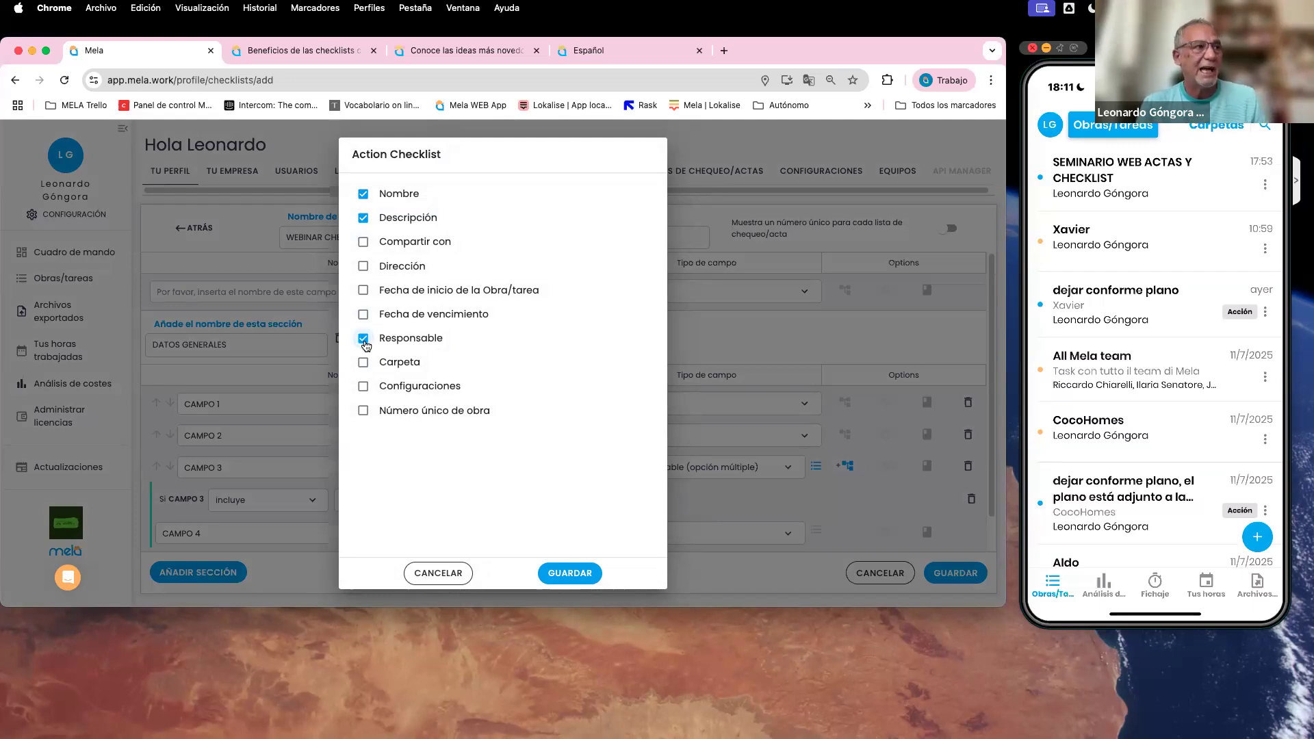
pyautogui.click(364, 267)
pyautogui.click(364, 290)
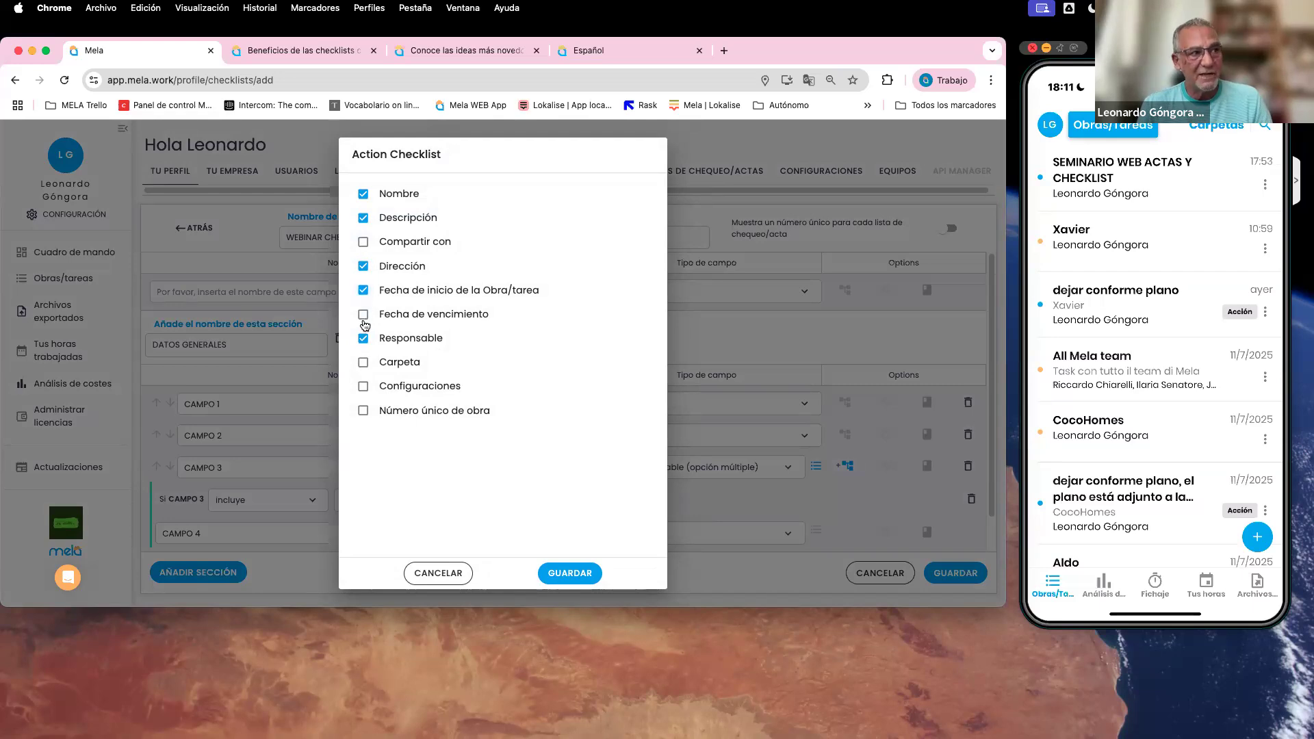
pyautogui.click(364, 315)
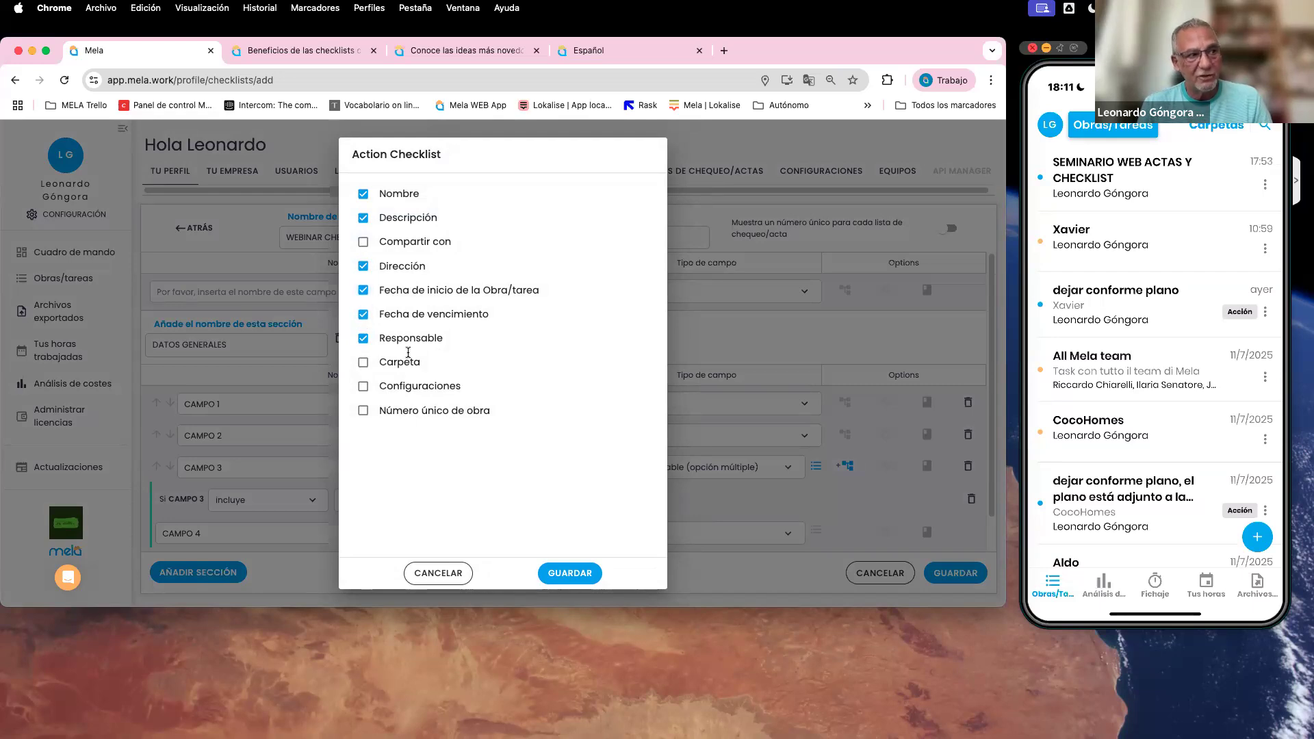
pyautogui.click(570, 574)
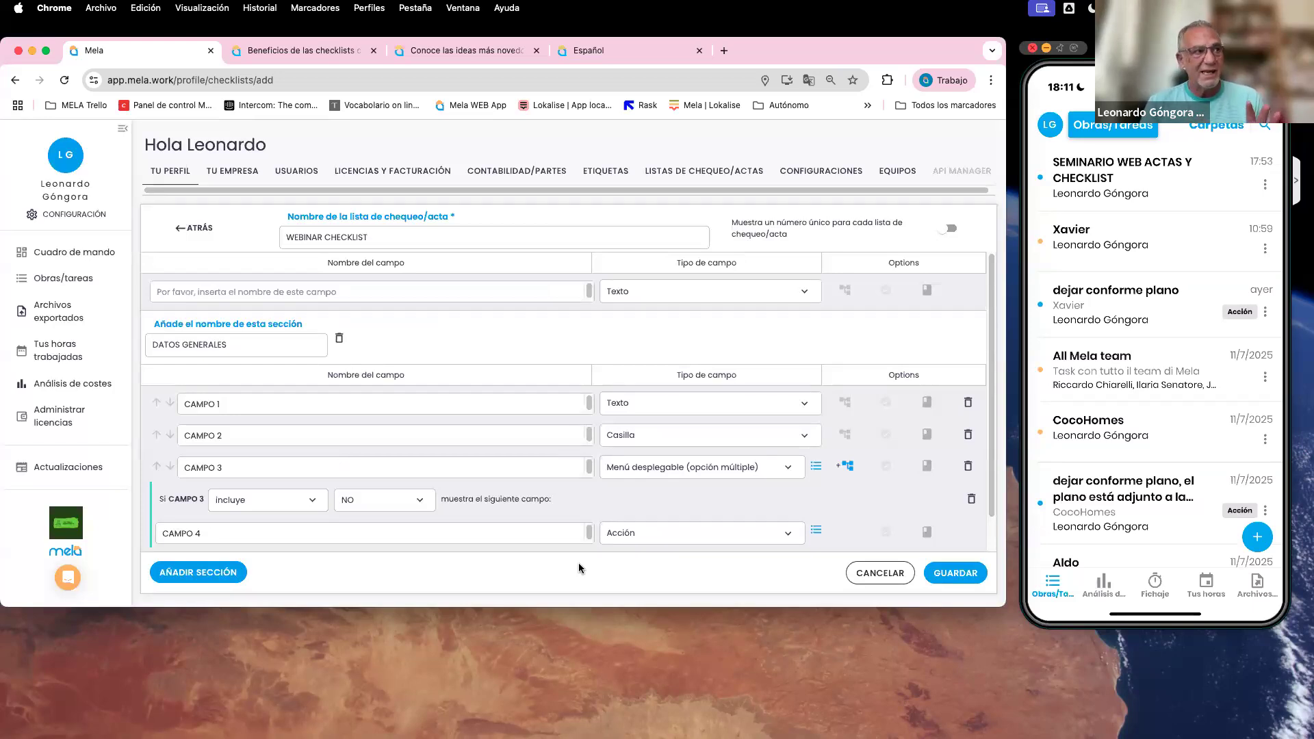
pyautogui.click(972, 580)
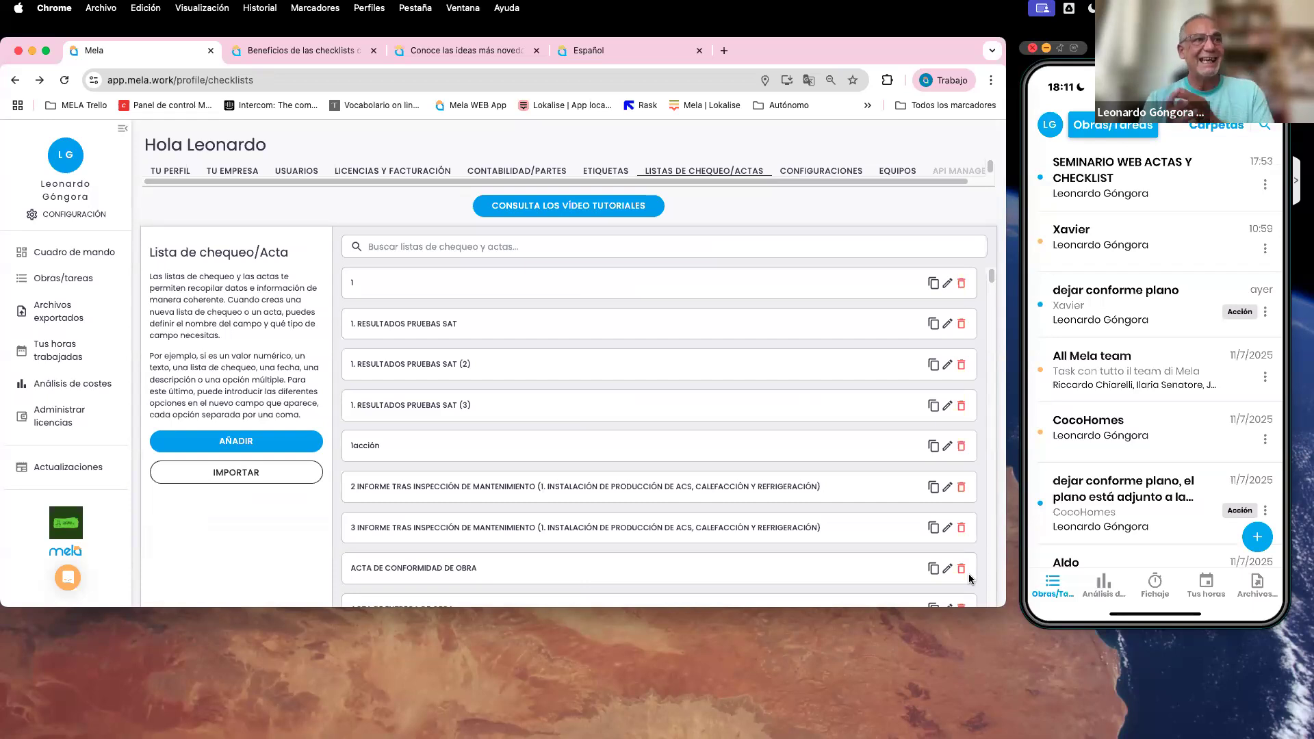
# Download the Excel checklist import template with INCLUIR LÍNEAS DE EJEMPLO enabled and open the downloaded file in Excel.
pyautogui.click(260, 475)
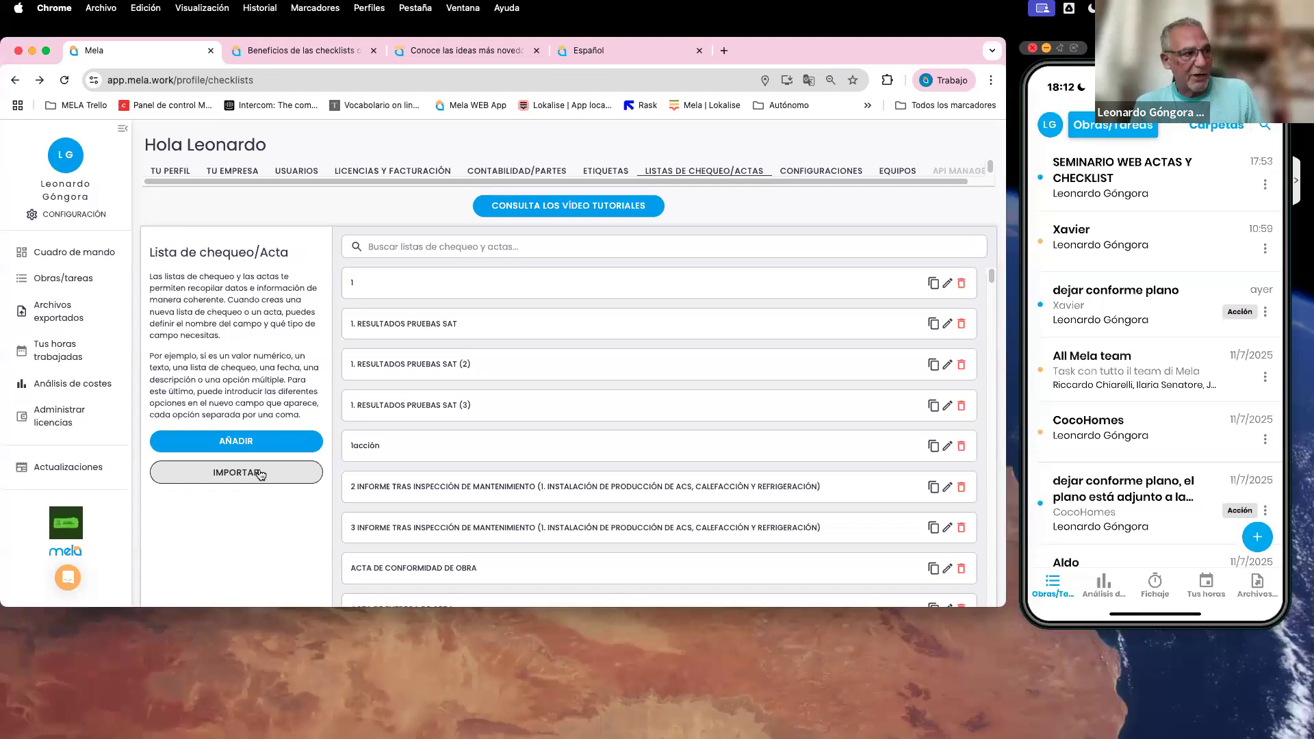
pyautogui.click(260, 475)
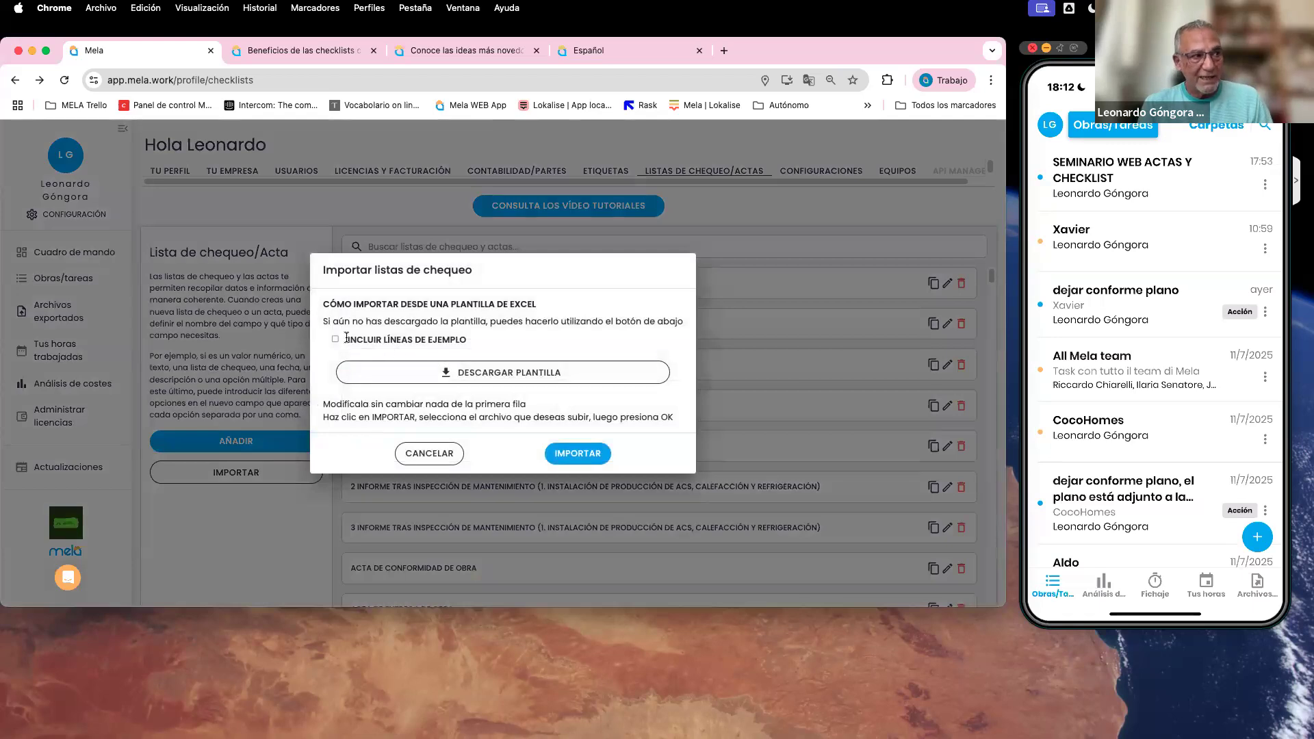
pyautogui.click(460, 375)
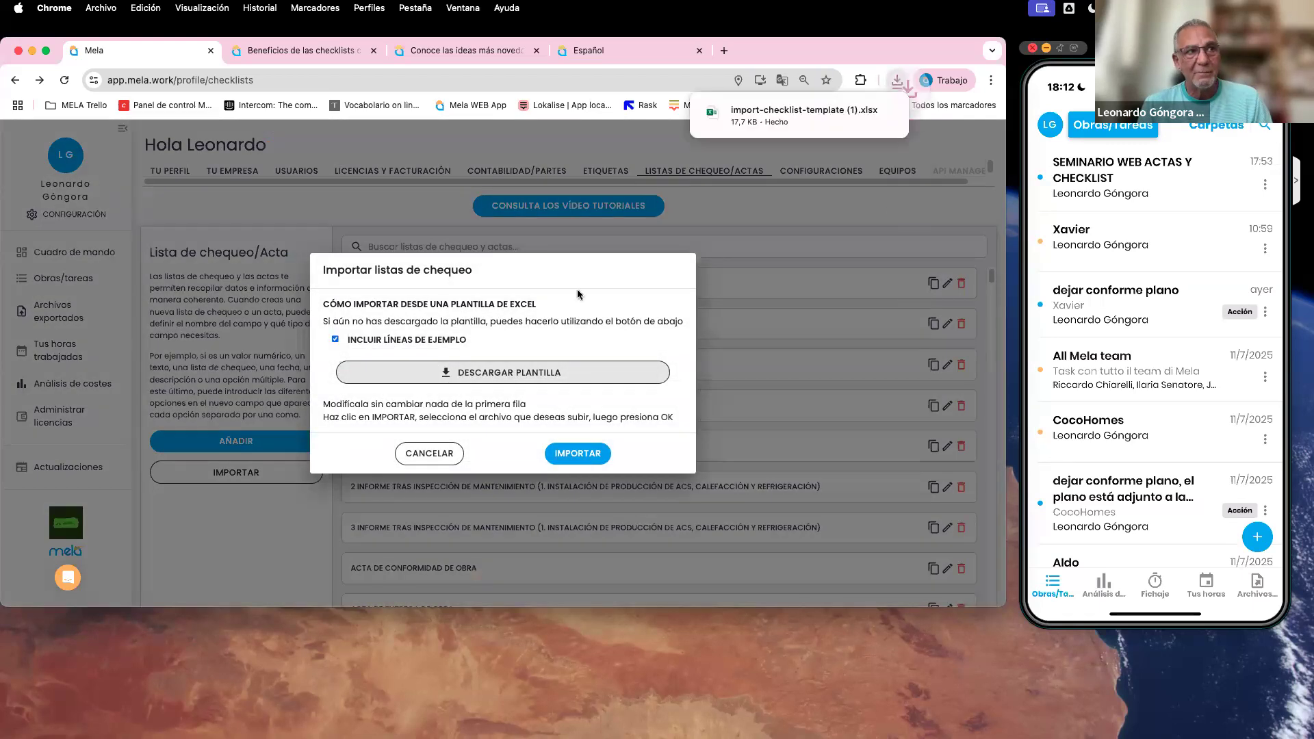
pyautogui.click(762, 121)
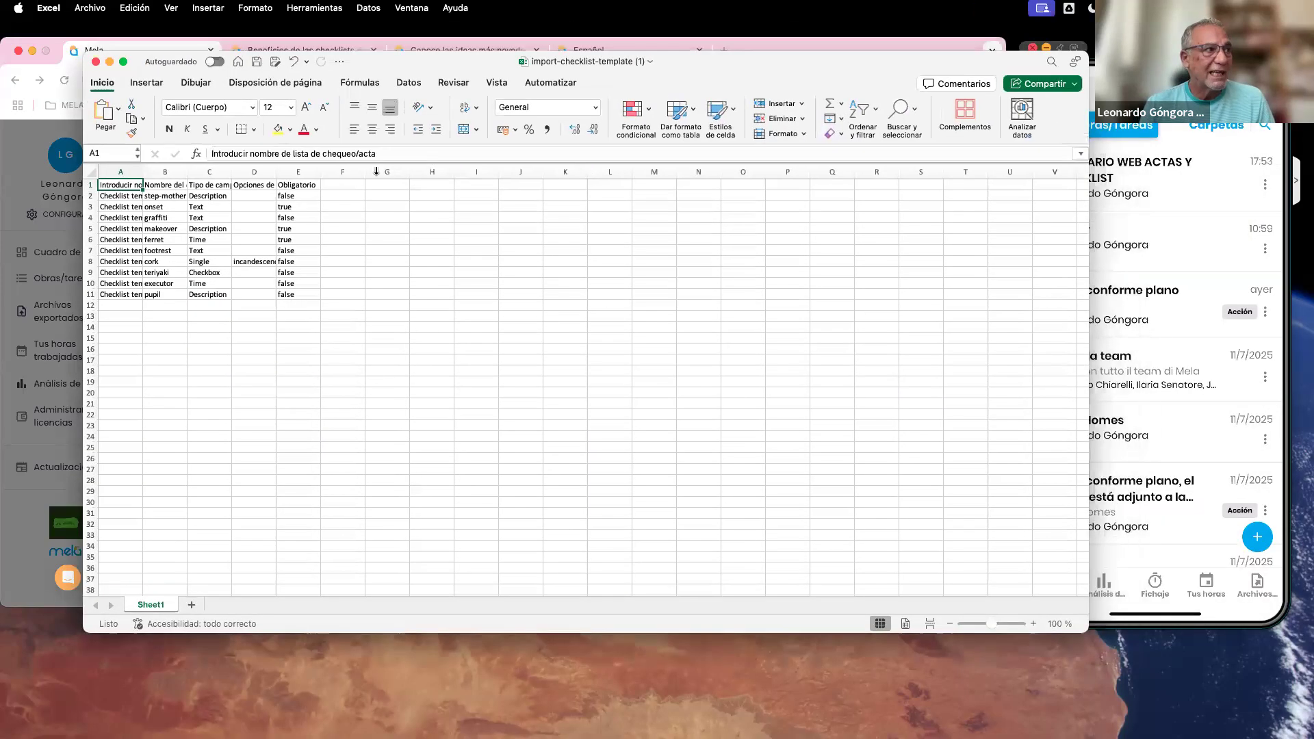
# Auto-fit the widths of columns A to D in the import template so their contents are fully readable.
pyautogui.doubleClick(143, 171)
pyautogui.click(281, 171)
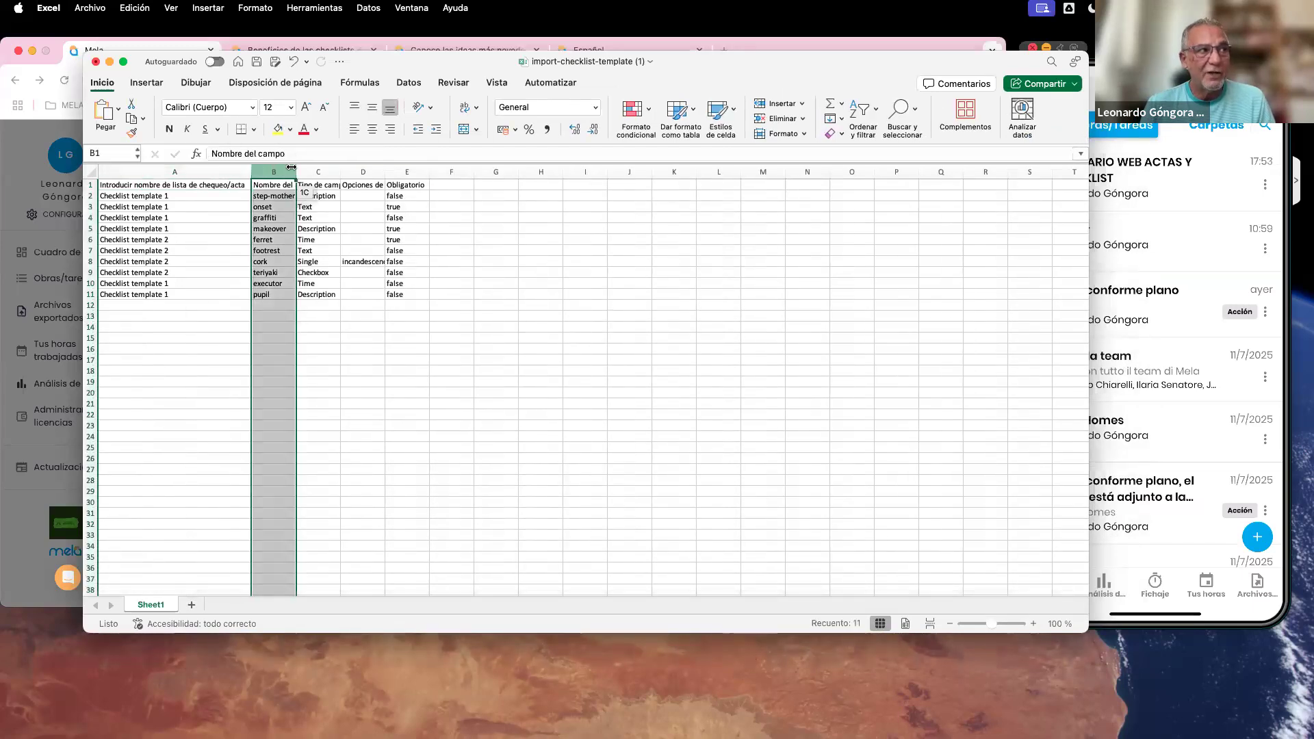
pyautogui.doubleClick(292, 167)
pyautogui.doubleClick(367, 171)
pyautogui.click(462, 177)
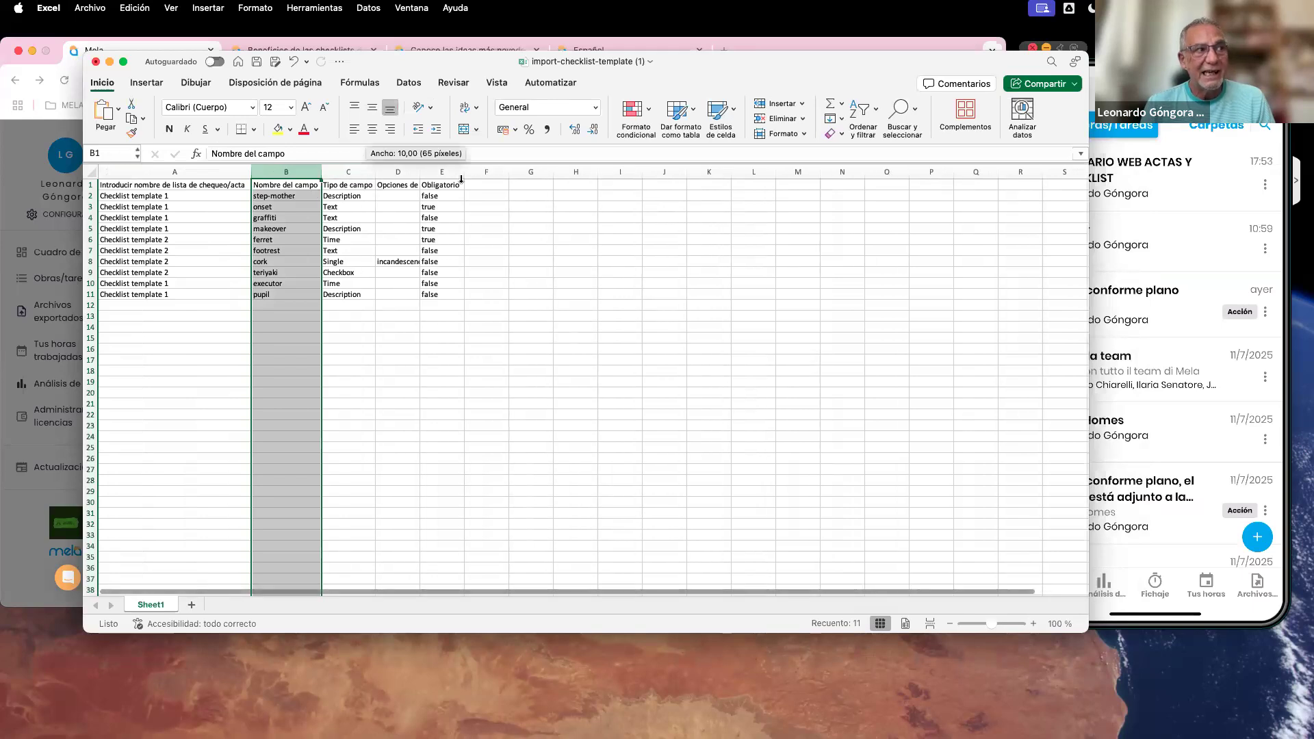
pyautogui.doubleClick(420, 169)
pyautogui.click(606, 392)
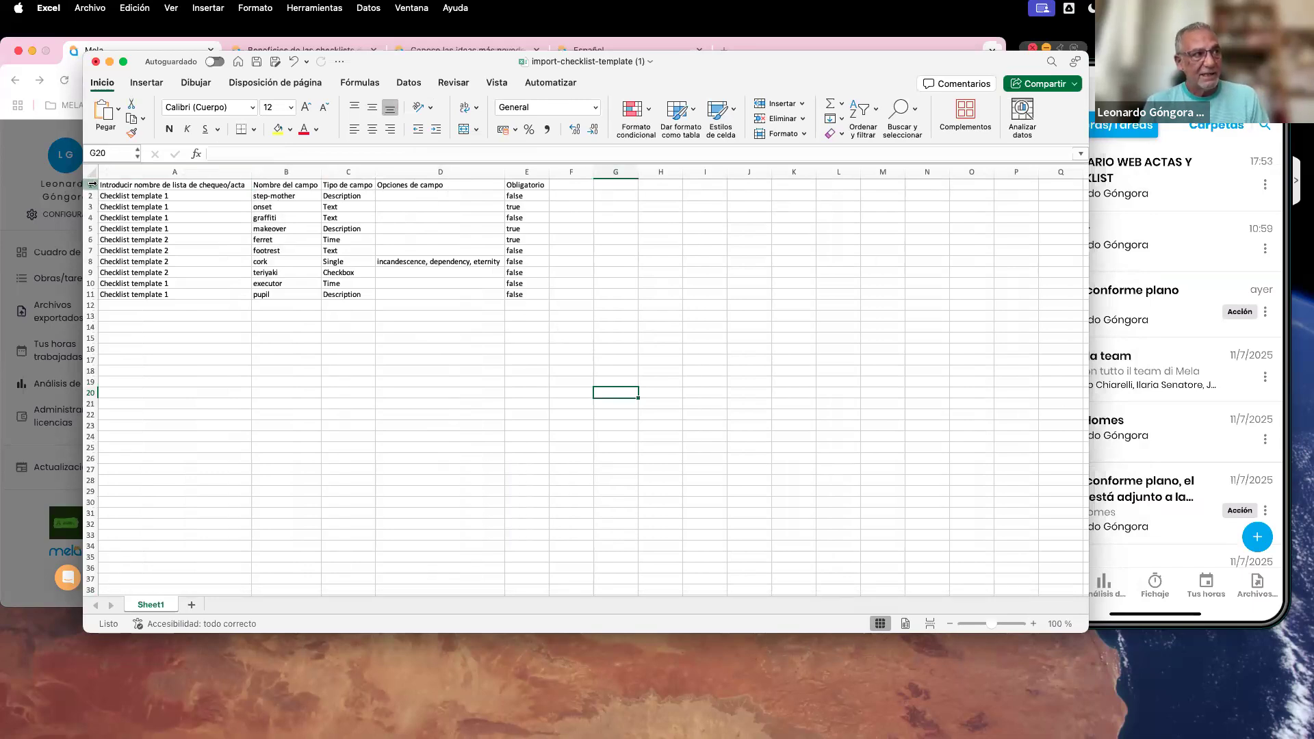
# Examine the template's header row and the example entries in the checklist name and Nombre del campo columns.
pyautogui.click(91, 184)
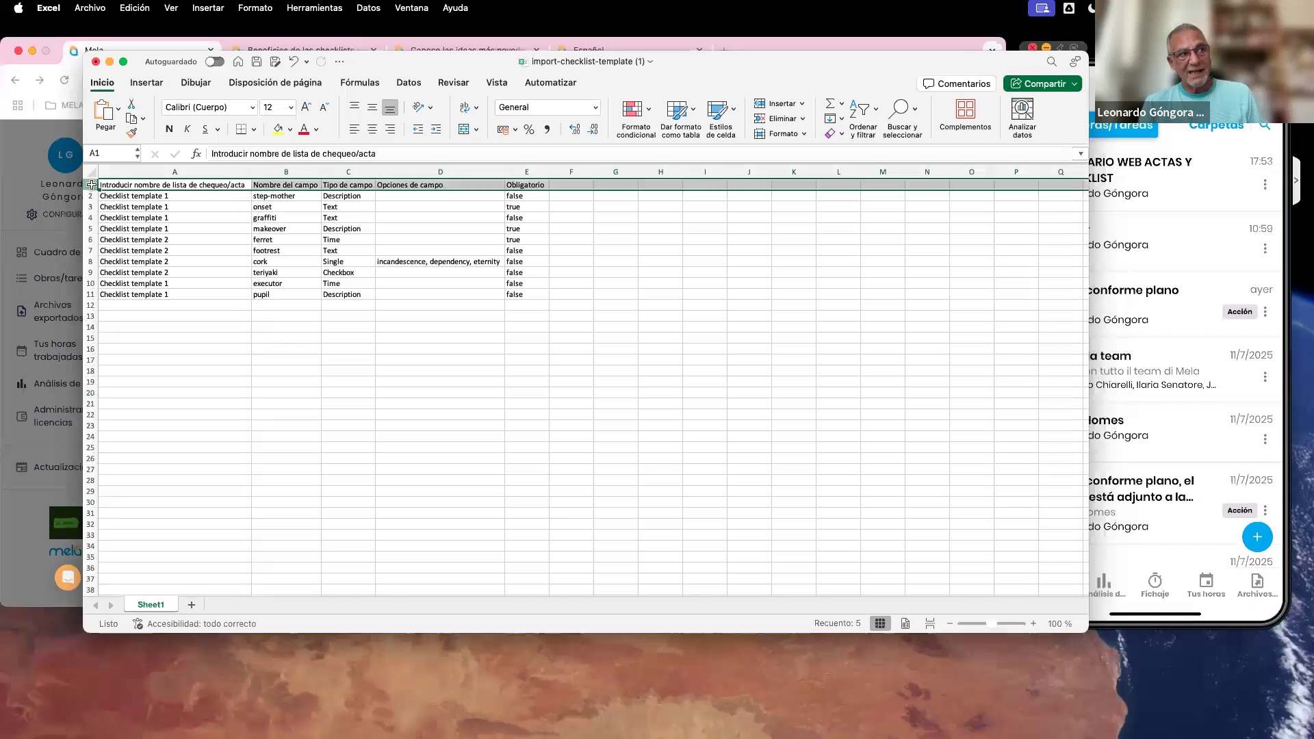
pyautogui.click(277, 411)
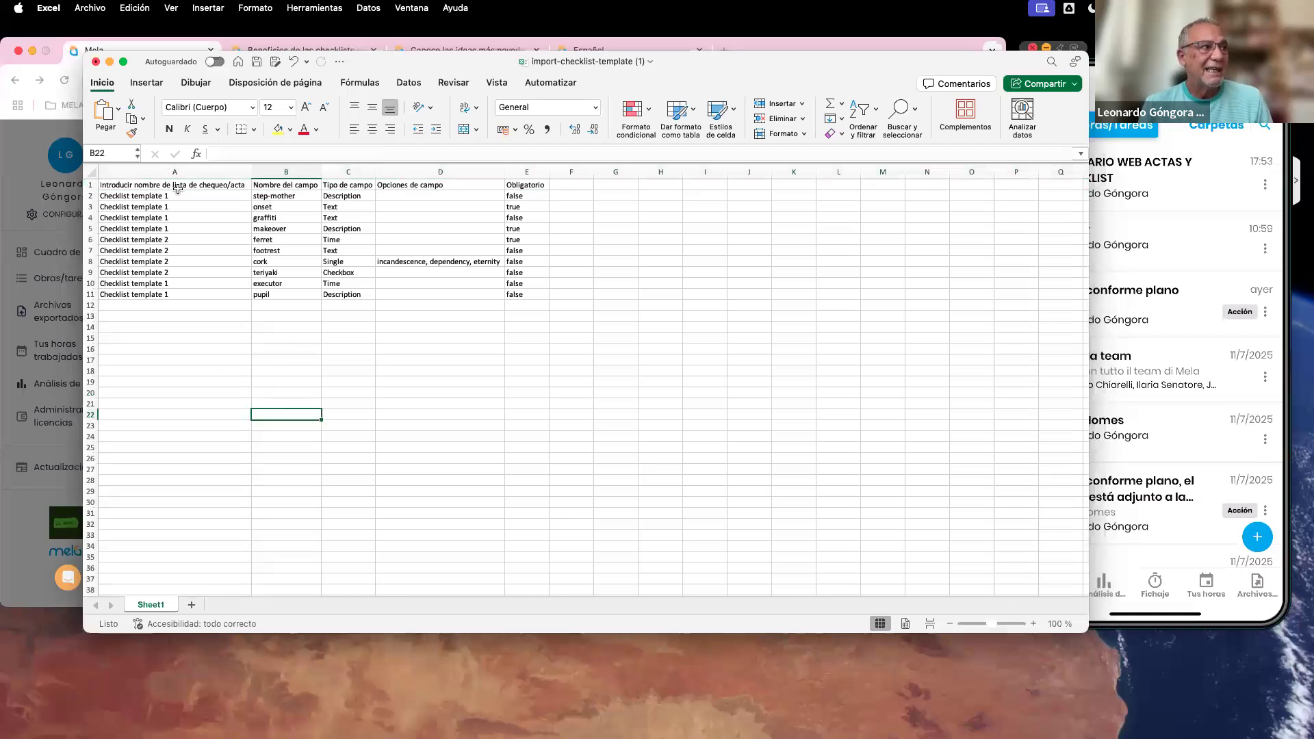
pyautogui.moveTo(176, 188); pyautogui.dragTo(178, 295)
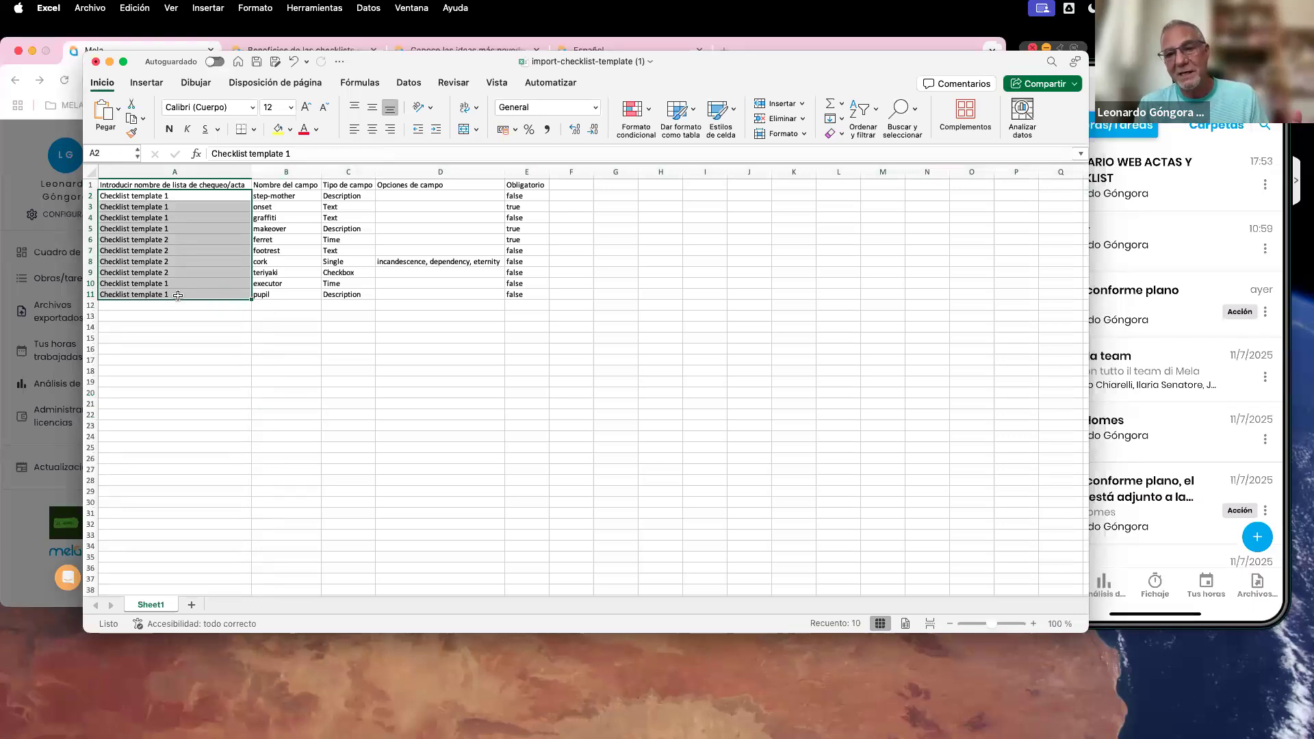
pyautogui.click(176, 381)
pyautogui.moveTo(296, 196); pyautogui.dragTo(290, 300)
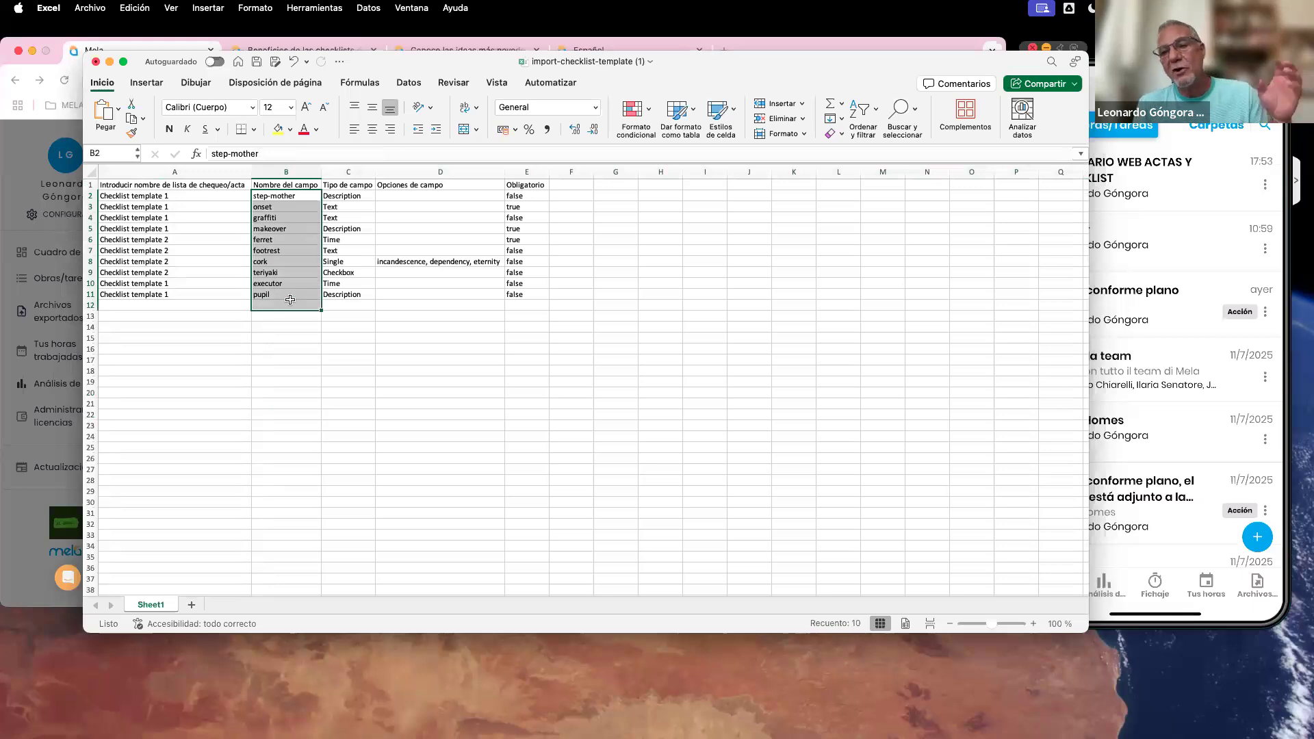
pyautogui.click(290, 368)
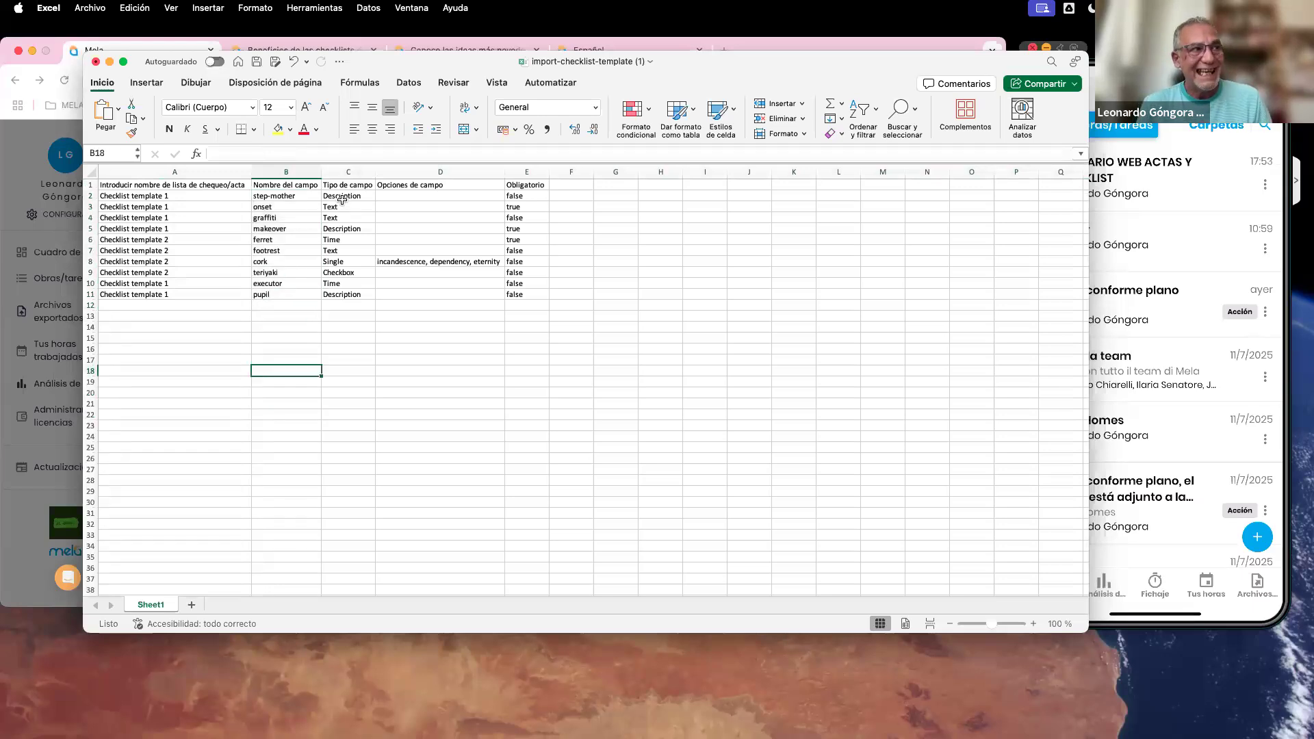
# Examine the example field types in the Tipo de campo column, including Time, Single and Checkbox.
pyautogui.moveTo(345, 196); pyautogui.dragTo(336, 296)
pyautogui.click(335, 337)
pyautogui.click(349, 293)
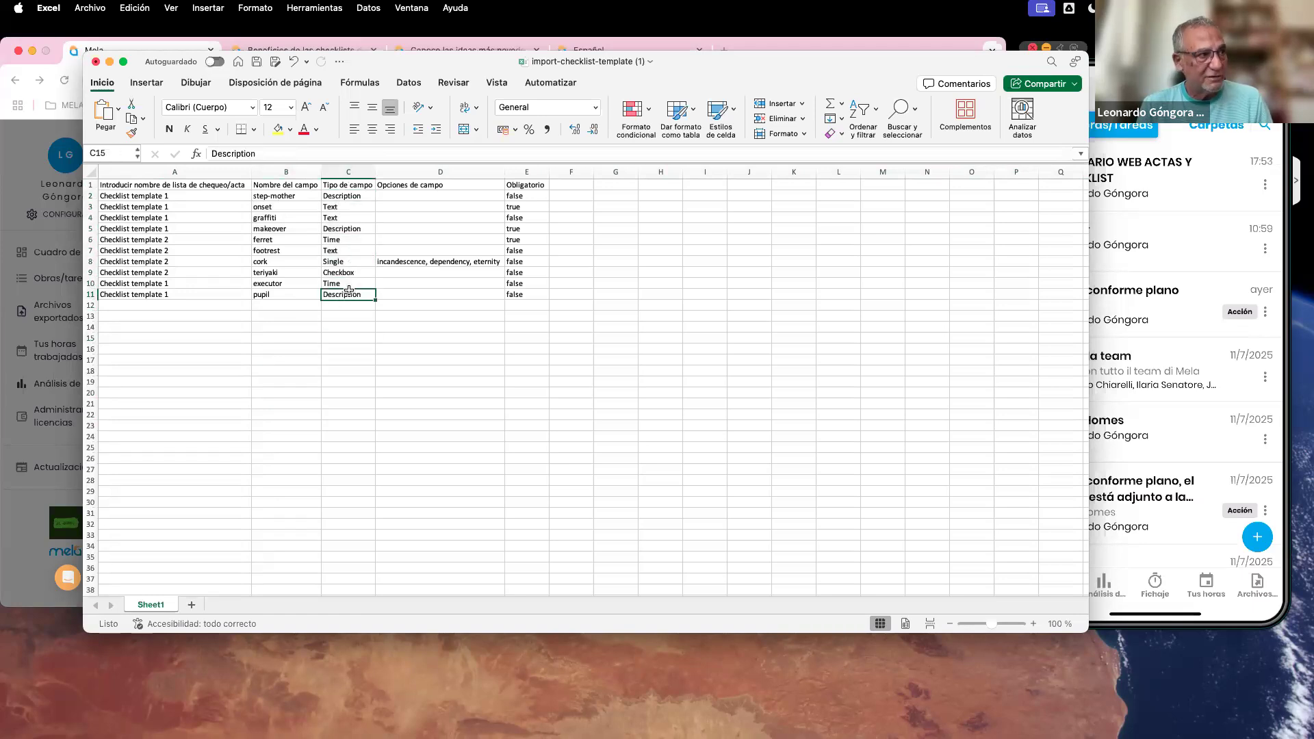
pyautogui.click(343, 200)
pyautogui.click(341, 240)
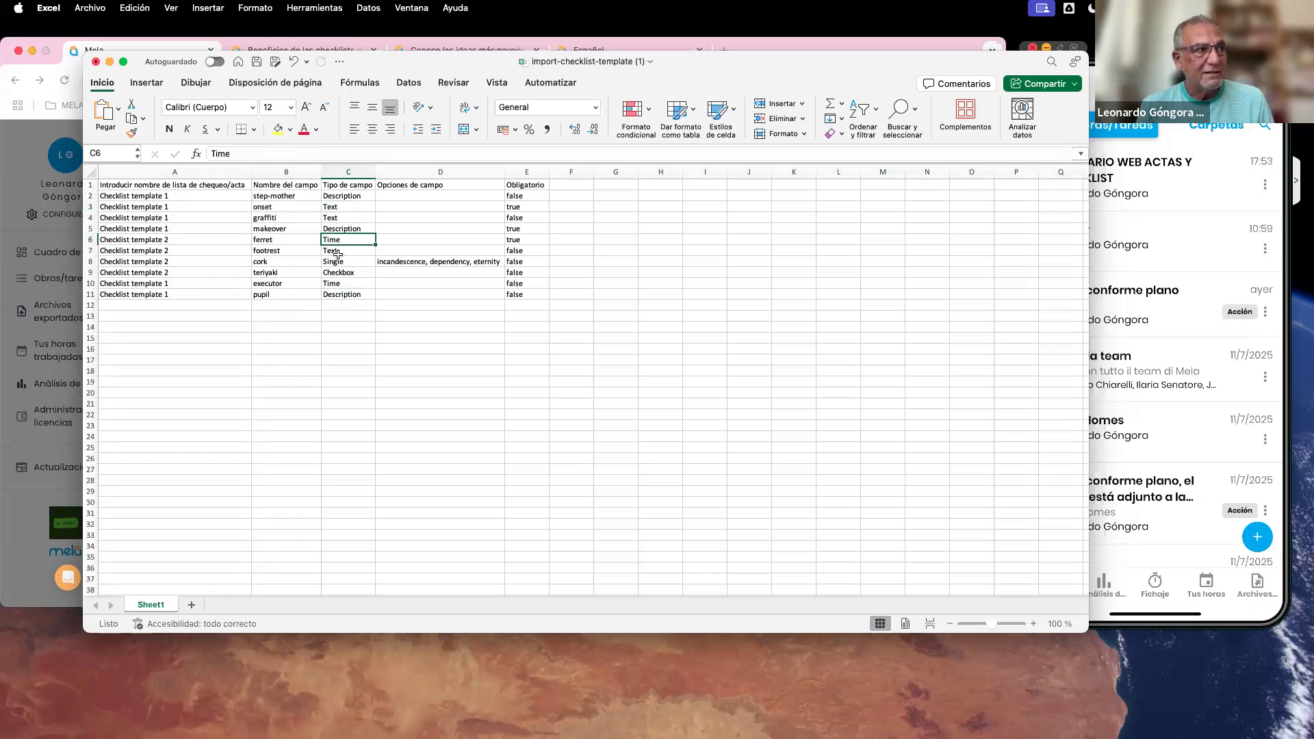
pyautogui.click(339, 262)
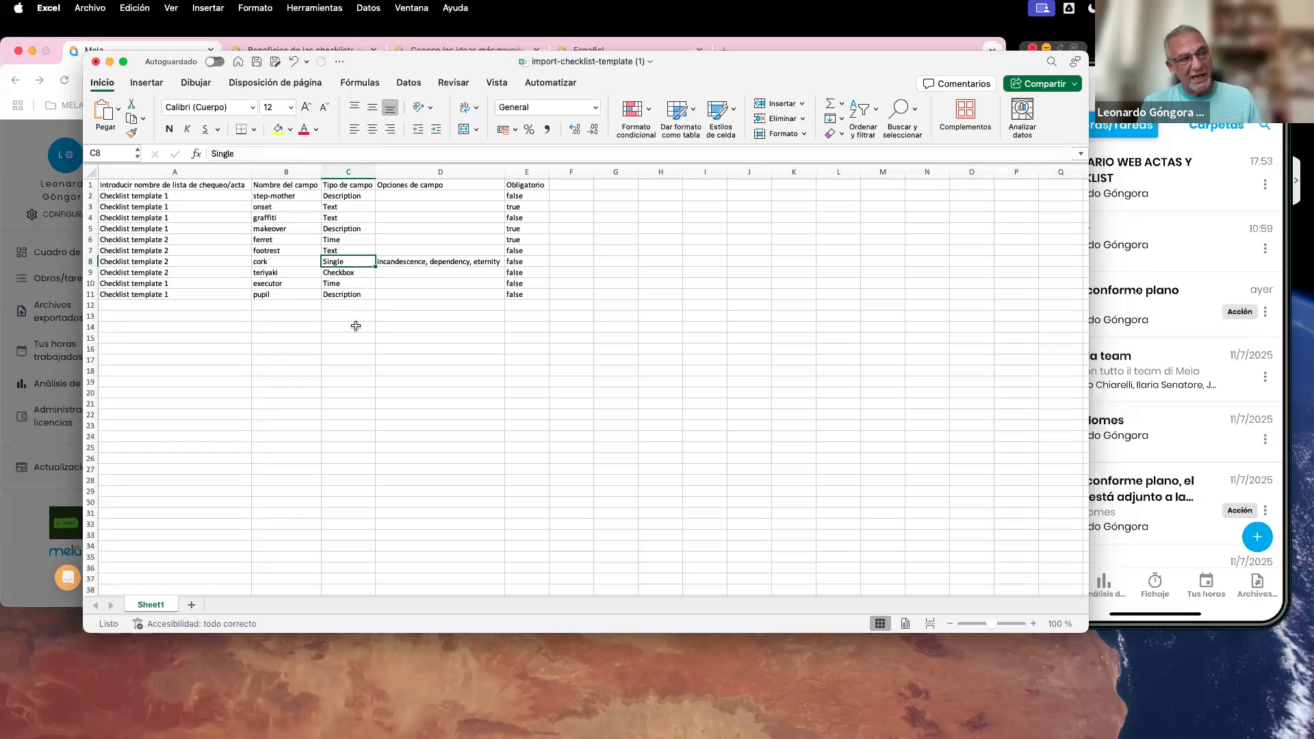
pyautogui.click(349, 273)
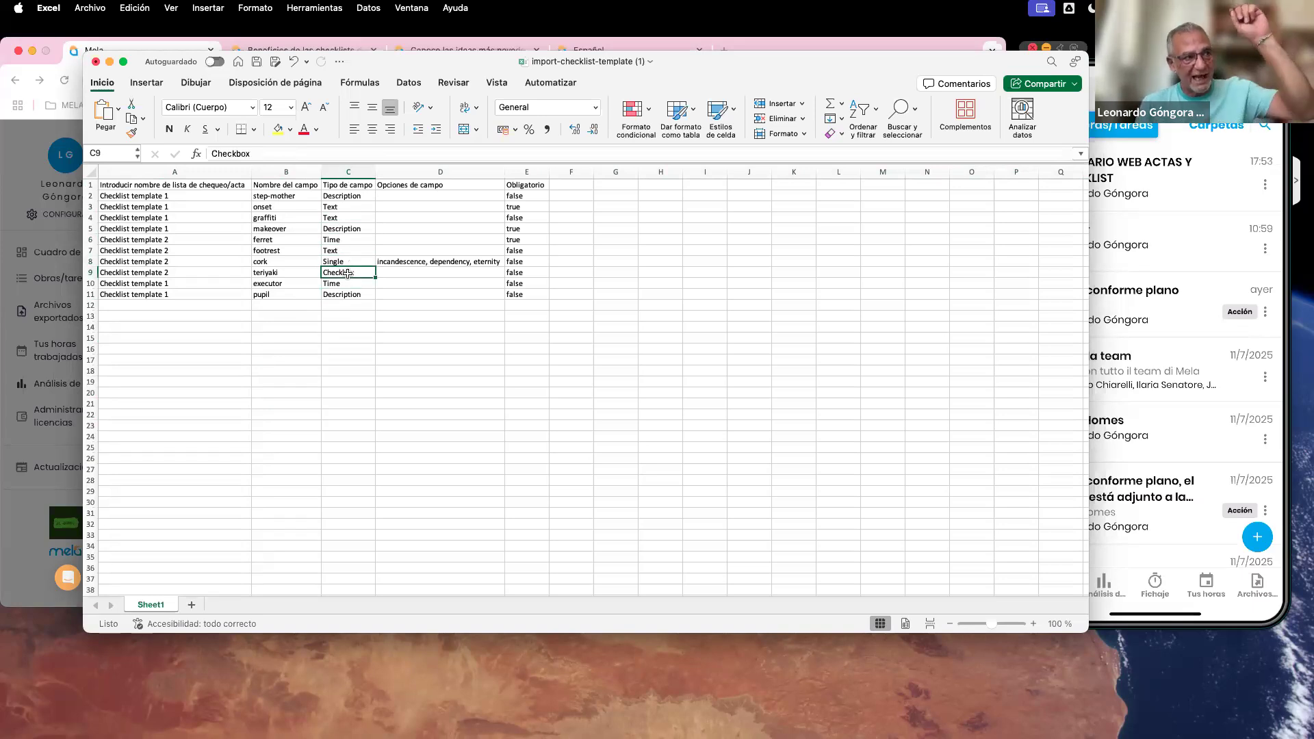
pyautogui.click(332, 348)
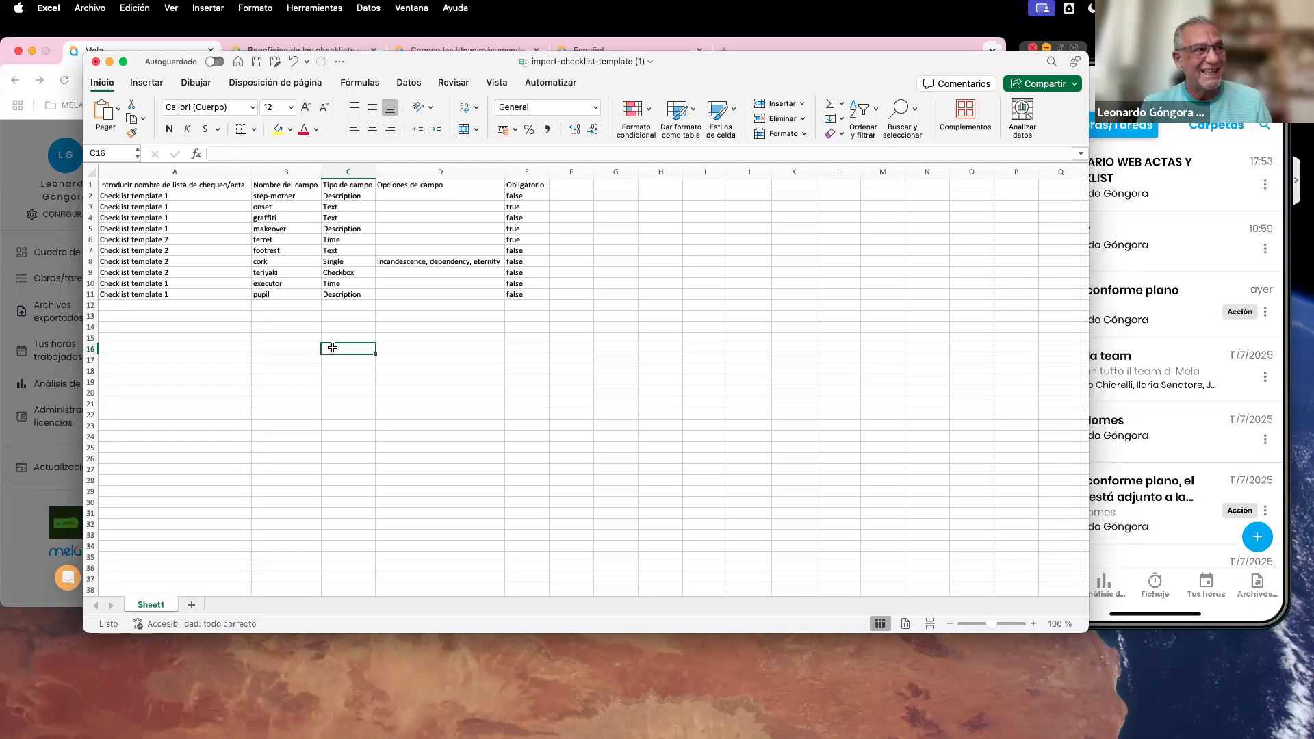
# Examine how the Single field's choices are listed under Opciones de campo and how the Obligatorio column is filled.
pyautogui.click(410, 316)
pyautogui.click(423, 264)
pyautogui.click(328, 259)
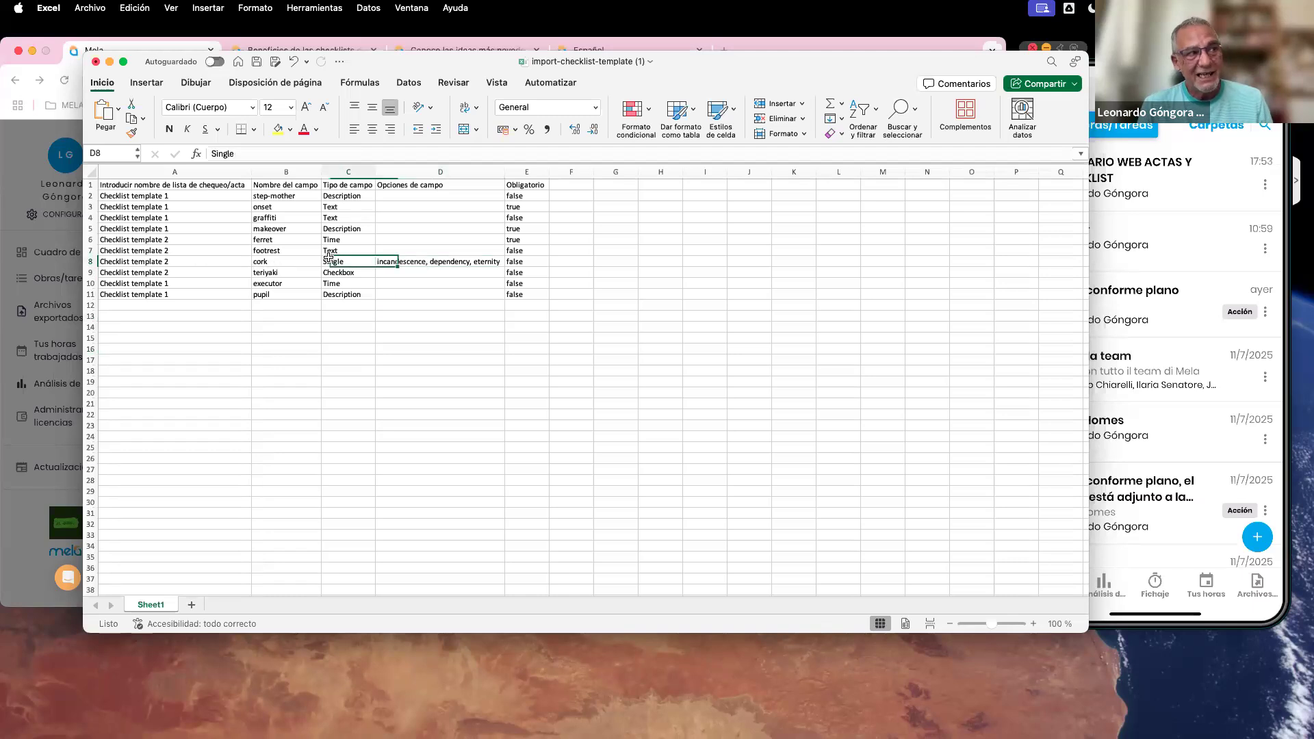
pyautogui.click(408, 259)
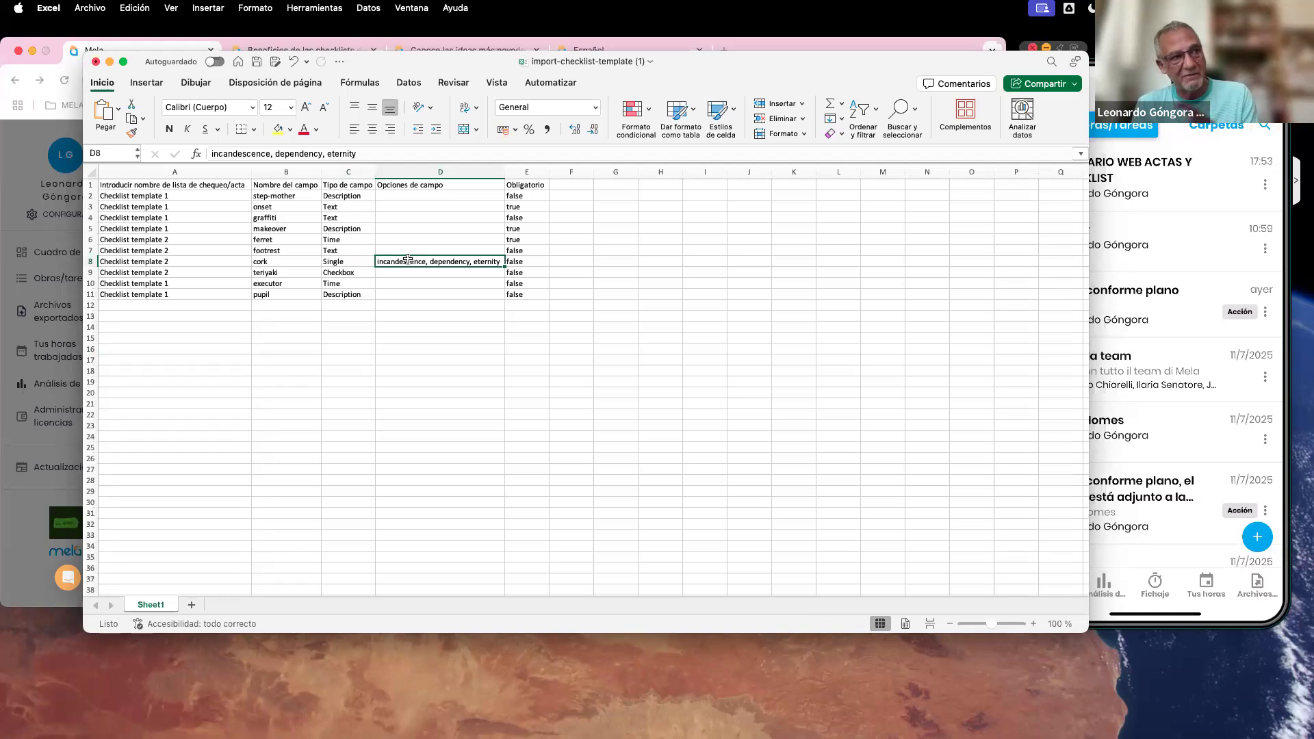
pyautogui.click(404, 327)
pyautogui.click(532, 195)
pyautogui.moveTo(531, 221); pyautogui.dragTo(516, 355)
pyautogui.click(529, 295)
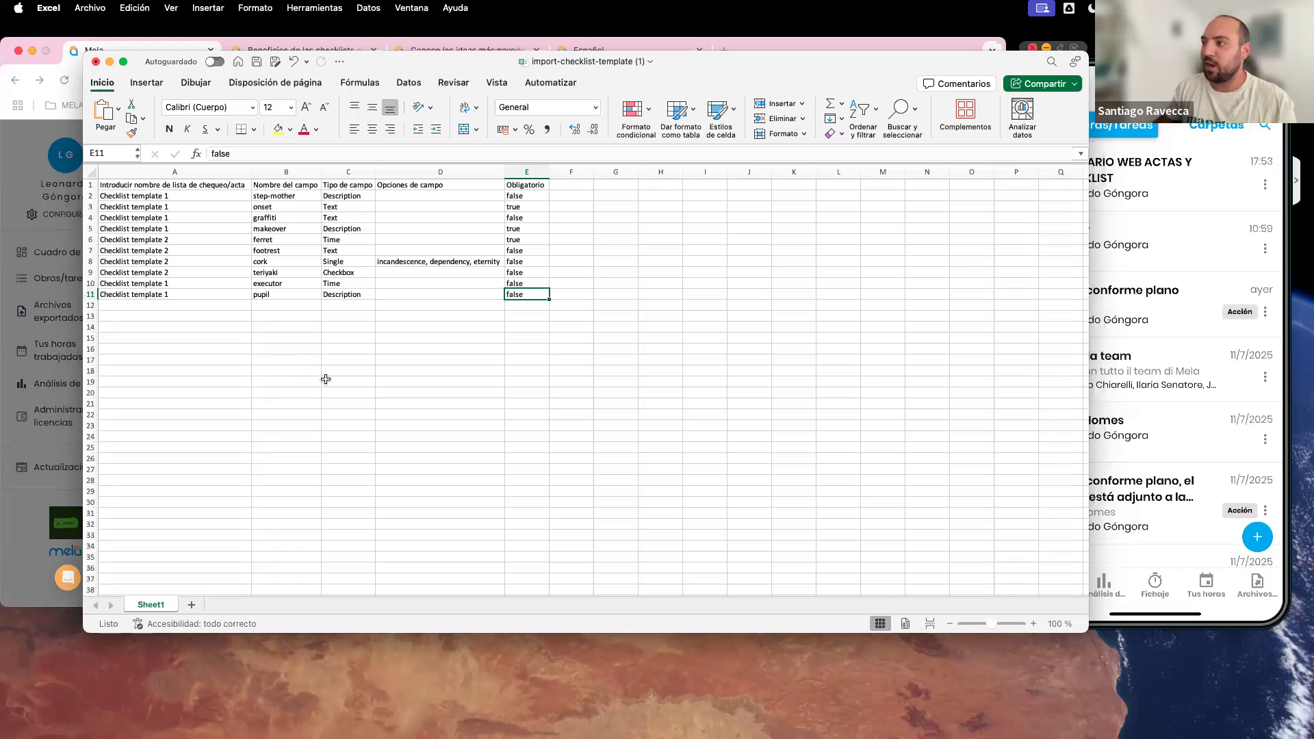
# Put away the Excel import template and cancel the Importar listas de chequeo dialog in Mela.
pyautogui.click(110, 63)
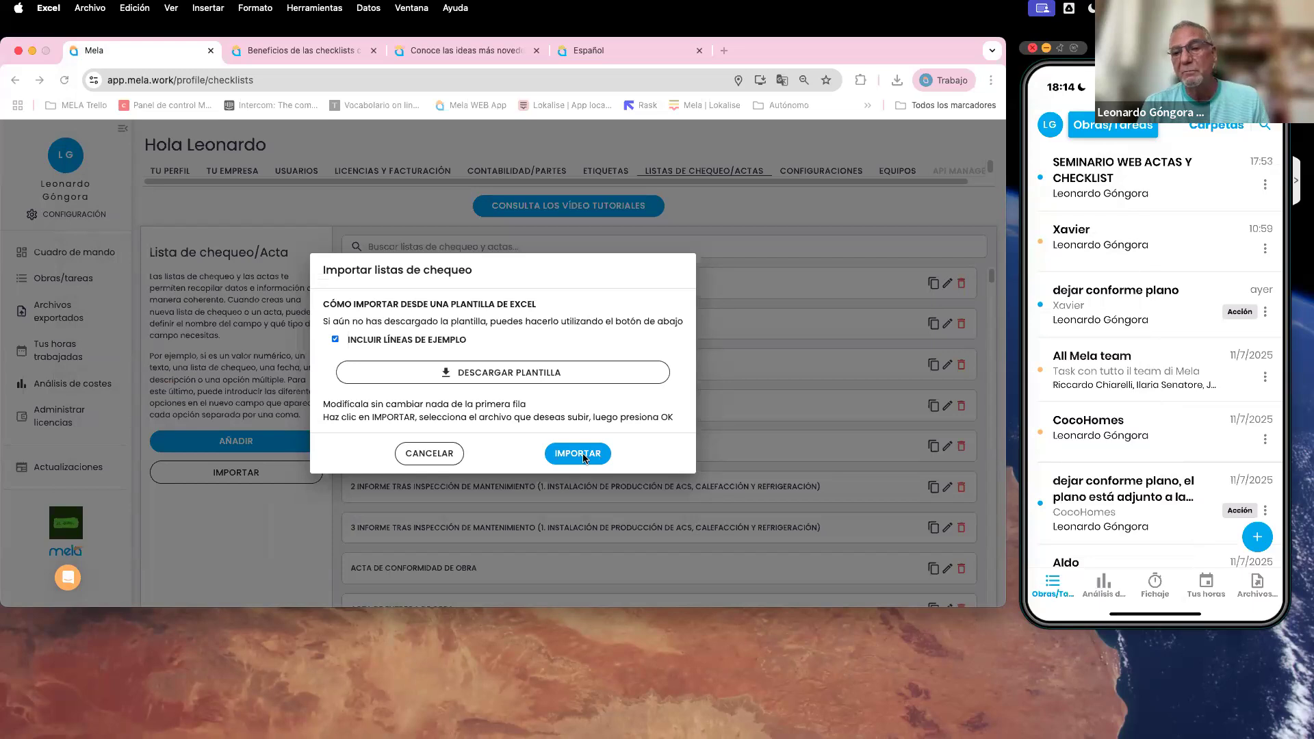
pyautogui.click(432, 454)
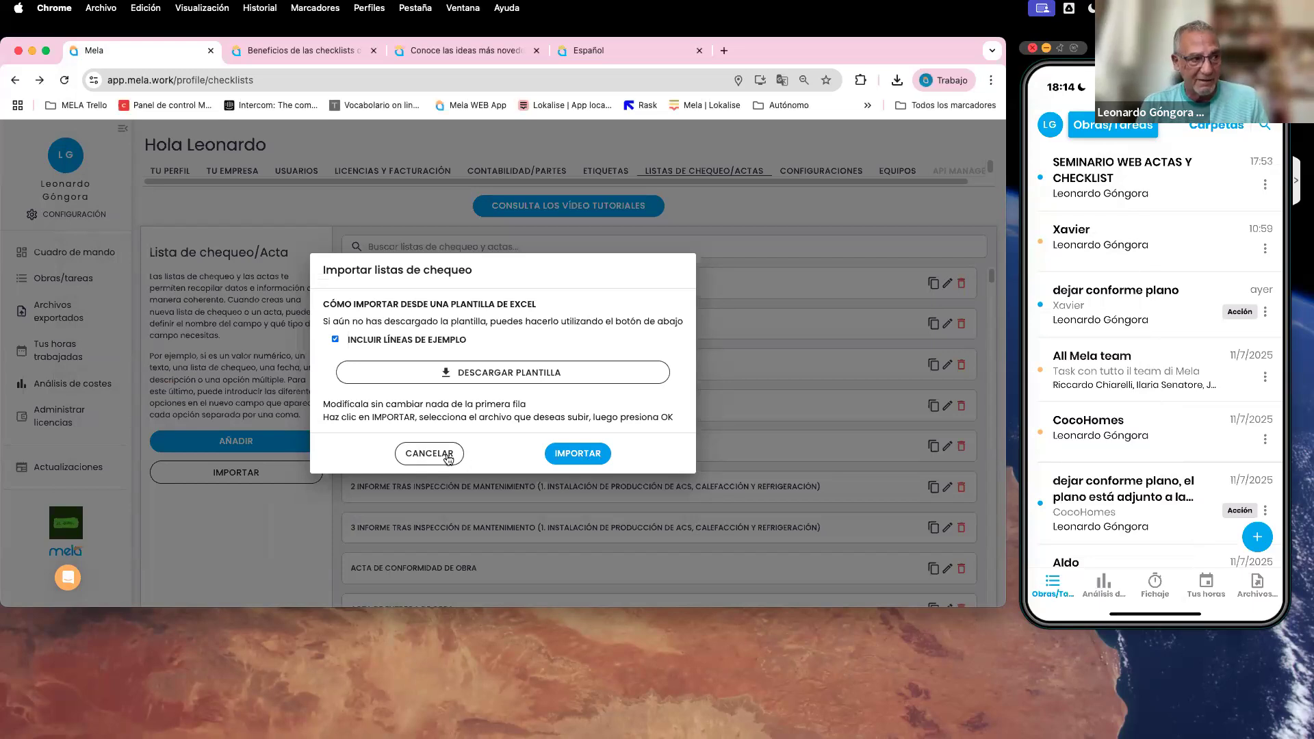
pyautogui.click(432, 454)
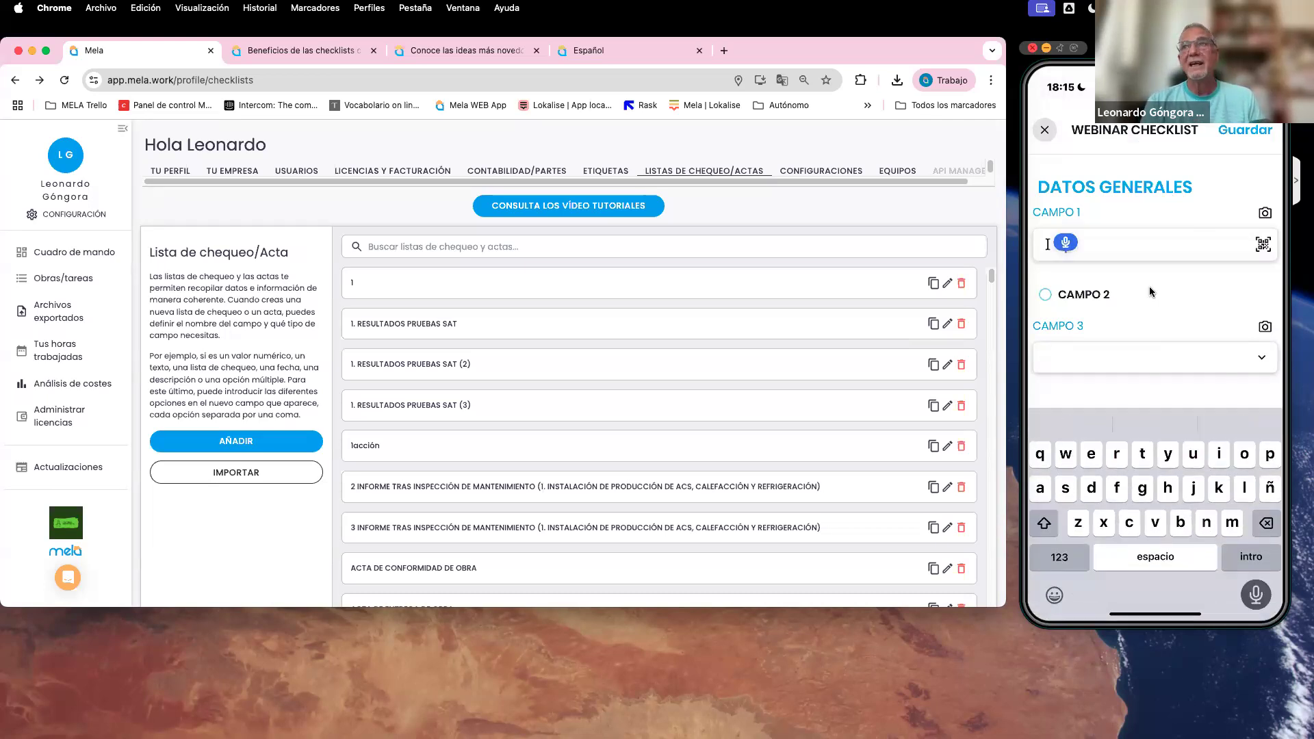
# Fill CAMPO 1 on the phone with "rehabilitación integral de las viviendas, situadas en las afueras de Granada", tick CAMPO 2 and set CAMPO 3 to NO.
pyautogui.write('Rehabilitación integral de las vi')
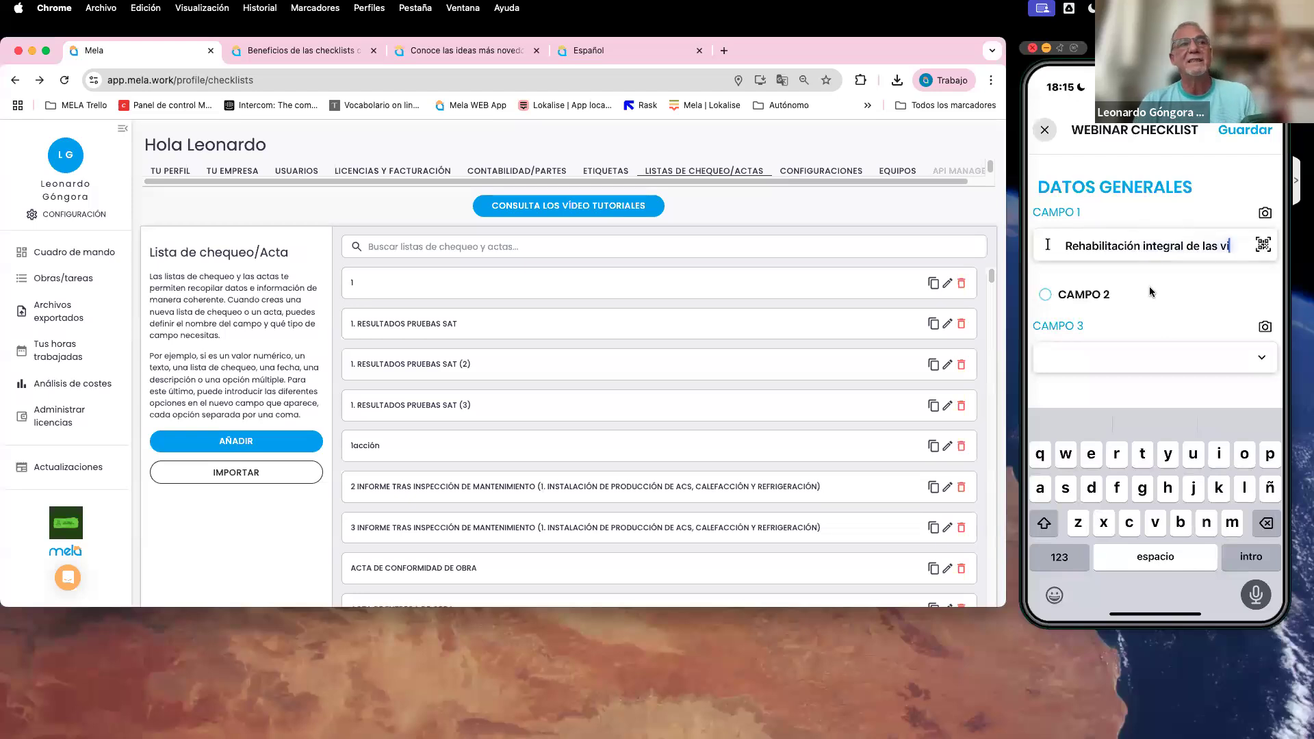
pyautogui.write('viendas situadas en las afueras de Granada')
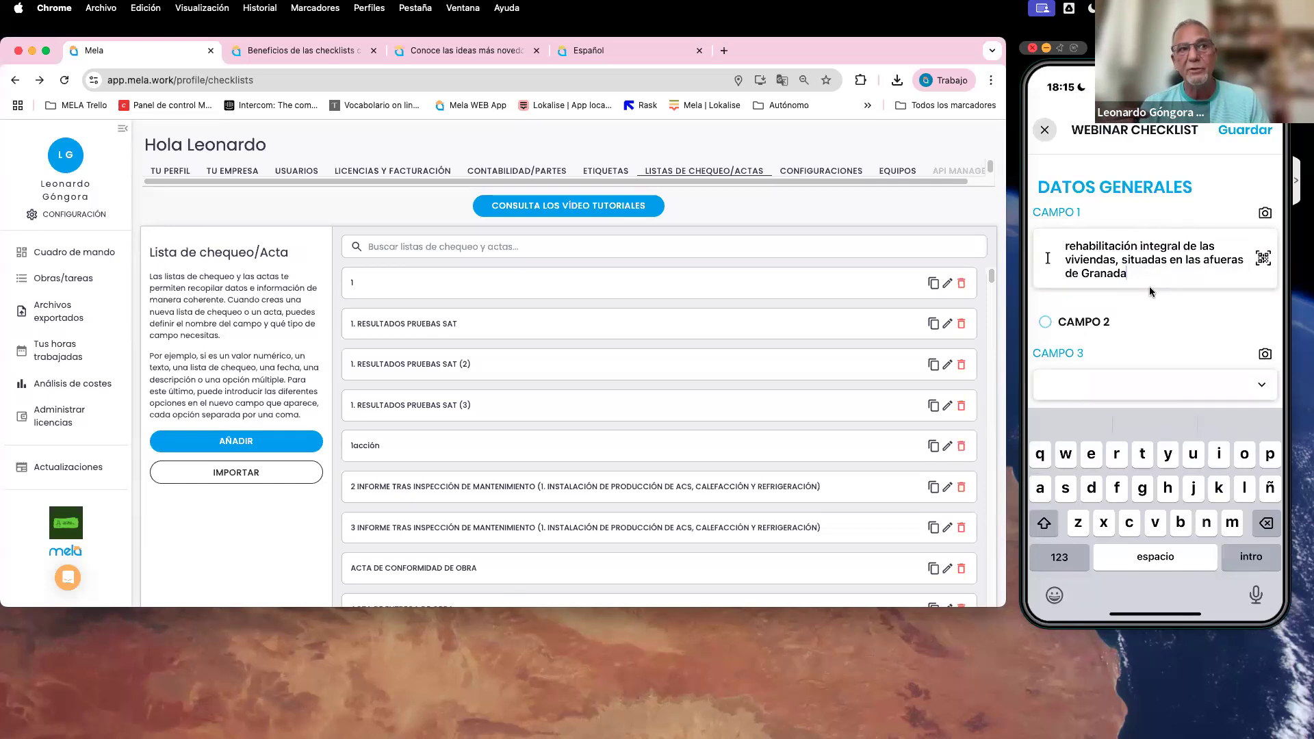
pyautogui.click(1138, 247)
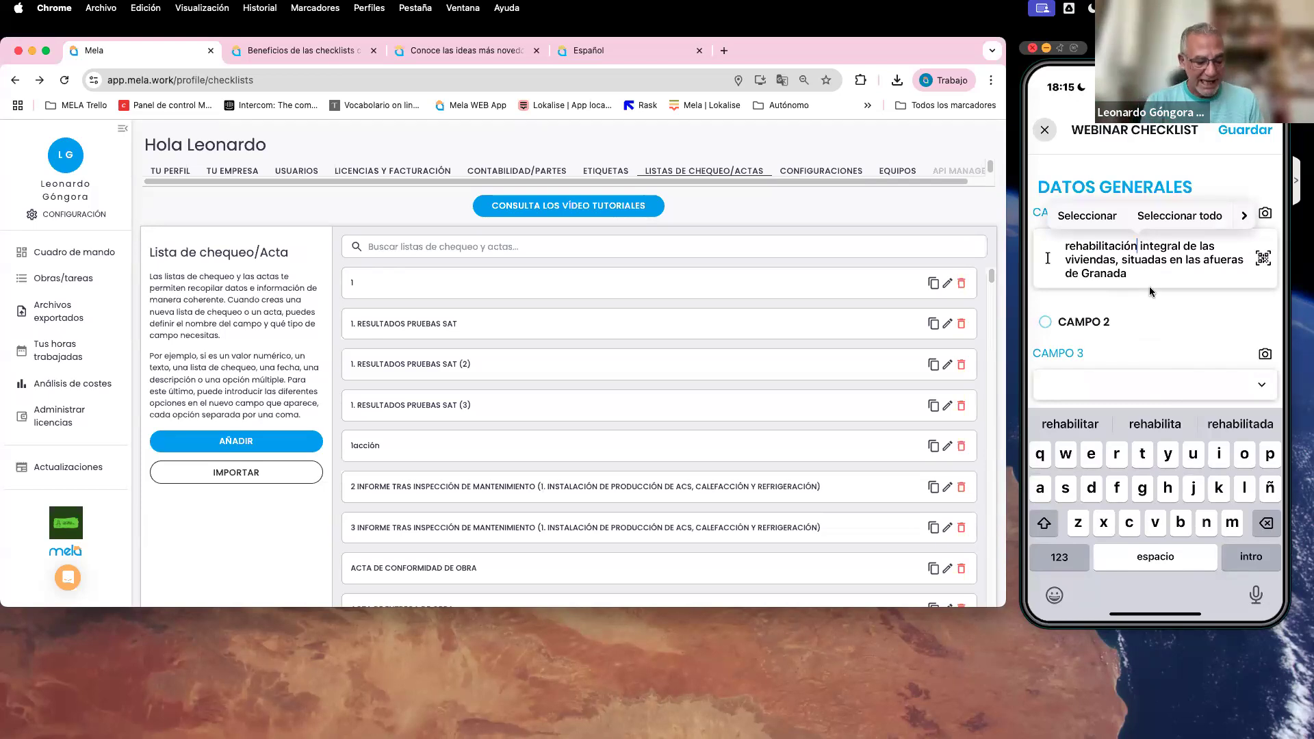
pyautogui.scroll(-1, 1150, 292)
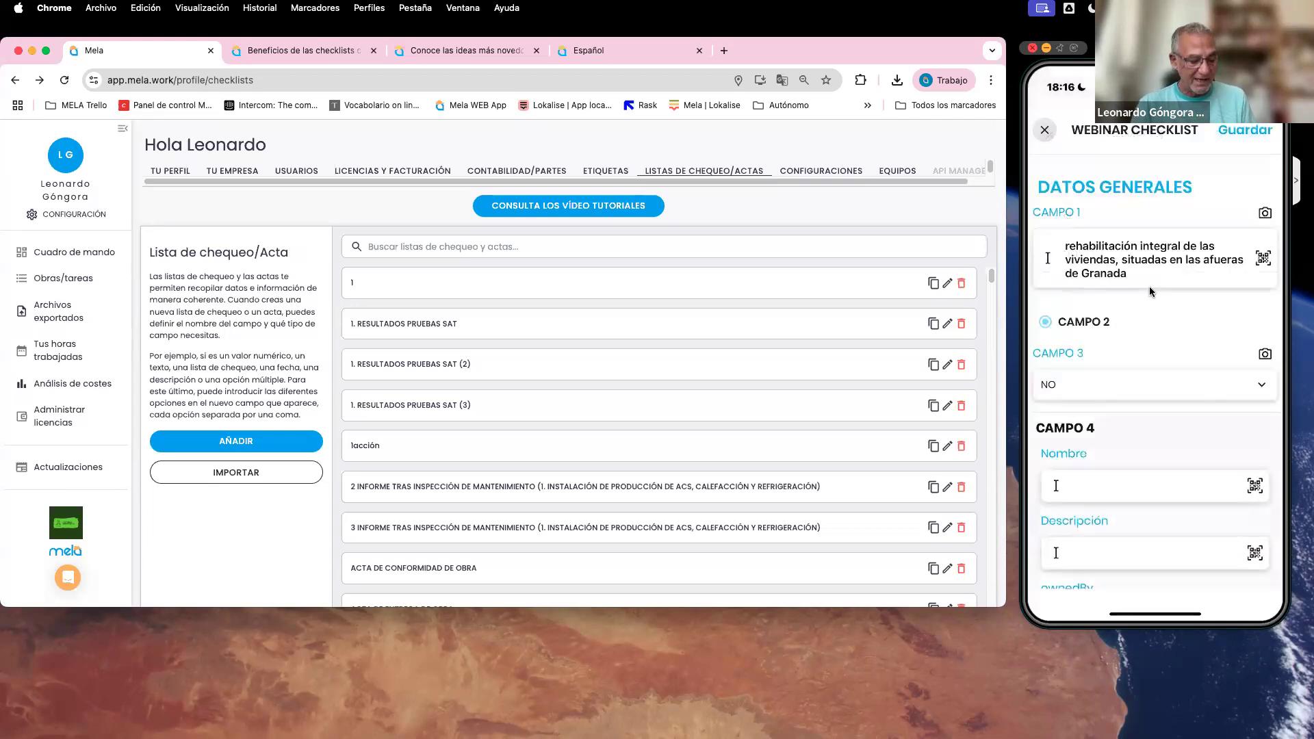
# Complete the CAMPO 4 action with the name "conforme plano" and due date 23/07/25, and save the WEBINAR CHECKLIST.
pyautogui.scroll(-5, 1150, 291)
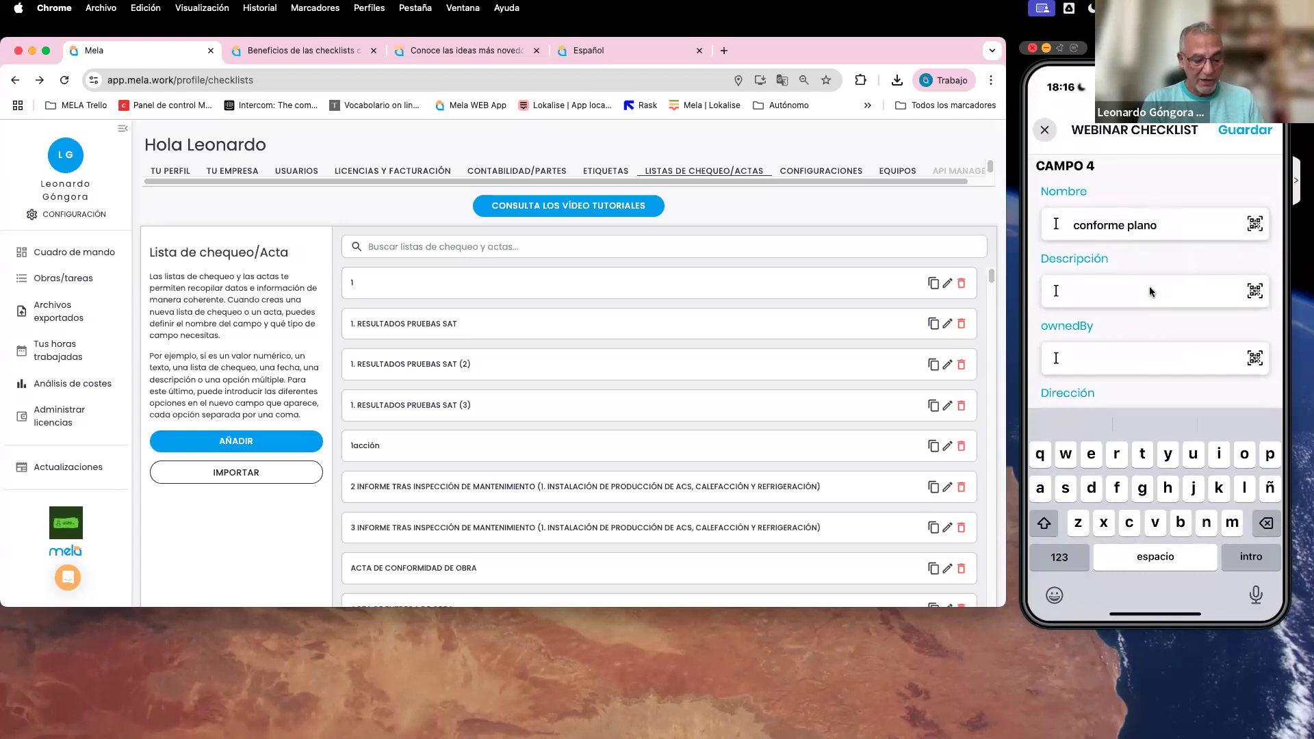
pyautogui.scroll(-1, 1150, 292)
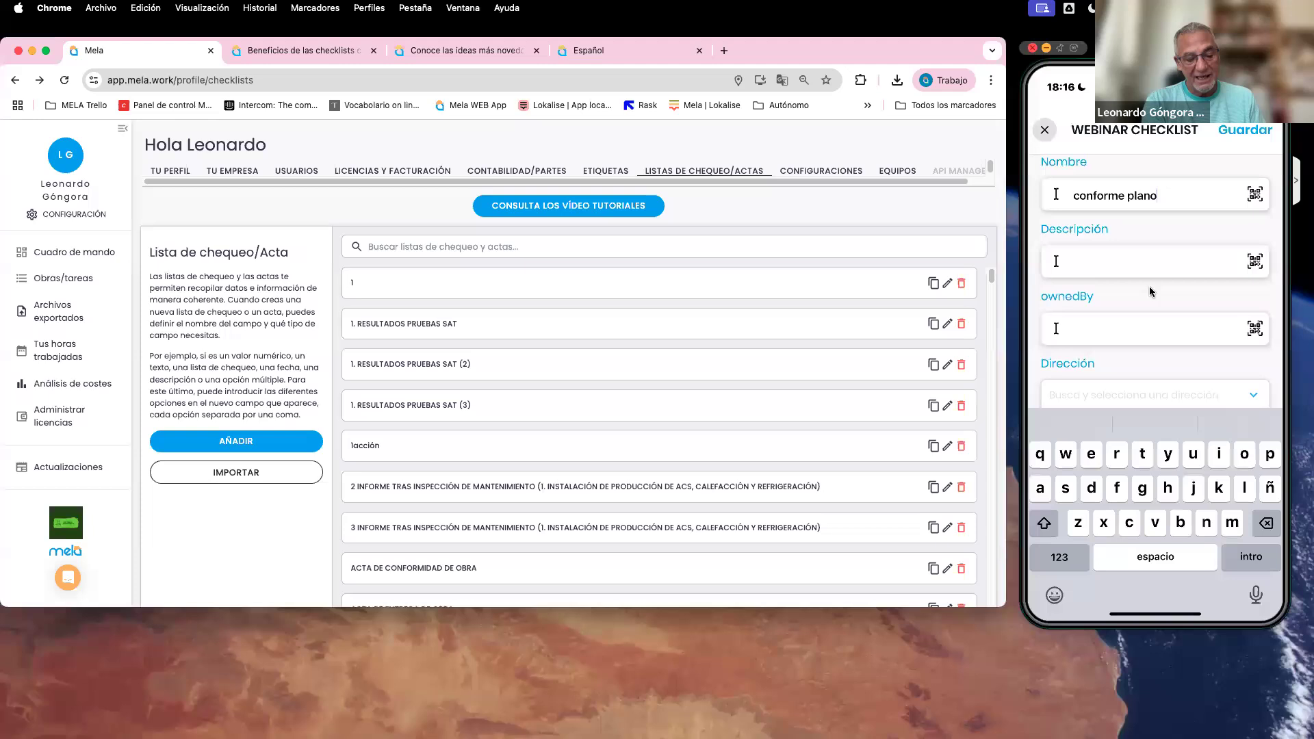
pyautogui.scroll(-5, 1151, 292)
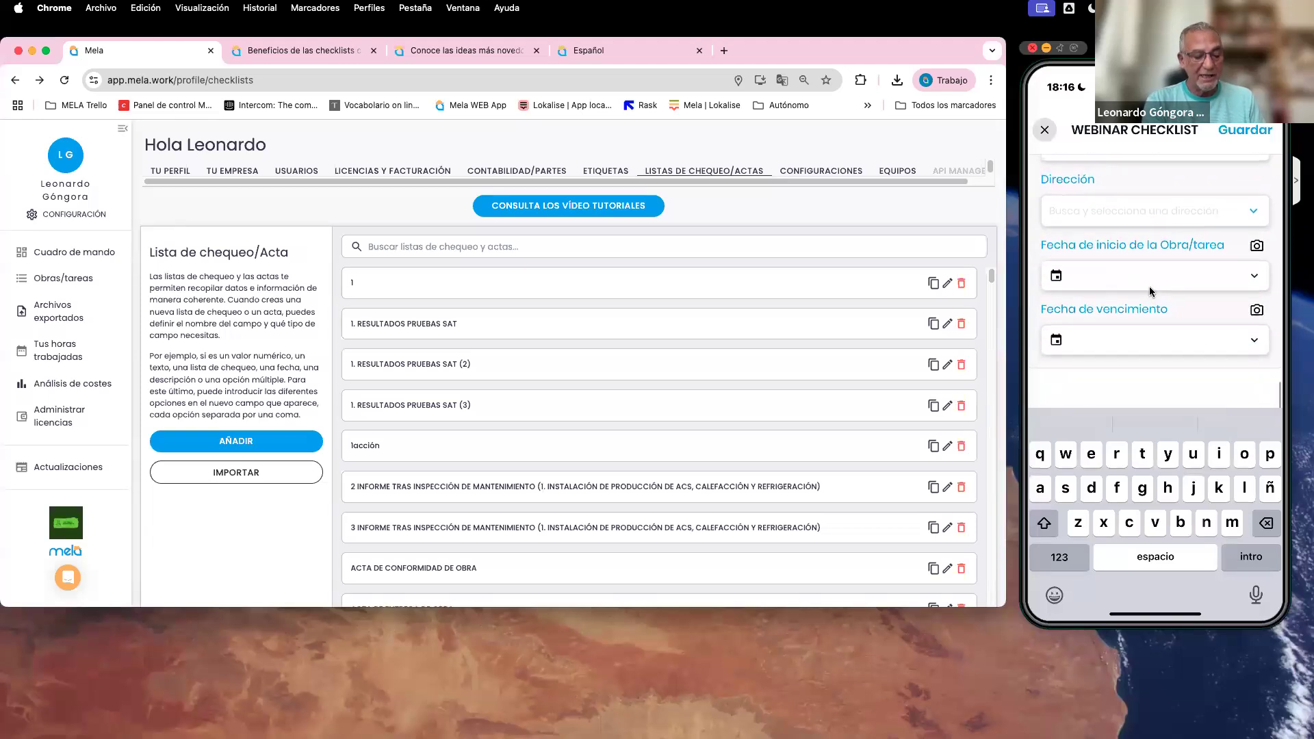
pyautogui.scroll(6, 1150, 291)
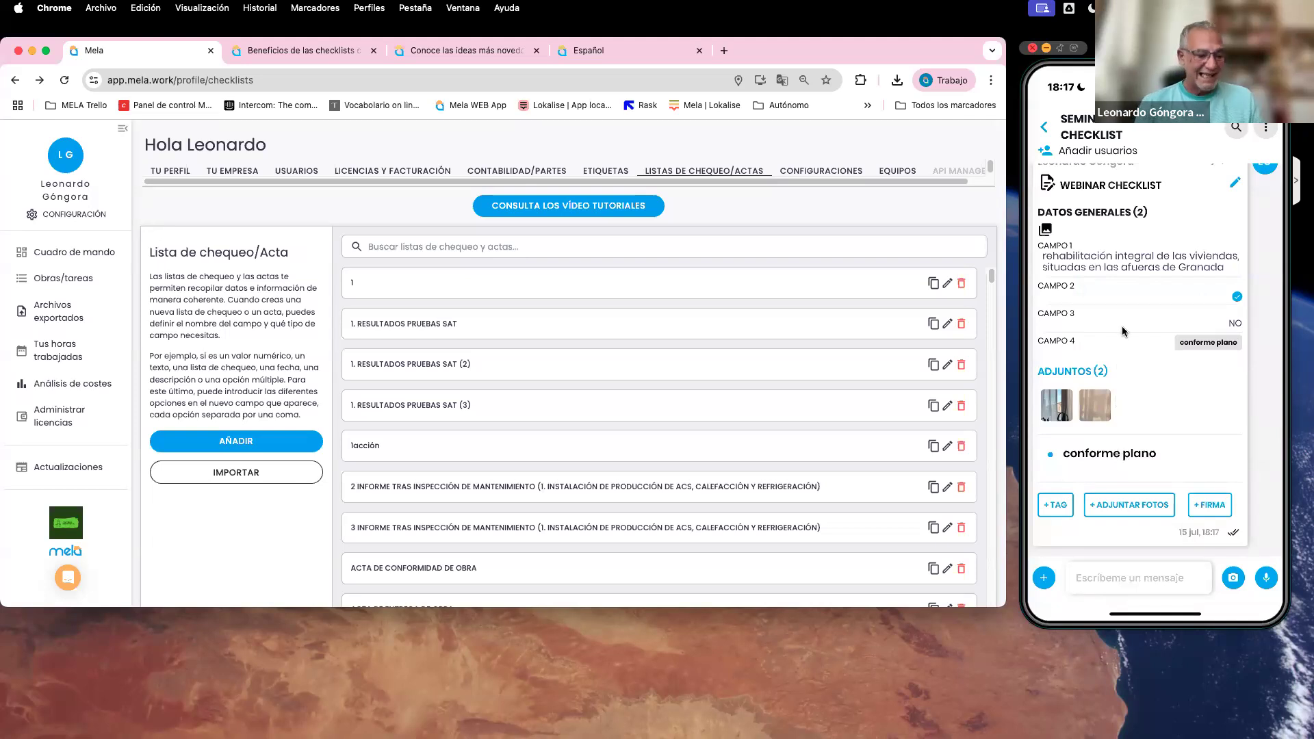
# Export the task's checklist as a PDF from the phone and open the exported checklist_SEMINARIO_WEB_ACTAS_Y_CHECKLIST file.
pyautogui.scroll(2, 1123, 331)
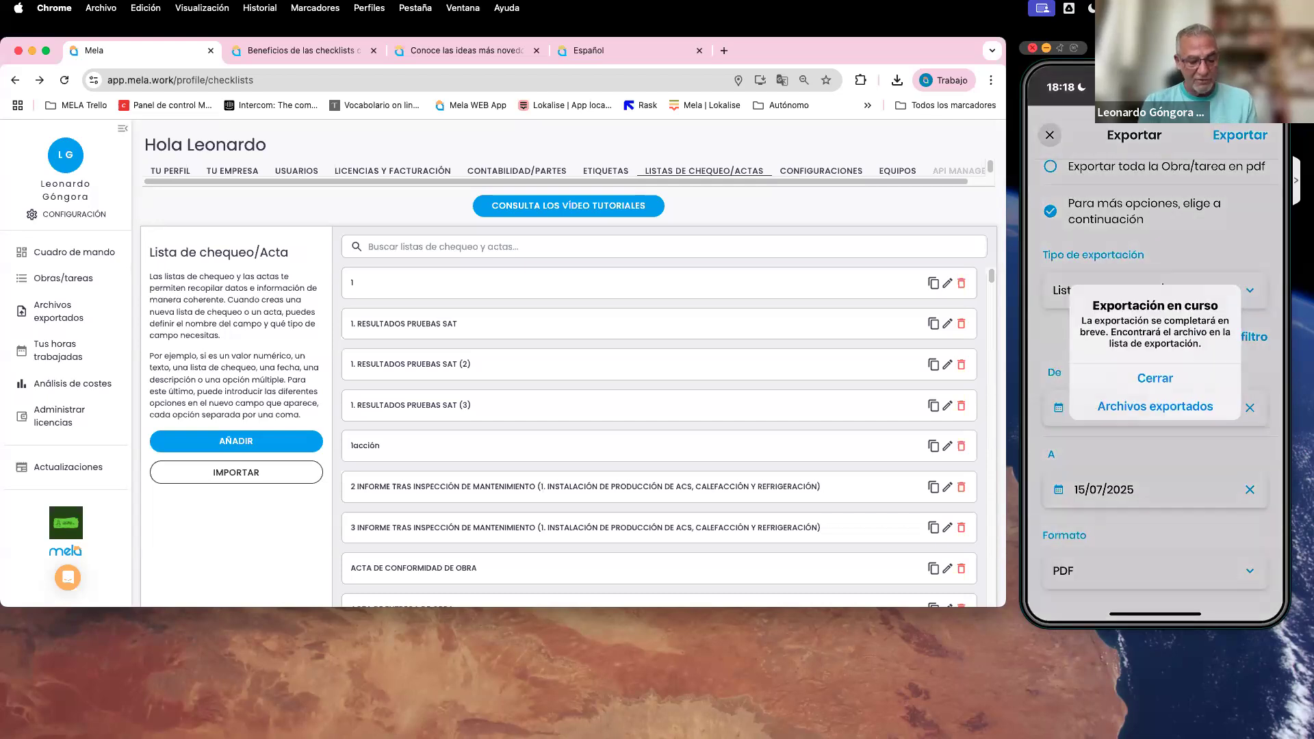
pyautogui.click(1156, 406)
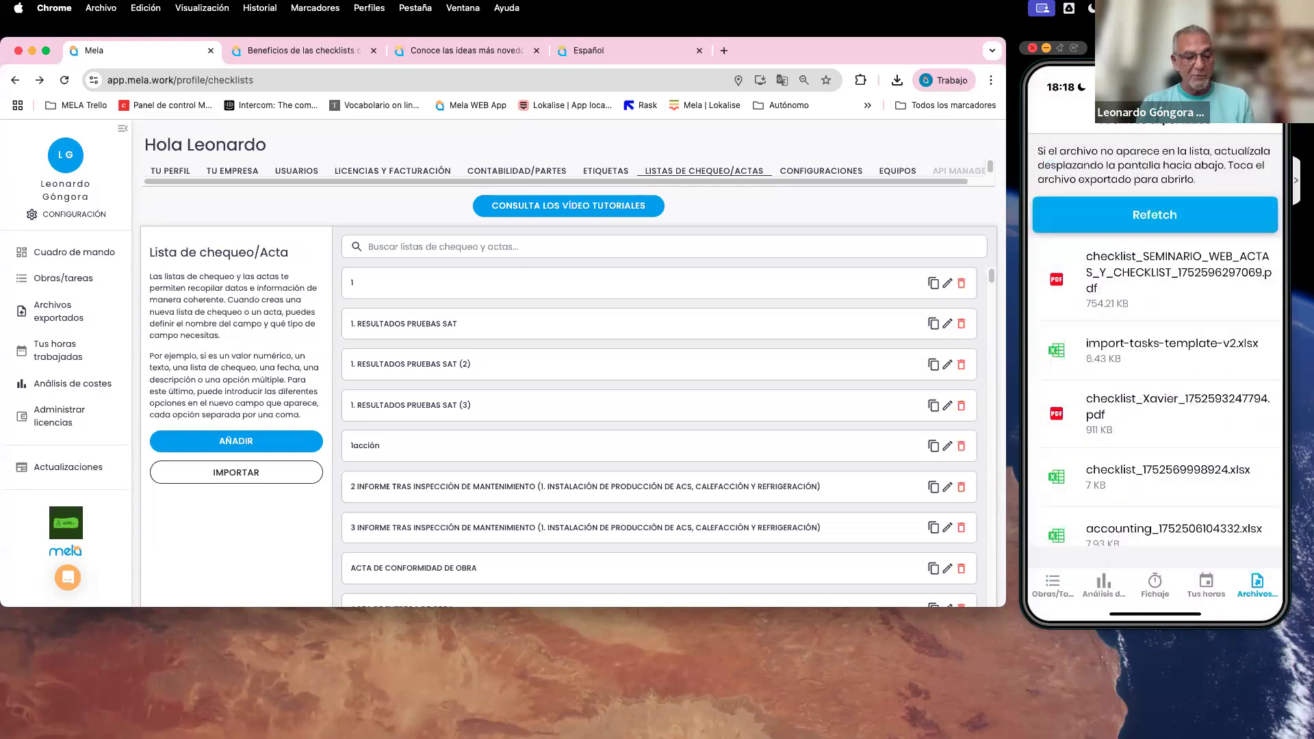
pyautogui.click(1178, 280)
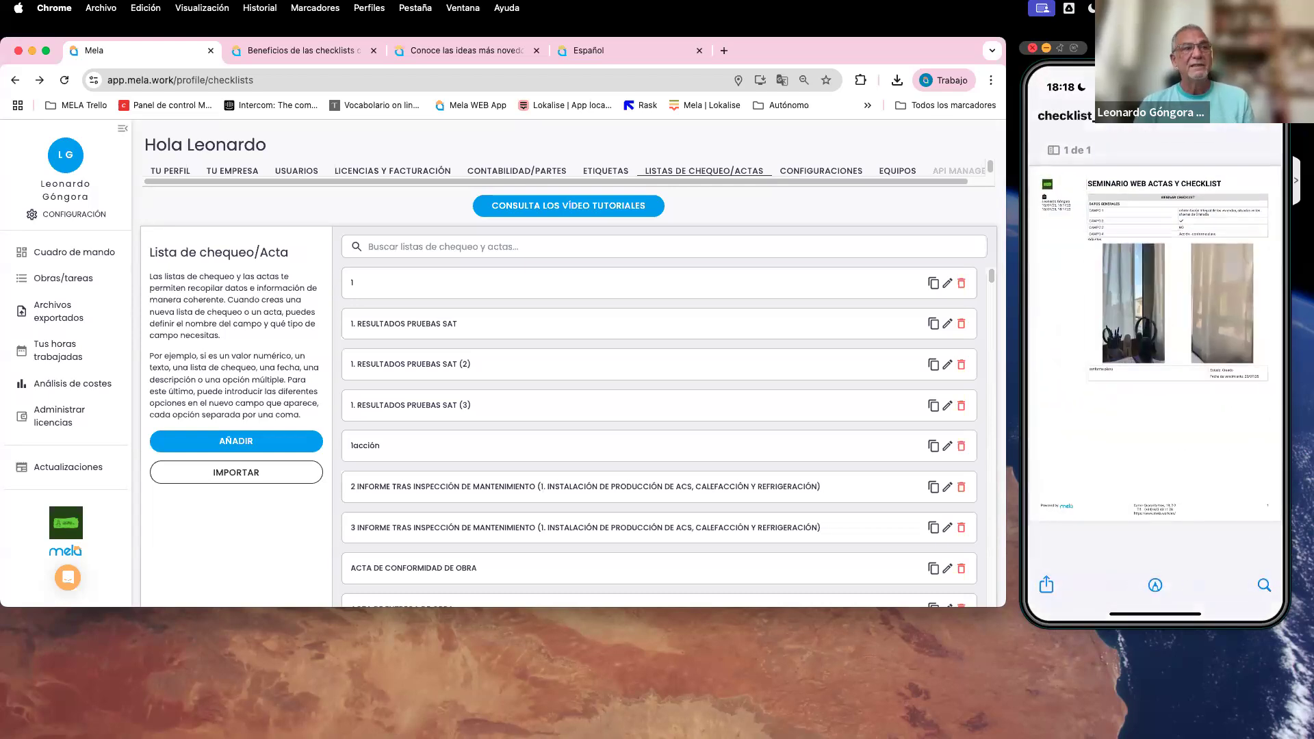
pyautogui.scroll(3, 1156, 308)
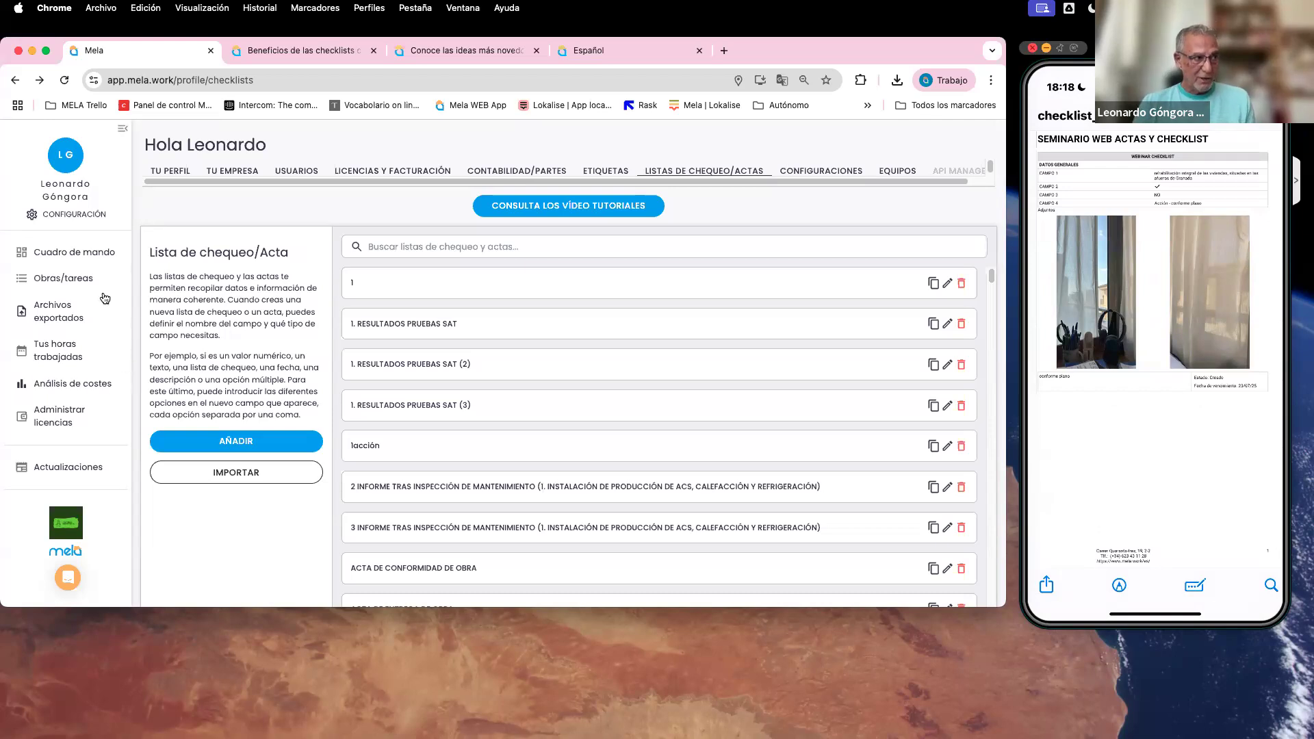
# Select the WEBINAR CHECKLIST entry in the SEMINARIO WEB ACTAS Y CHECKLIST task on the web app and export it.
pyautogui.click(91, 286)
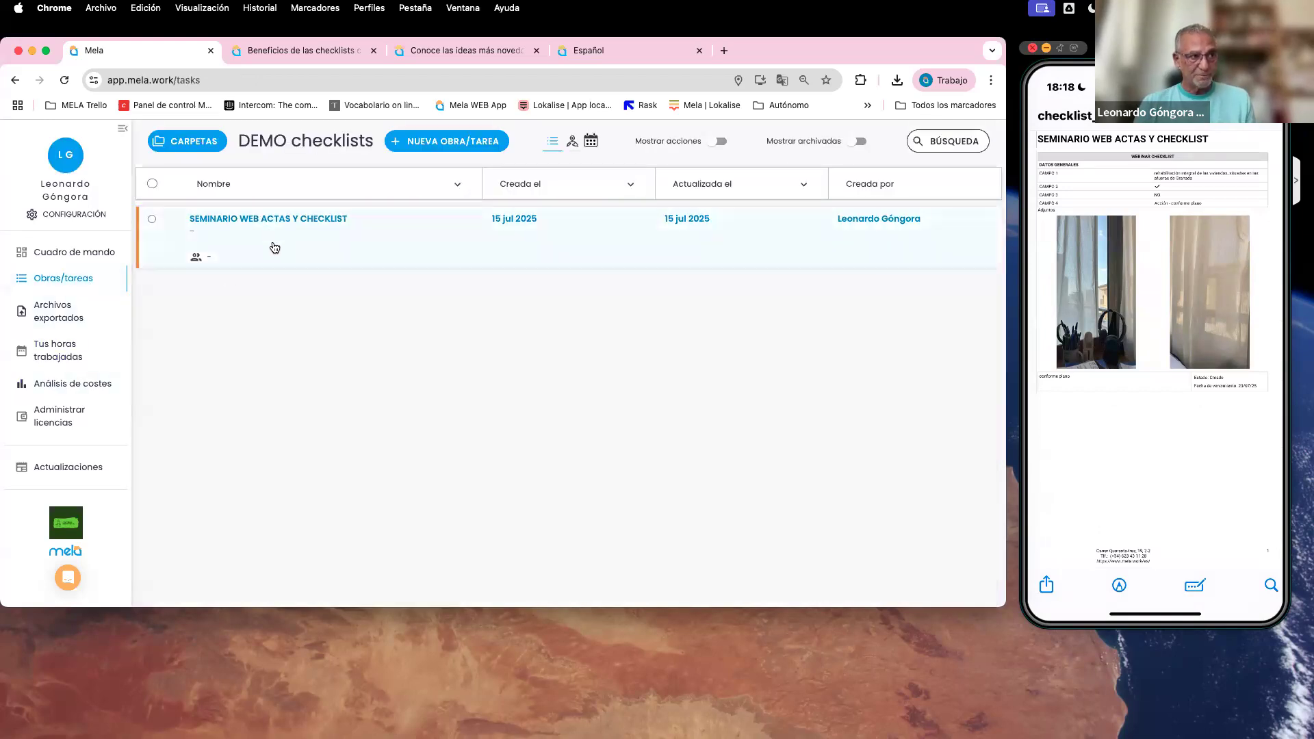
pyautogui.click(273, 245)
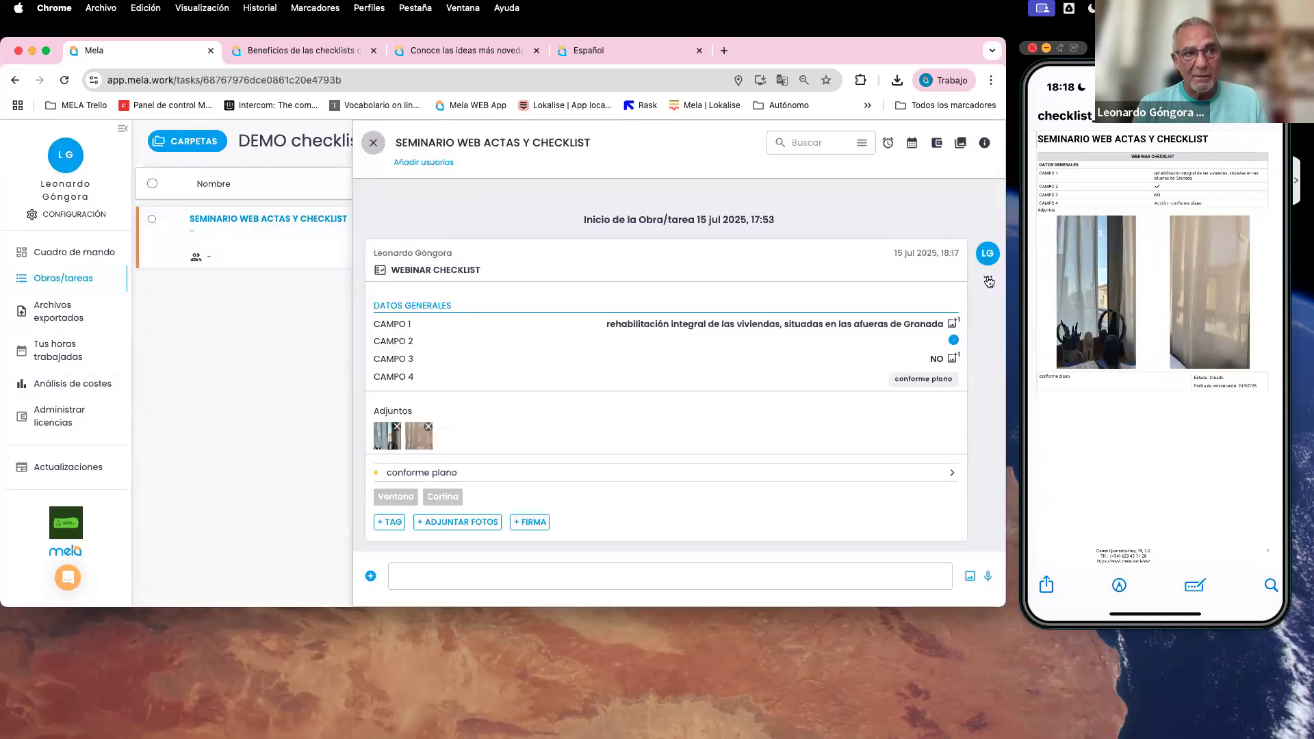
pyautogui.click(989, 282)
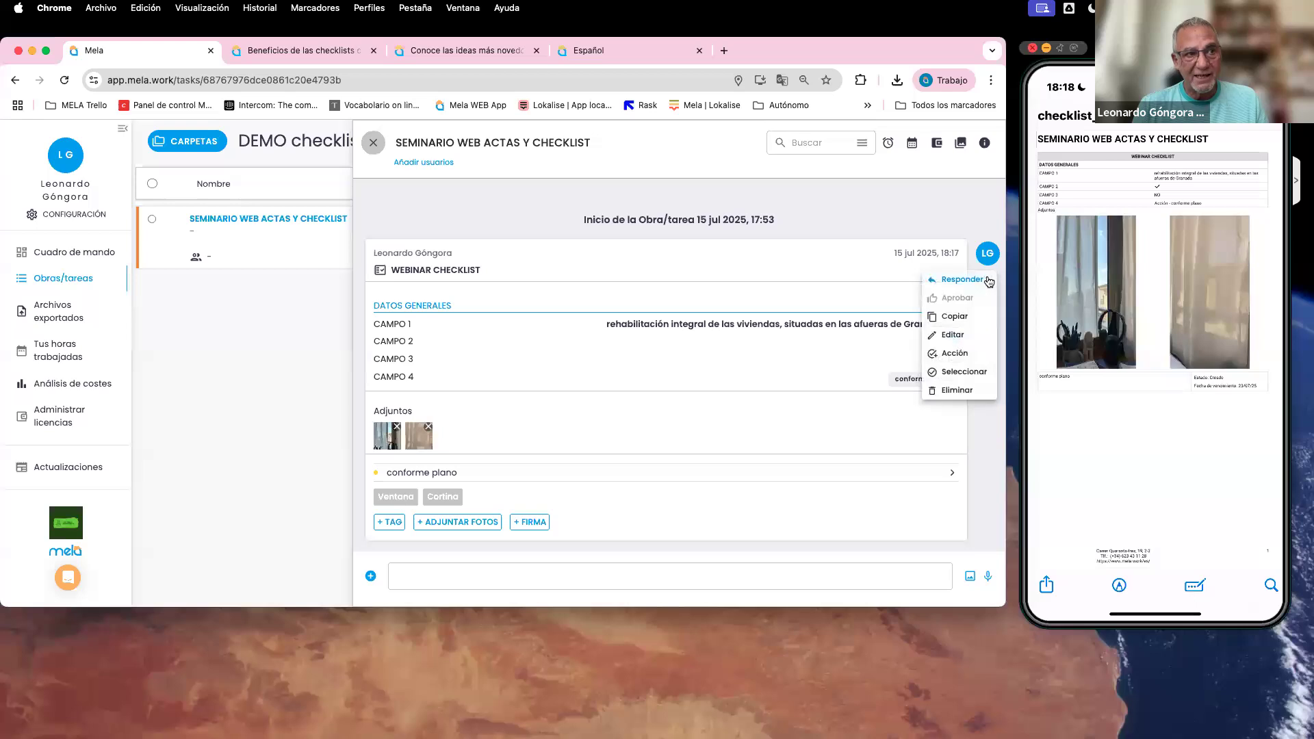
pyautogui.click(935, 374)
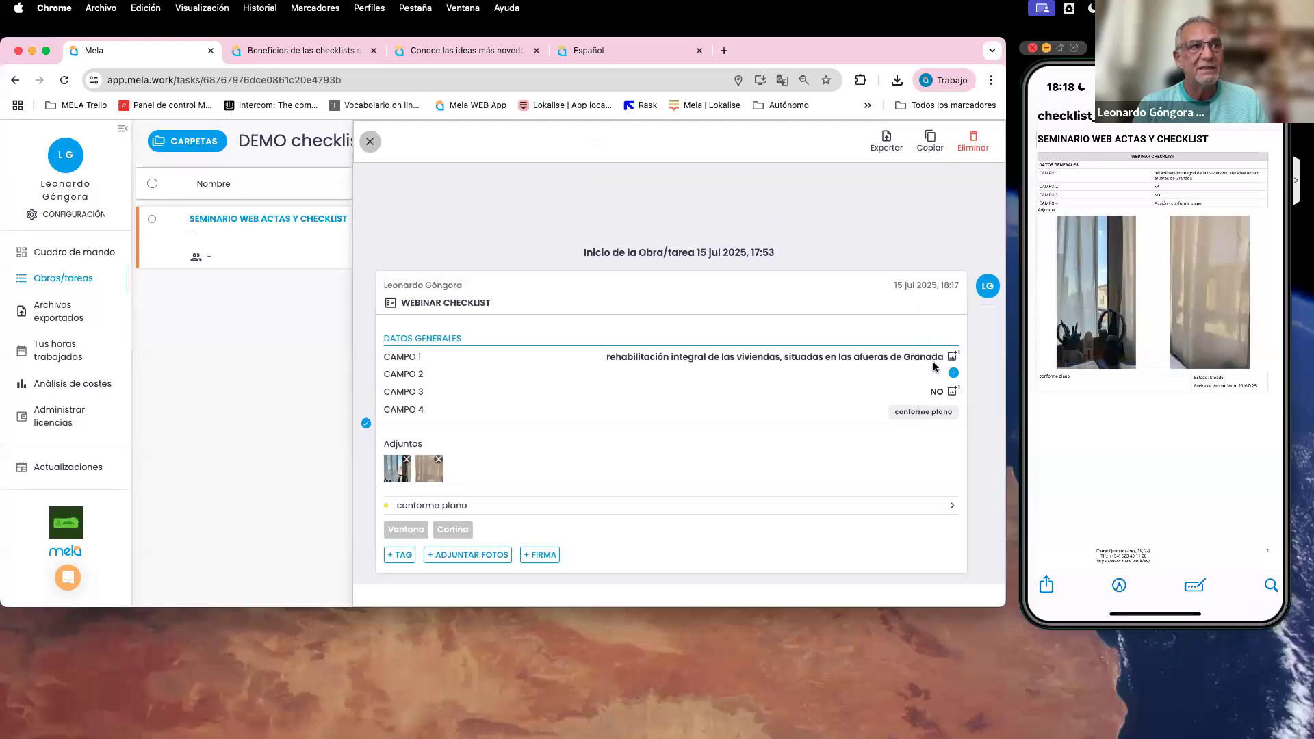
pyautogui.click(886, 139)
pyautogui.click(946, 142)
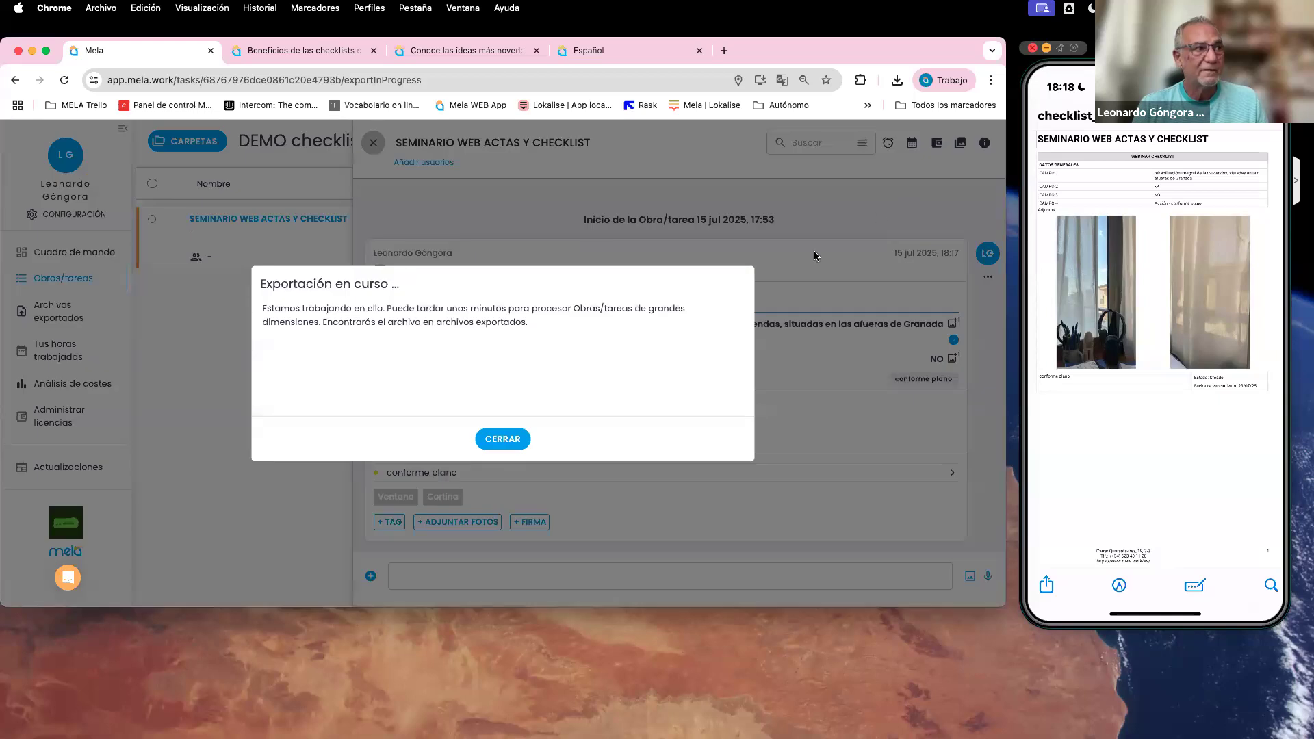
# Open the exported task PDF and examine its checklist values, attached photos and action details at a larger size.
pyautogui.click(436, 340)
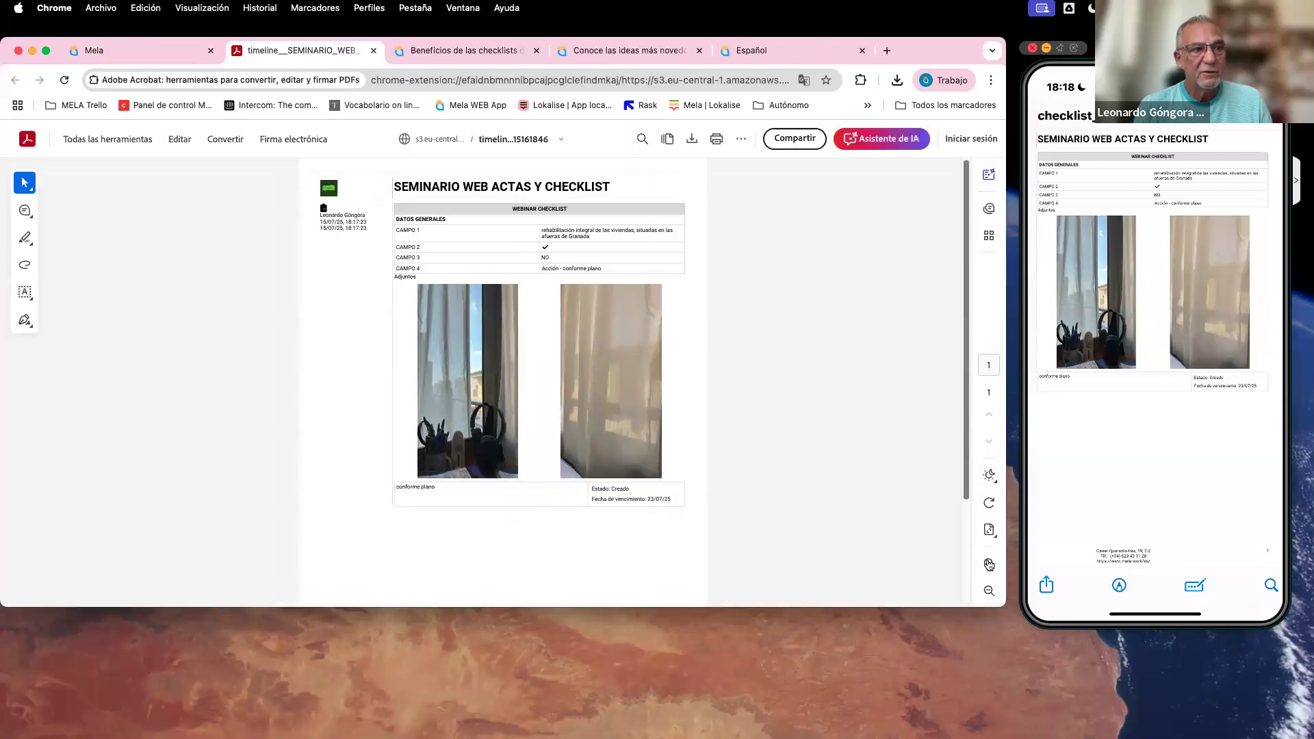
pyautogui.click(990, 564)
pyautogui.click(989, 564)
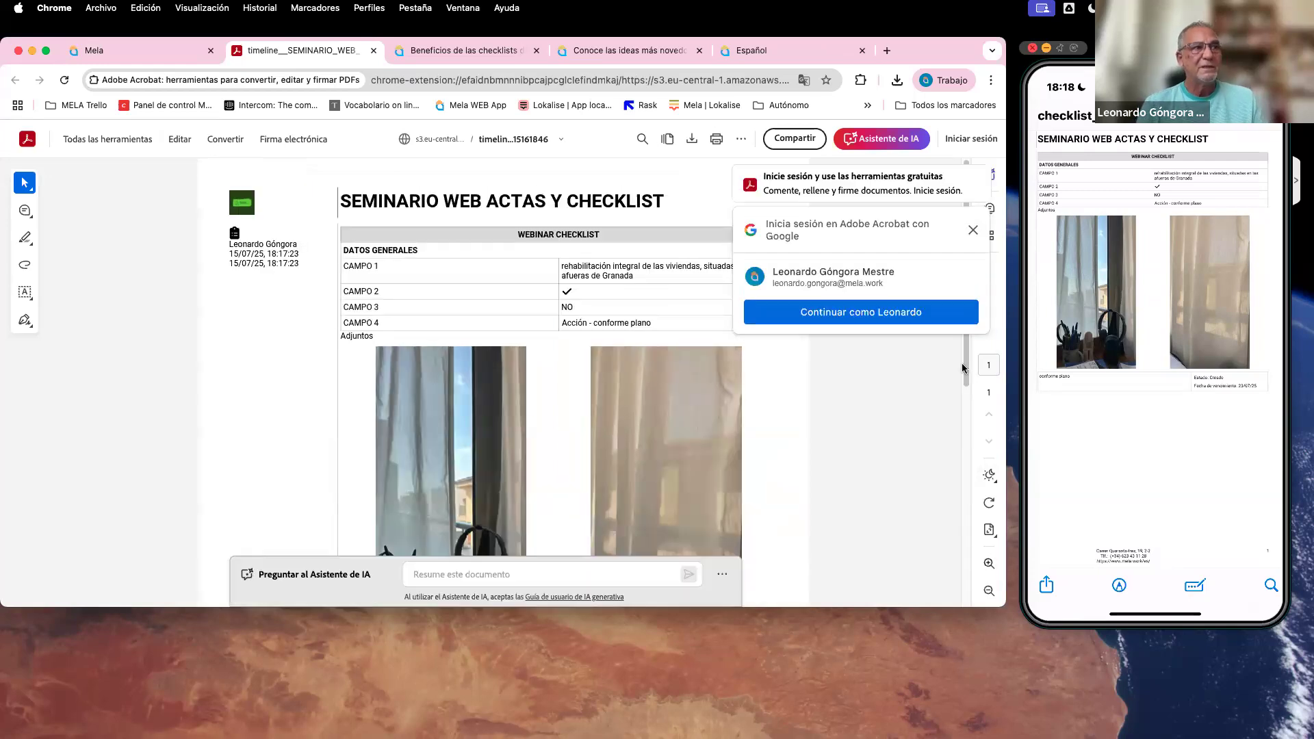
pyautogui.click(973, 230)
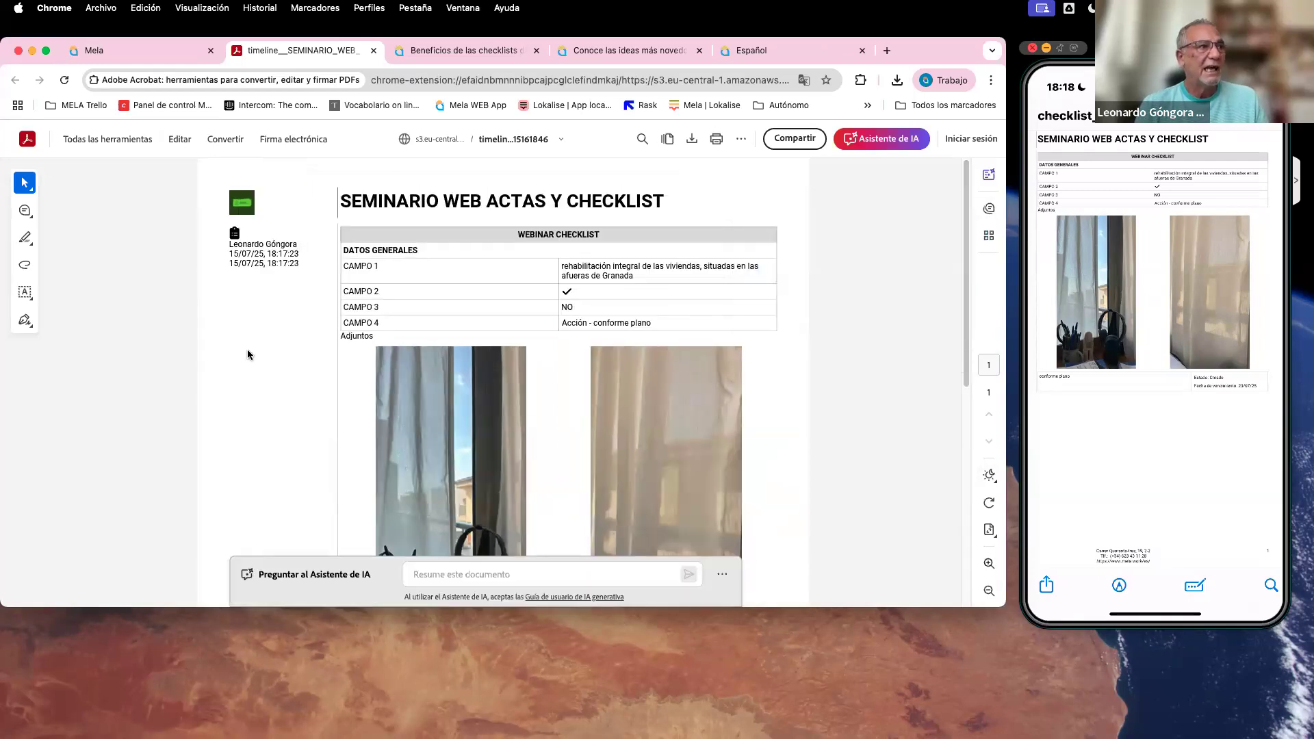
pyautogui.scroll(-5, 265, 366)
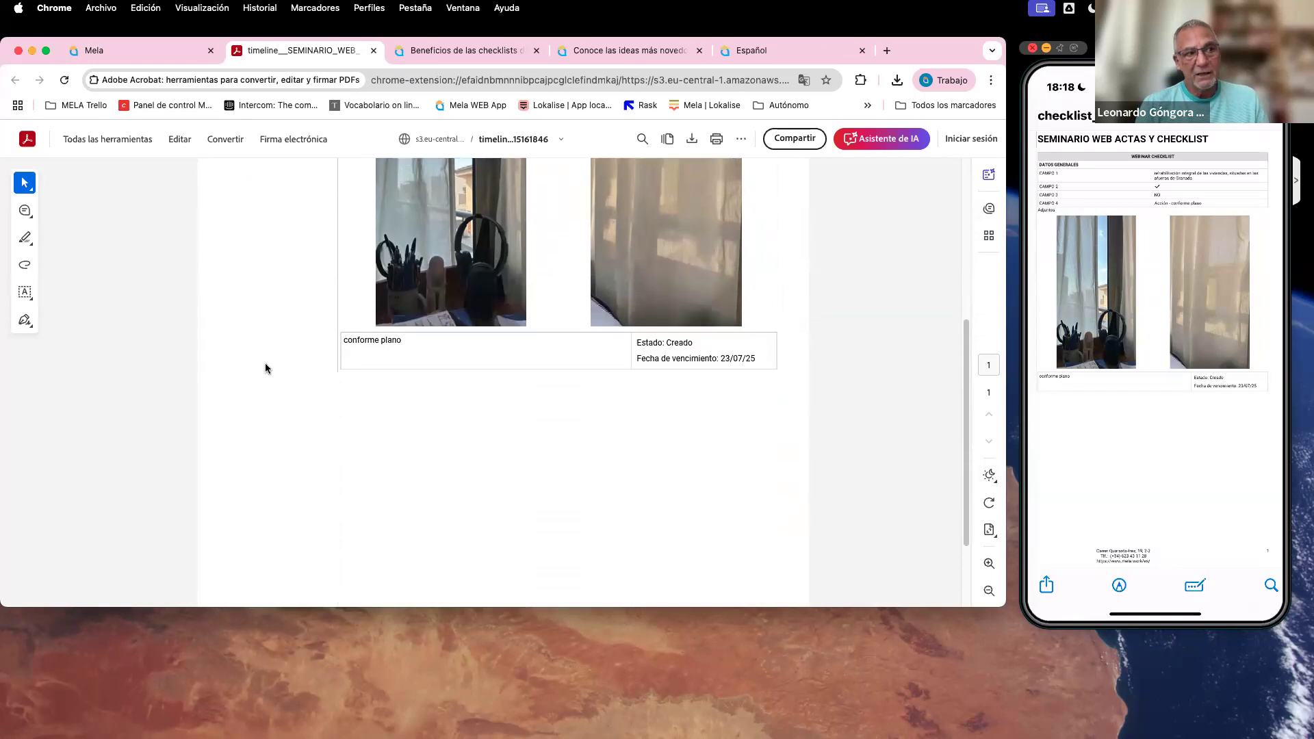
pyautogui.scroll(4, 265, 368)
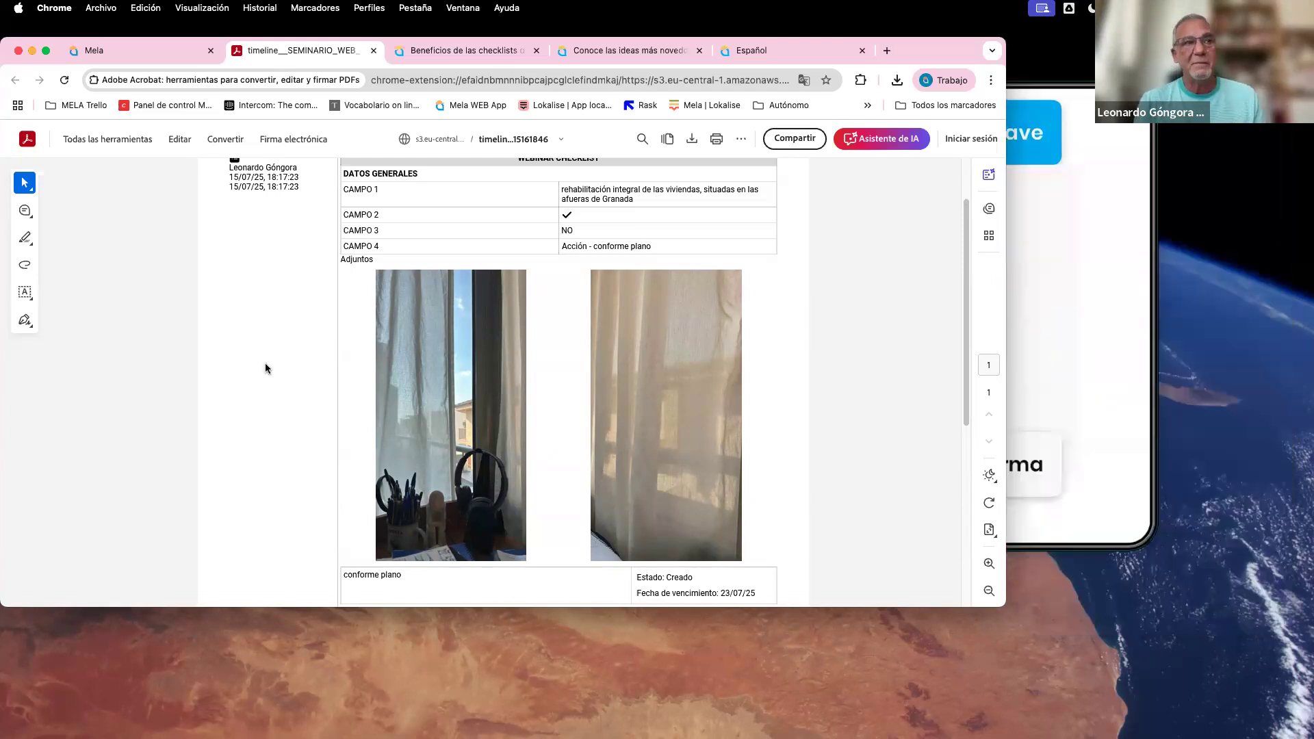
# Sign the checklist on the phone as the account owner and close the completed export dialog in the web app.
pyautogui.click(1098, 240)
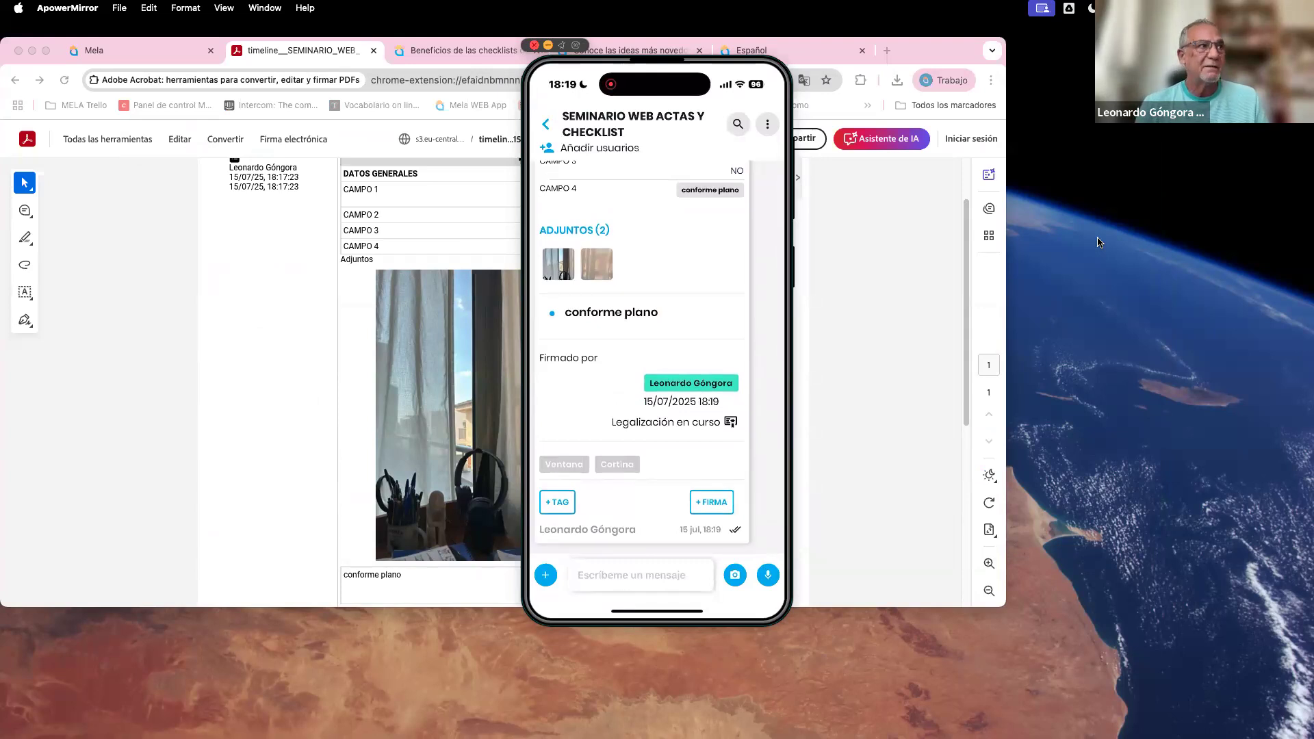
pyautogui.click(96, 54)
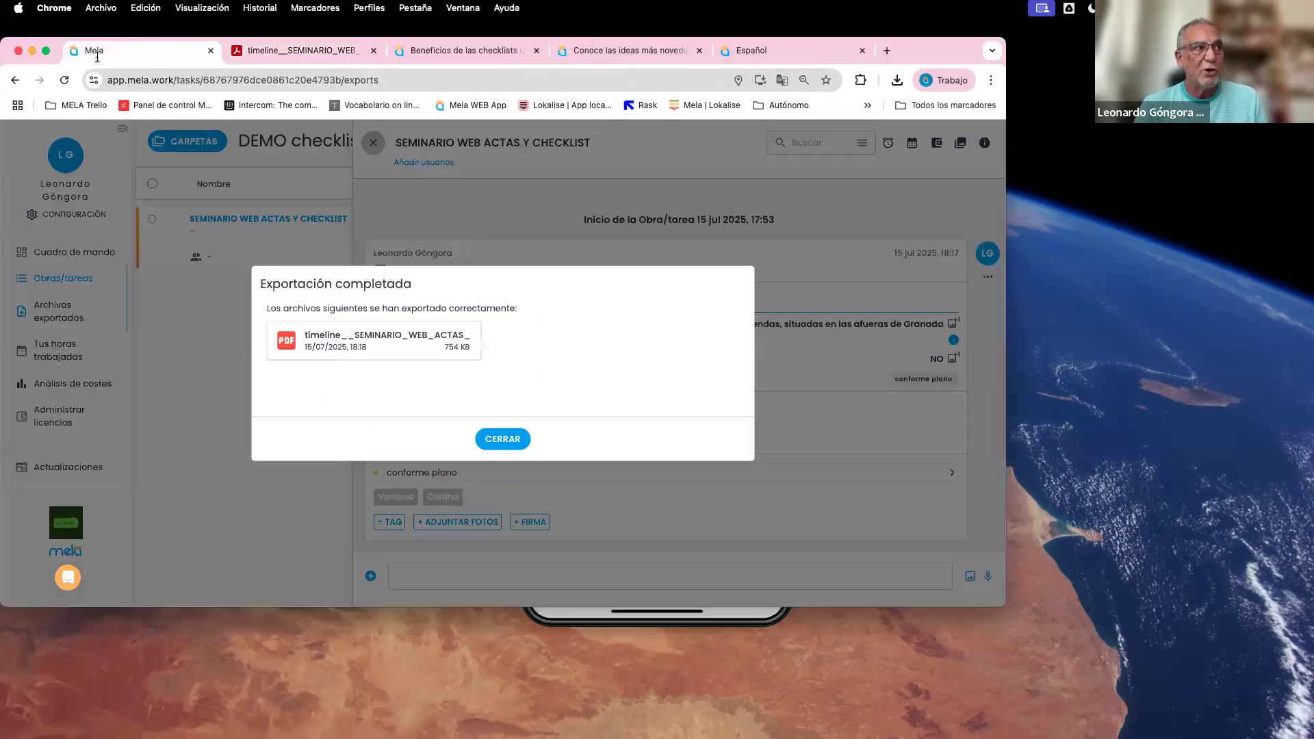
pyautogui.click(514, 439)
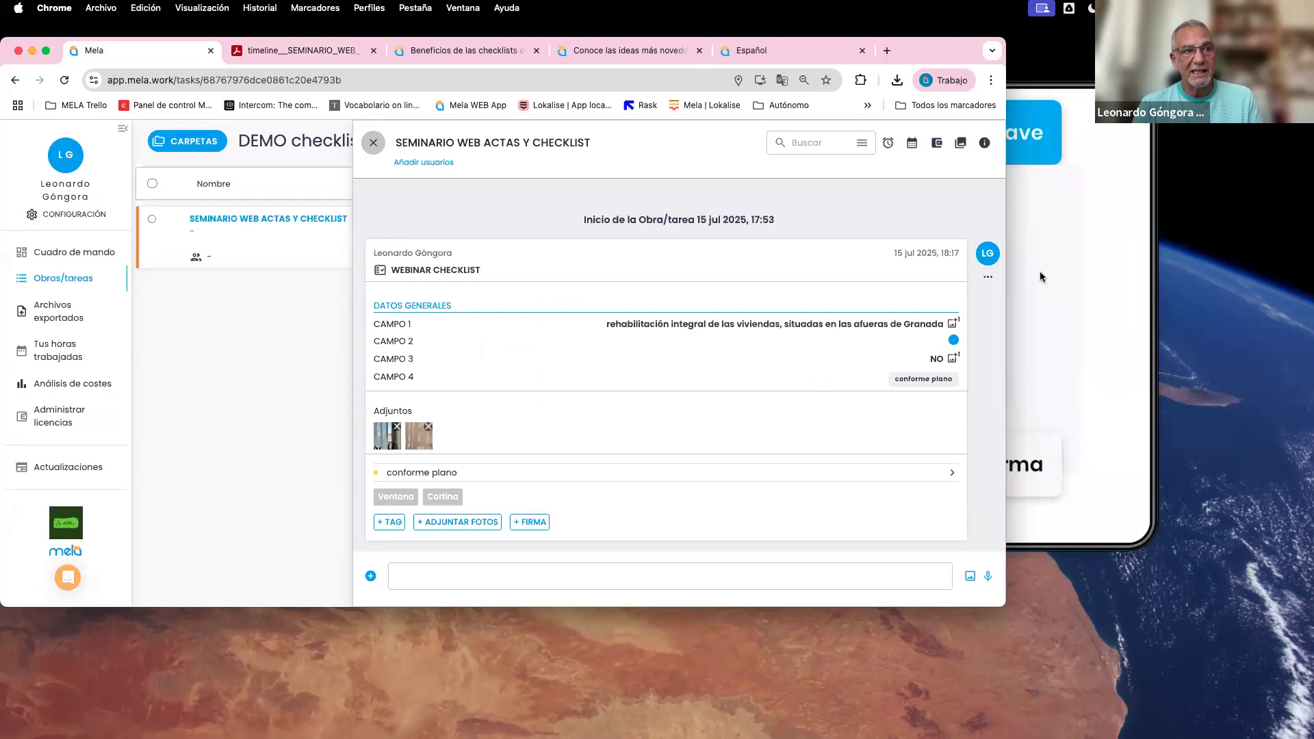
# Add a second signature to the checklist under the name "cliente" and move the mirrored phone beside the browser.
pyautogui.click(1040, 274)
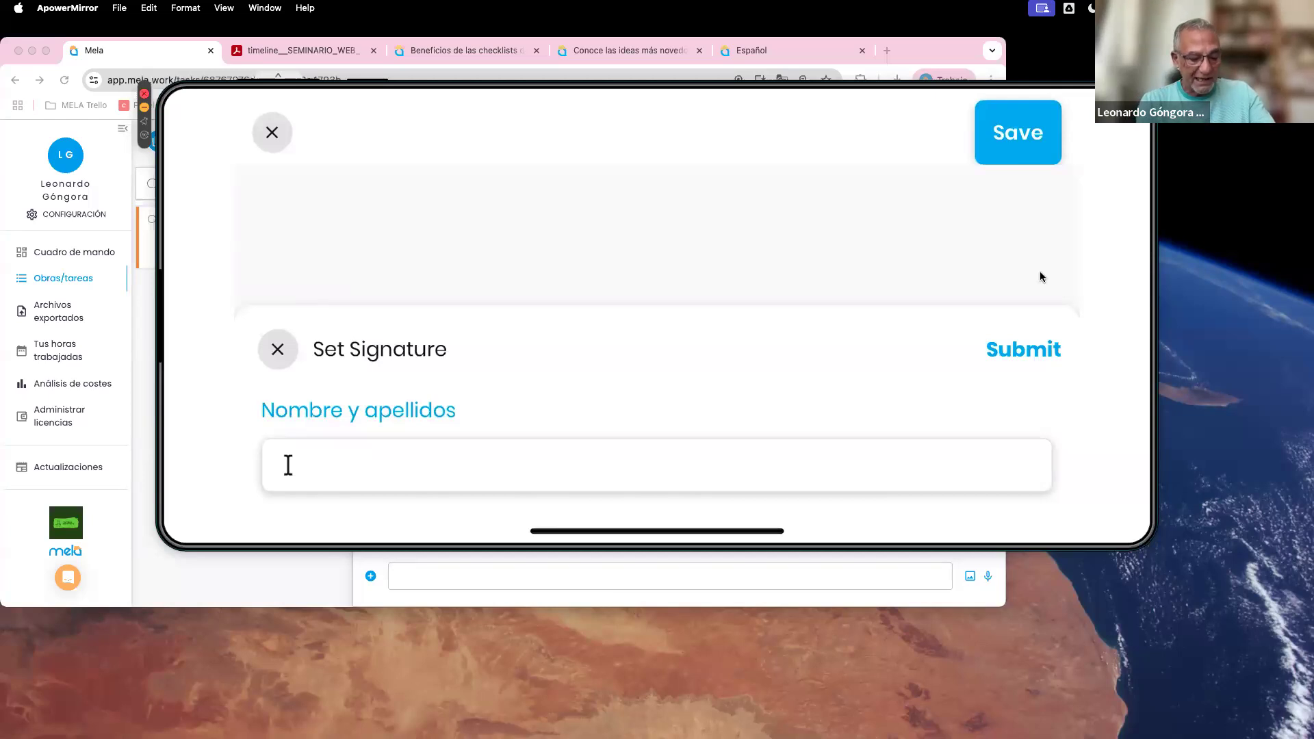
pyautogui.write('cl')
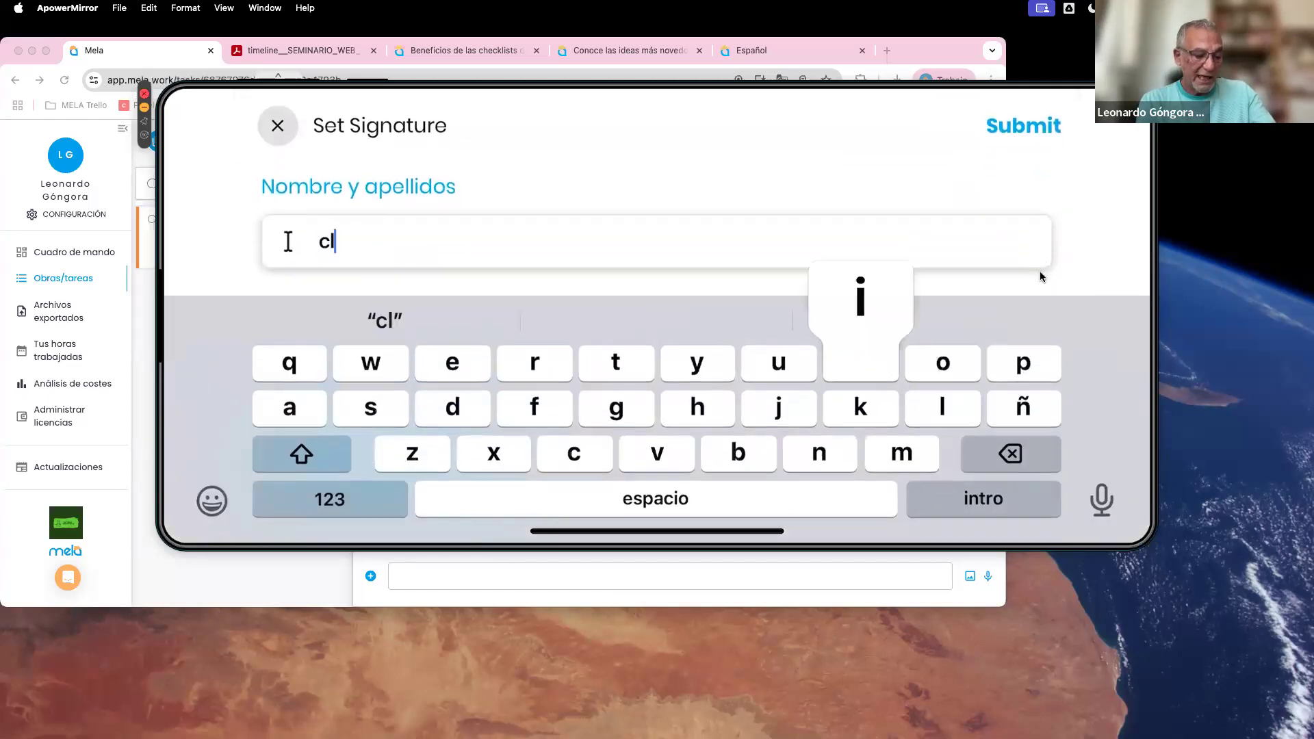
pyautogui.write('iente')
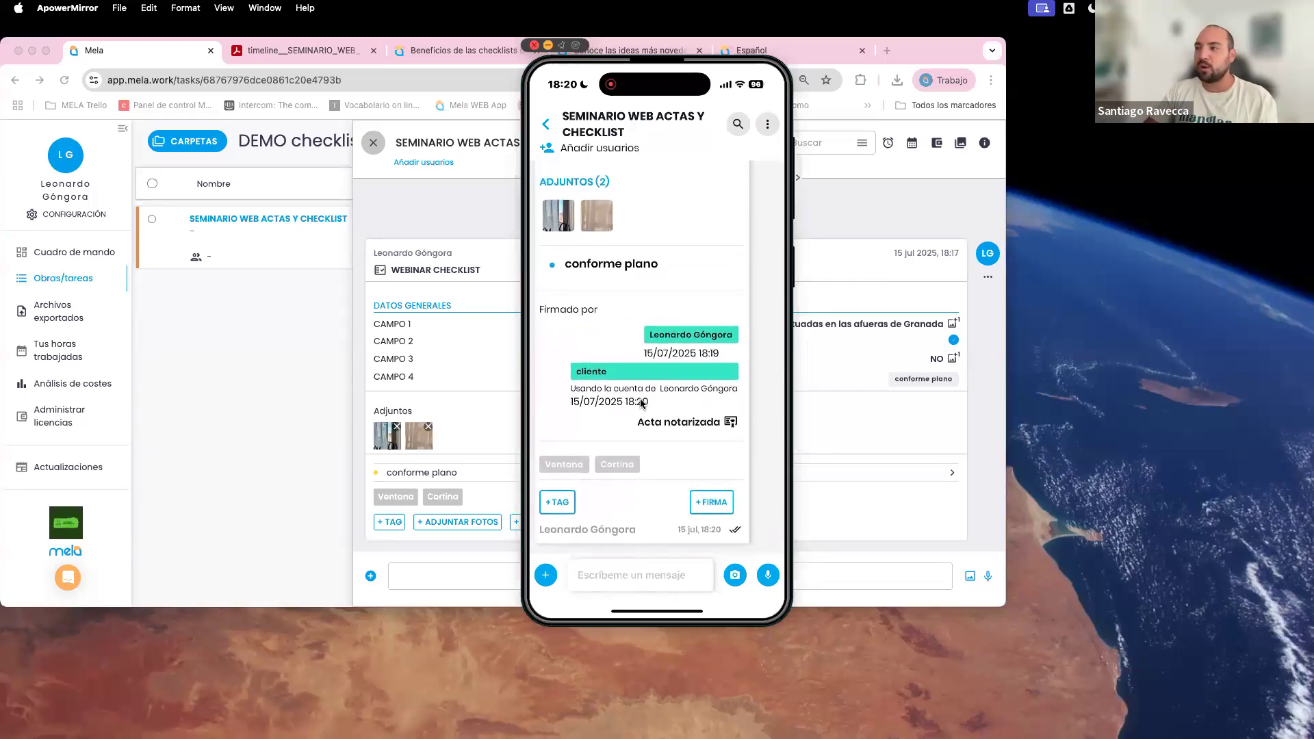
pyautogui.moveTo(724, 77); pyautogui.dragTo(1217, 75)
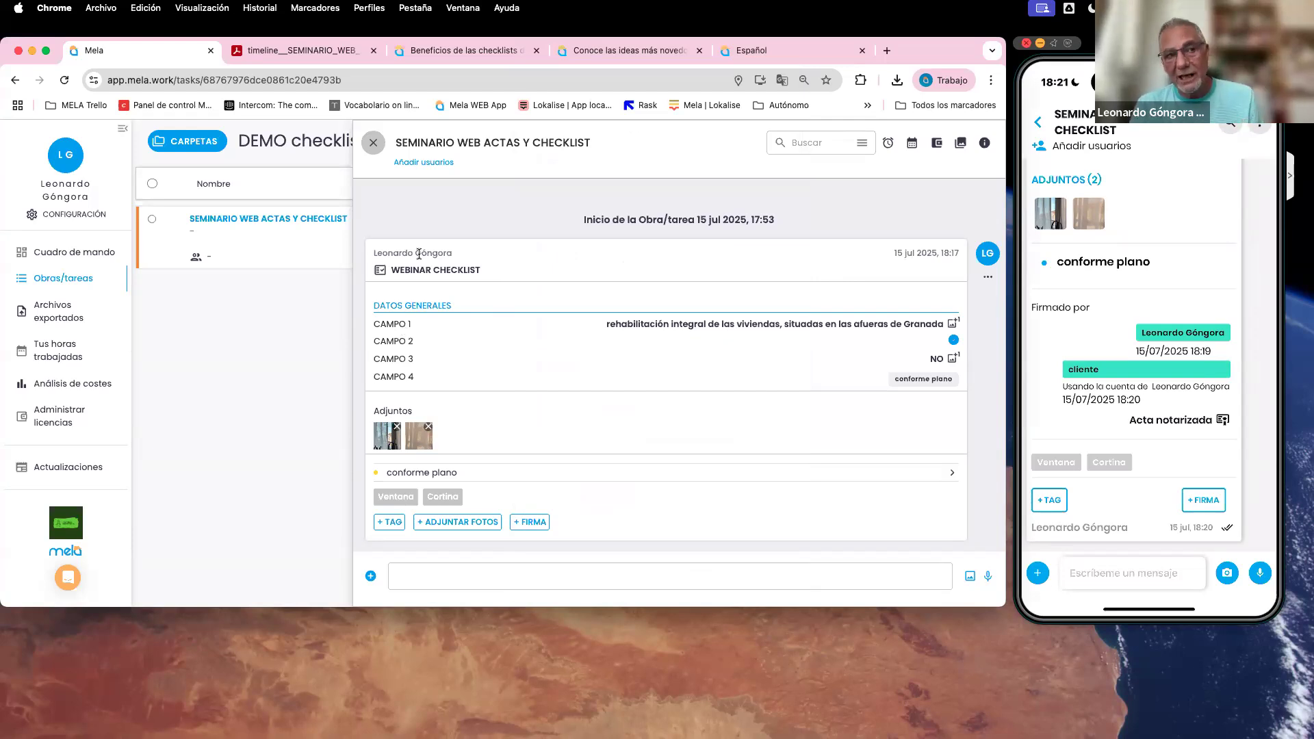
# View the task's stored photos, files and checklists, and open the Cuadro de mando overview.
pyautogui.click(958, 144)
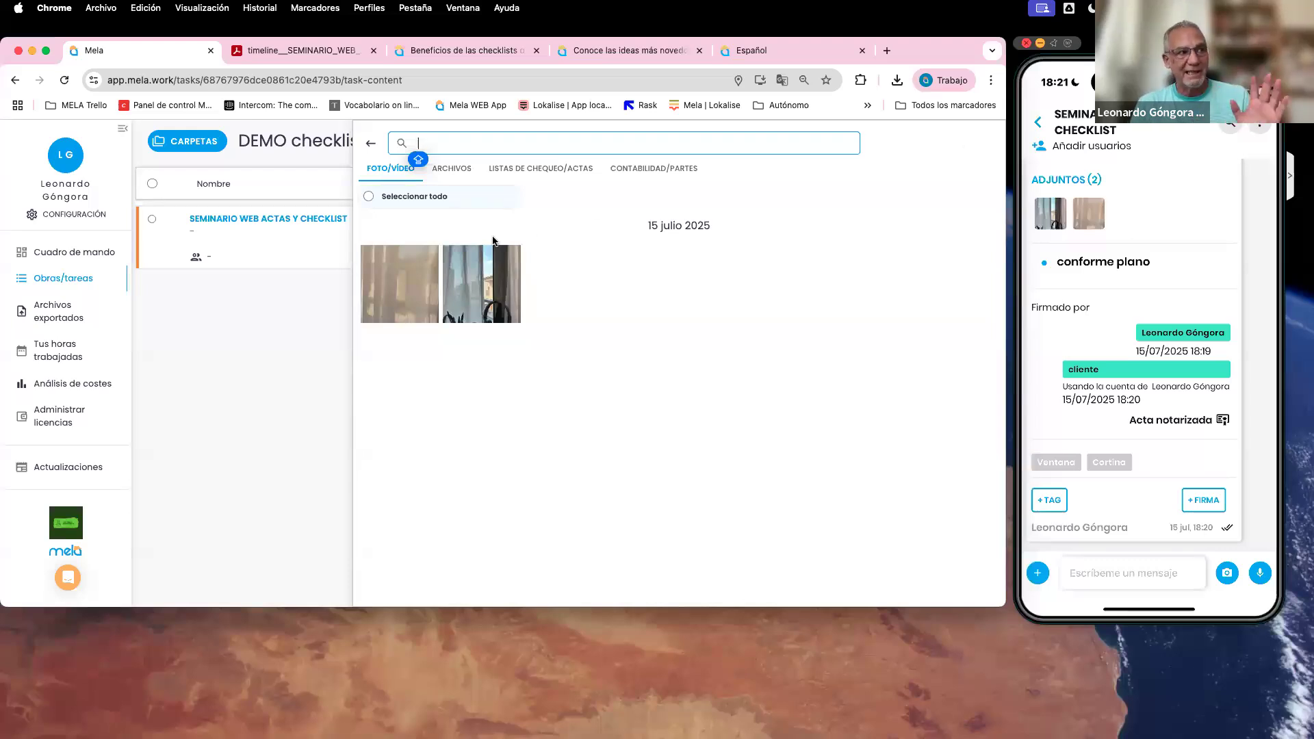
pyautogui.click(453, 169)
pyautogui.click(560, 170)
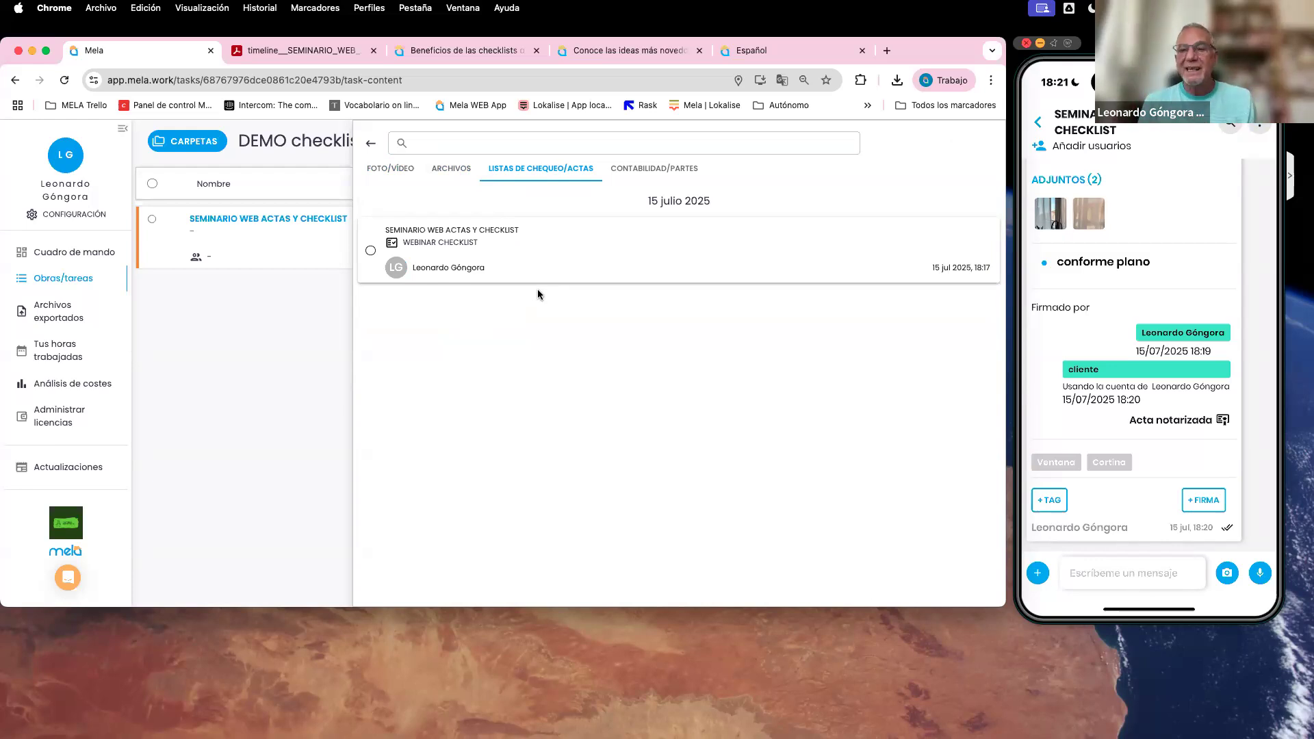
pyautogui.click(83, 255)
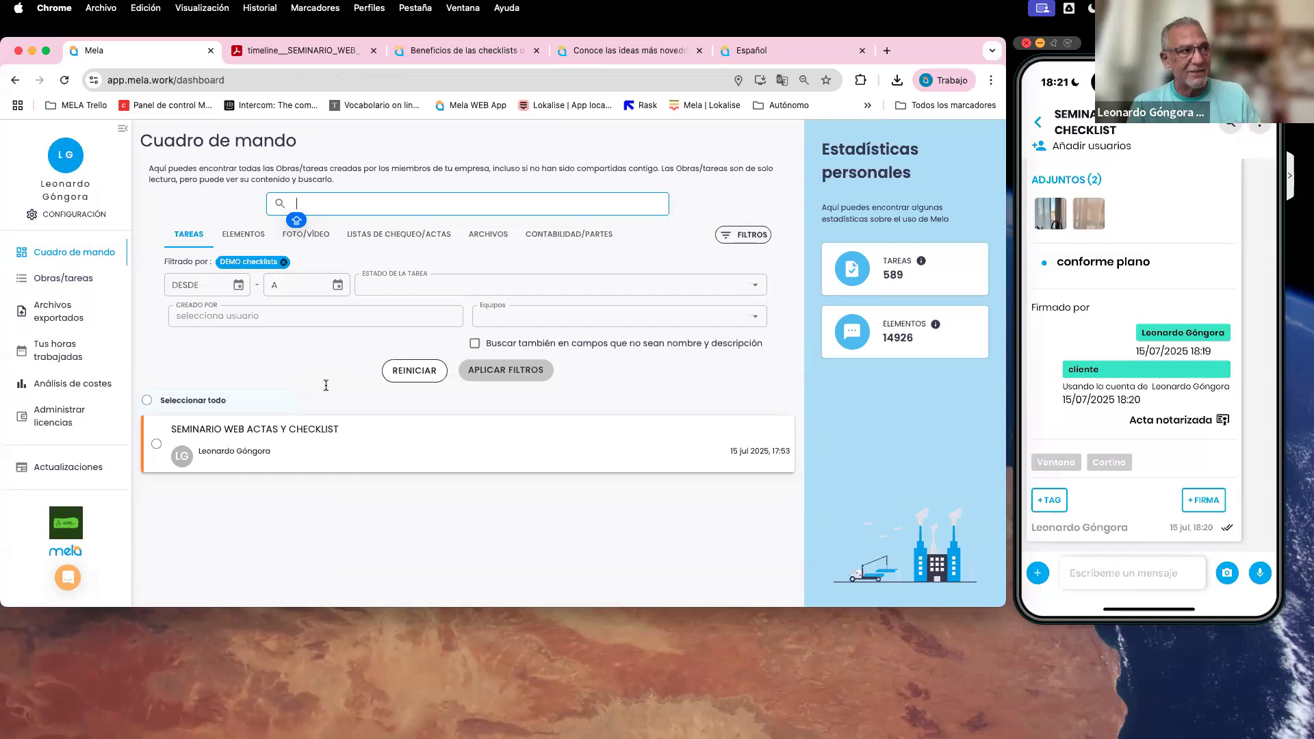
# Open Obras/tareas and switch from the DEMO checklists folder to showing all tasks, closing the folder list.
pyautogui.click(65, 282)
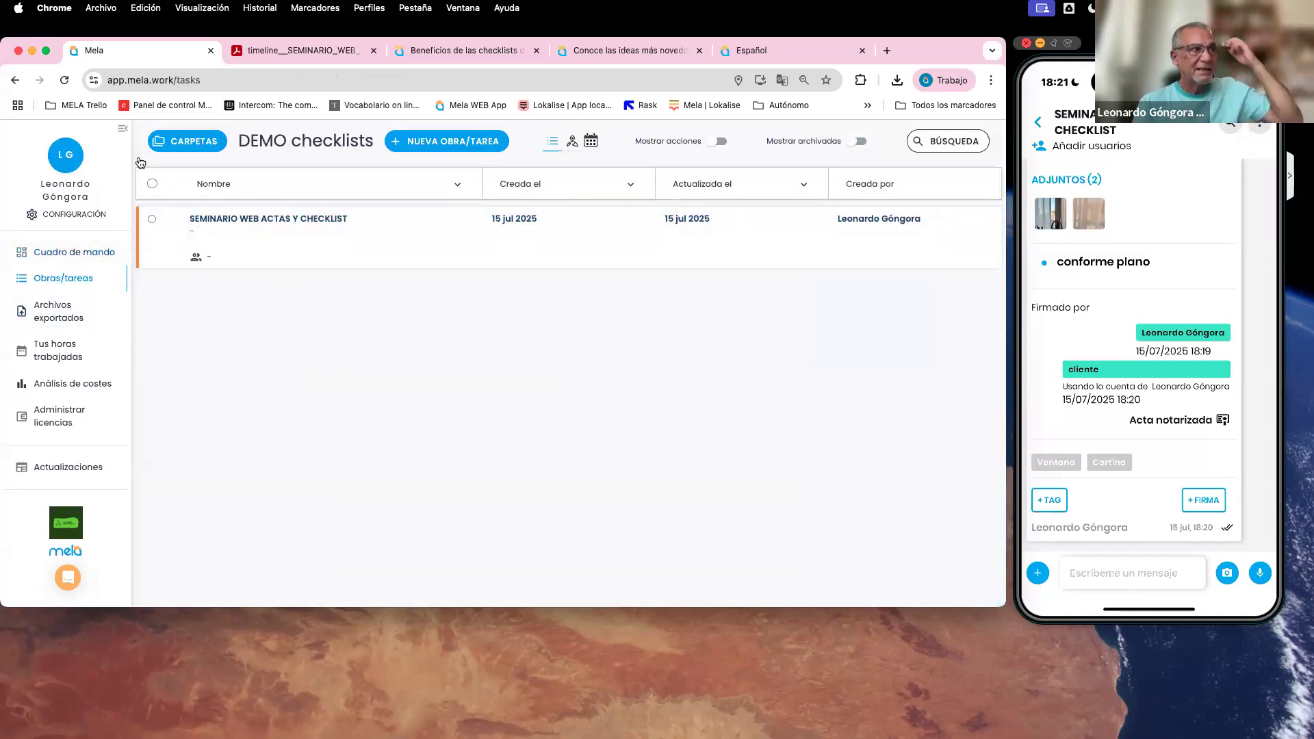
pyautogui.click(185, 143)
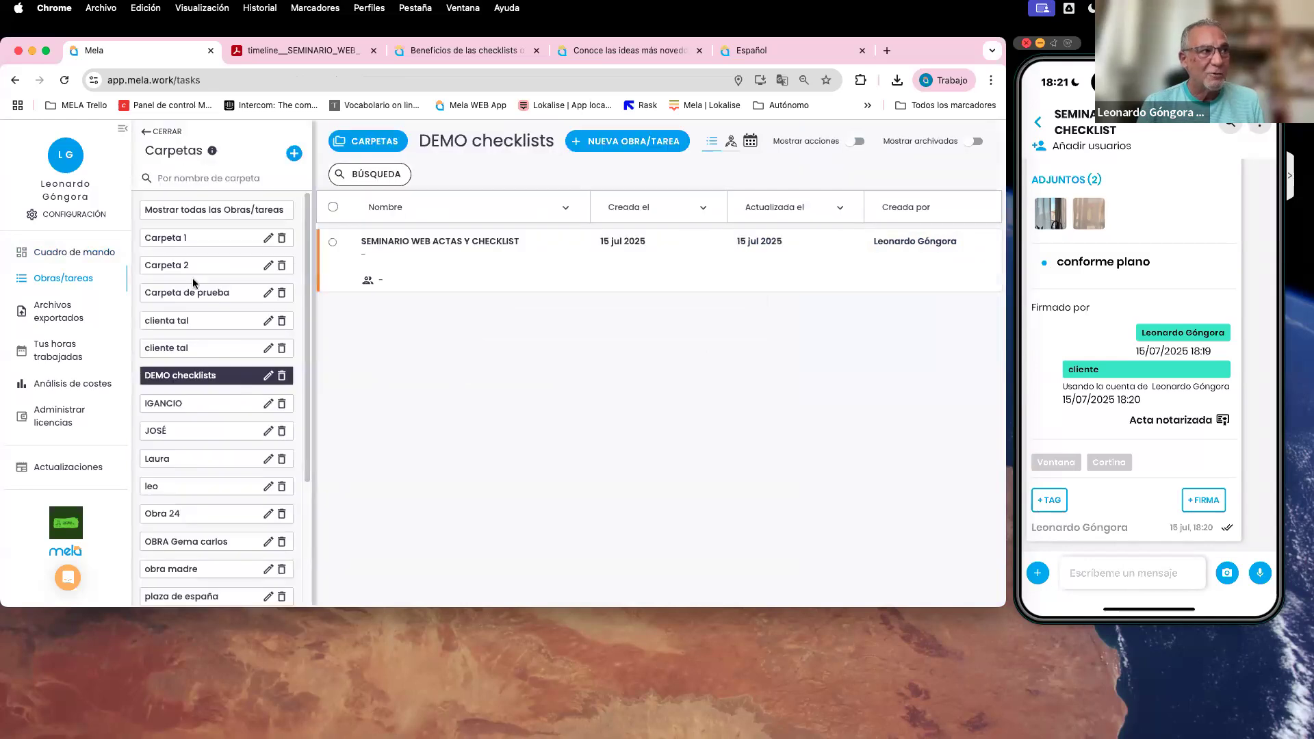
pyautogui.click(218, 212)
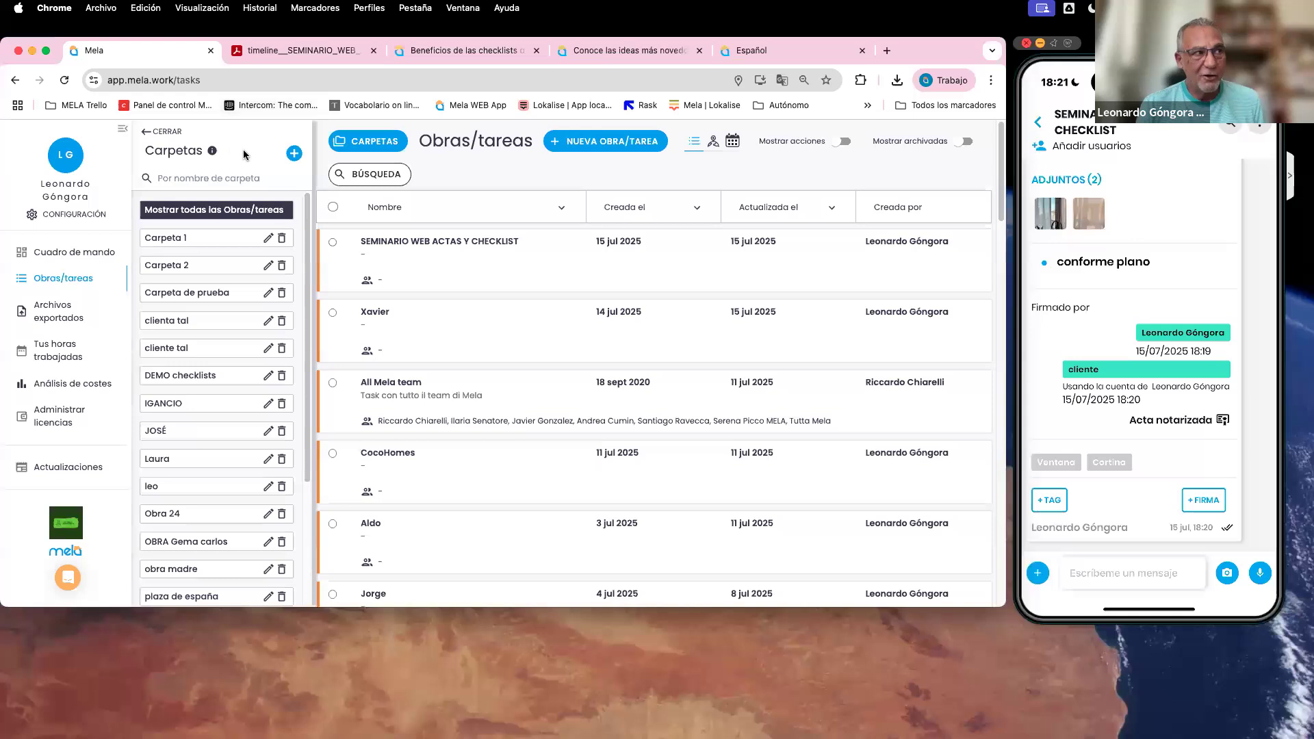
pyautogui.click(146, 132)
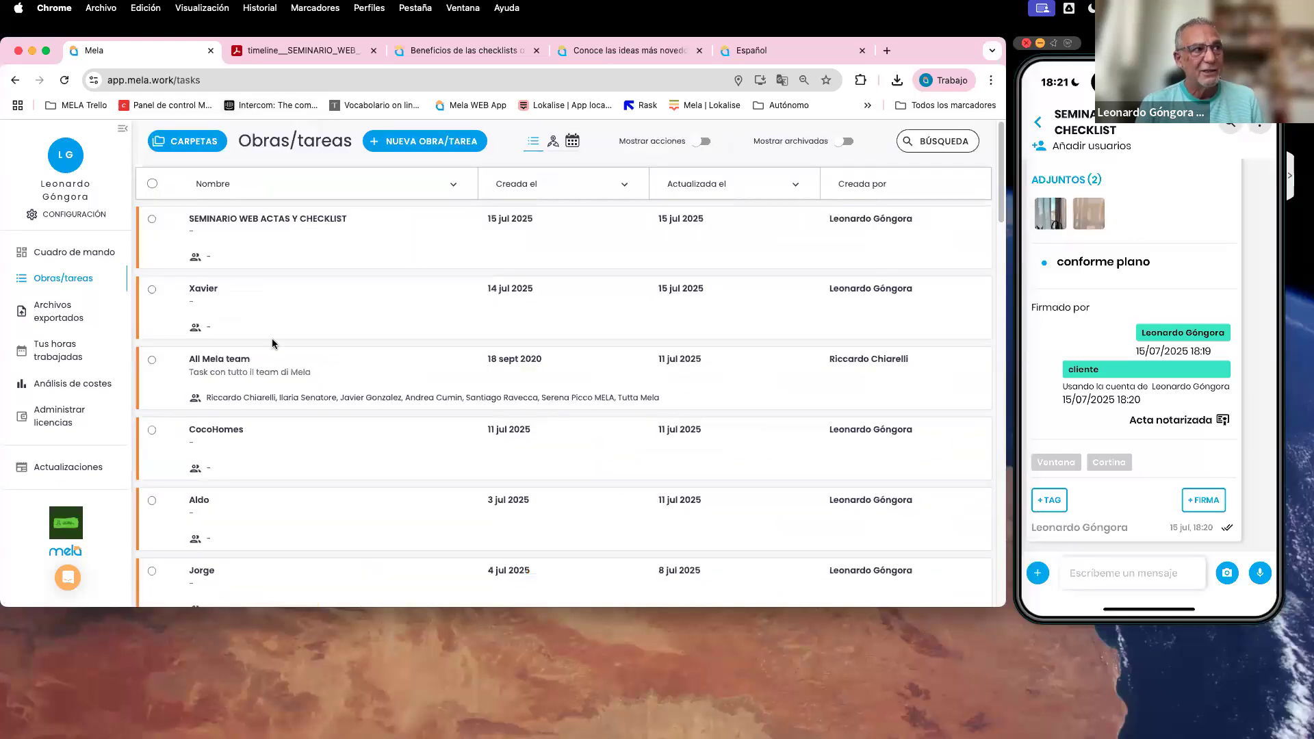
pyautogui.scroll(-1, 277, 438)
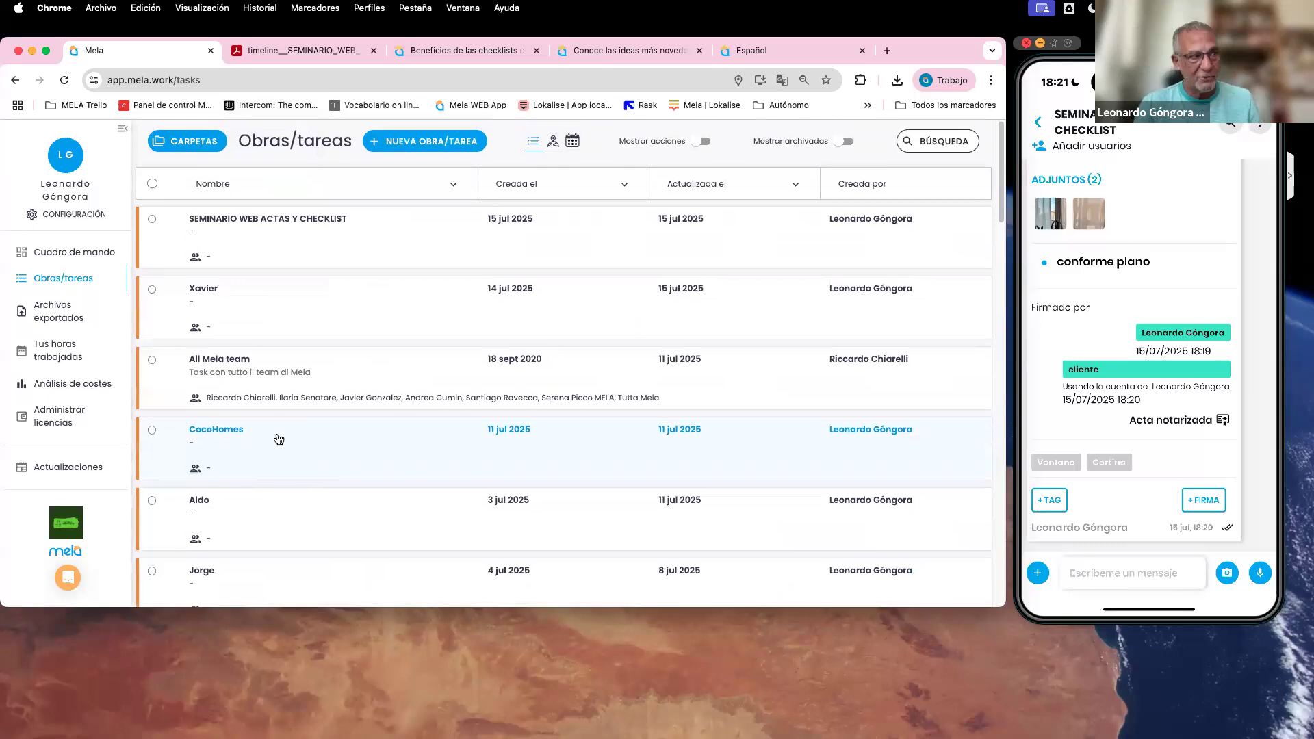
# View the saved checklists in Cuadro de mando and look through the creator and included-tag filter options and the checklist entries.
pyautogui.click(81, 254)
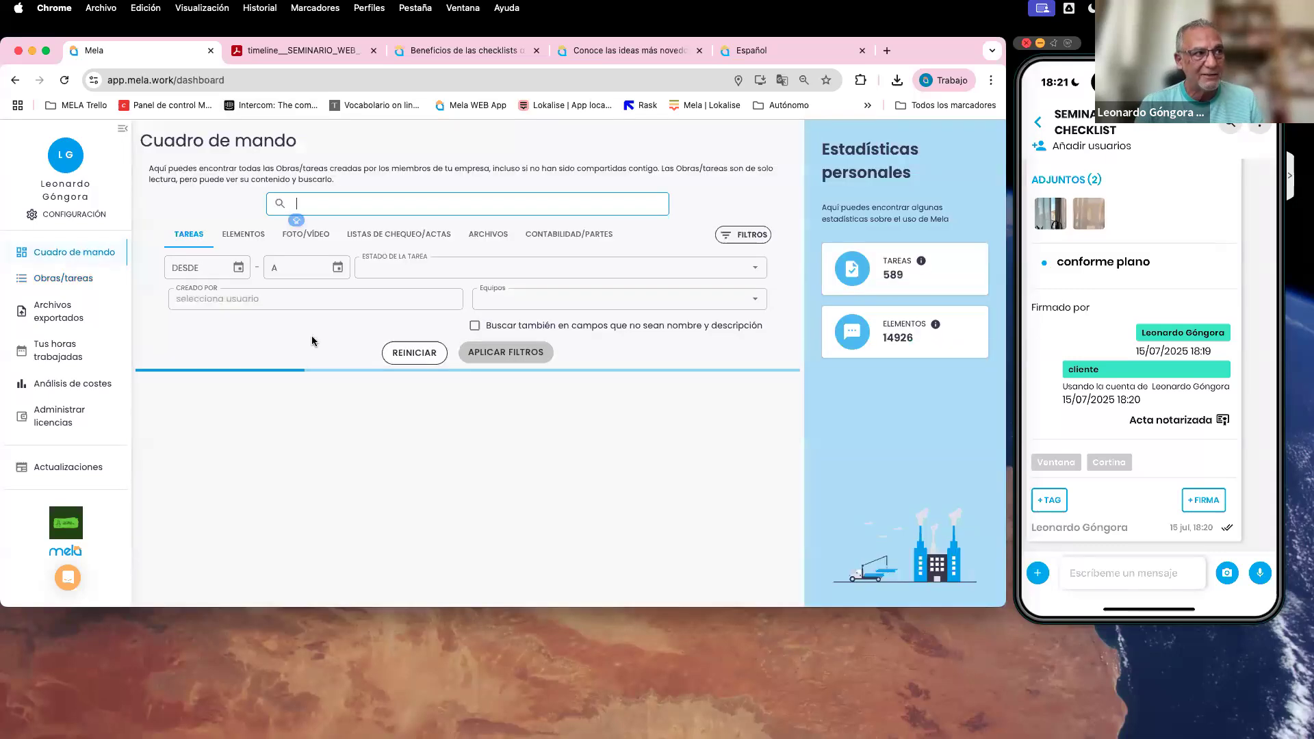
pyautogui.click(415, 236)
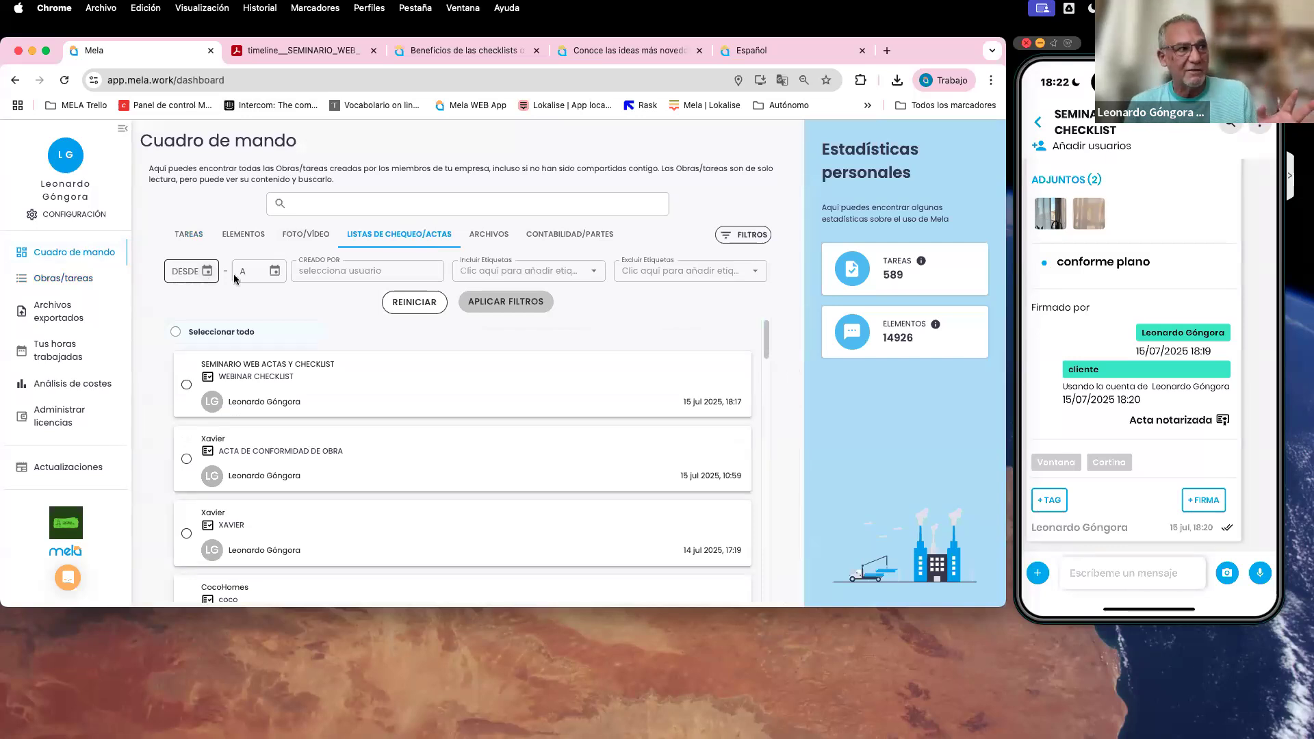
pyautogui.click(342, 274)
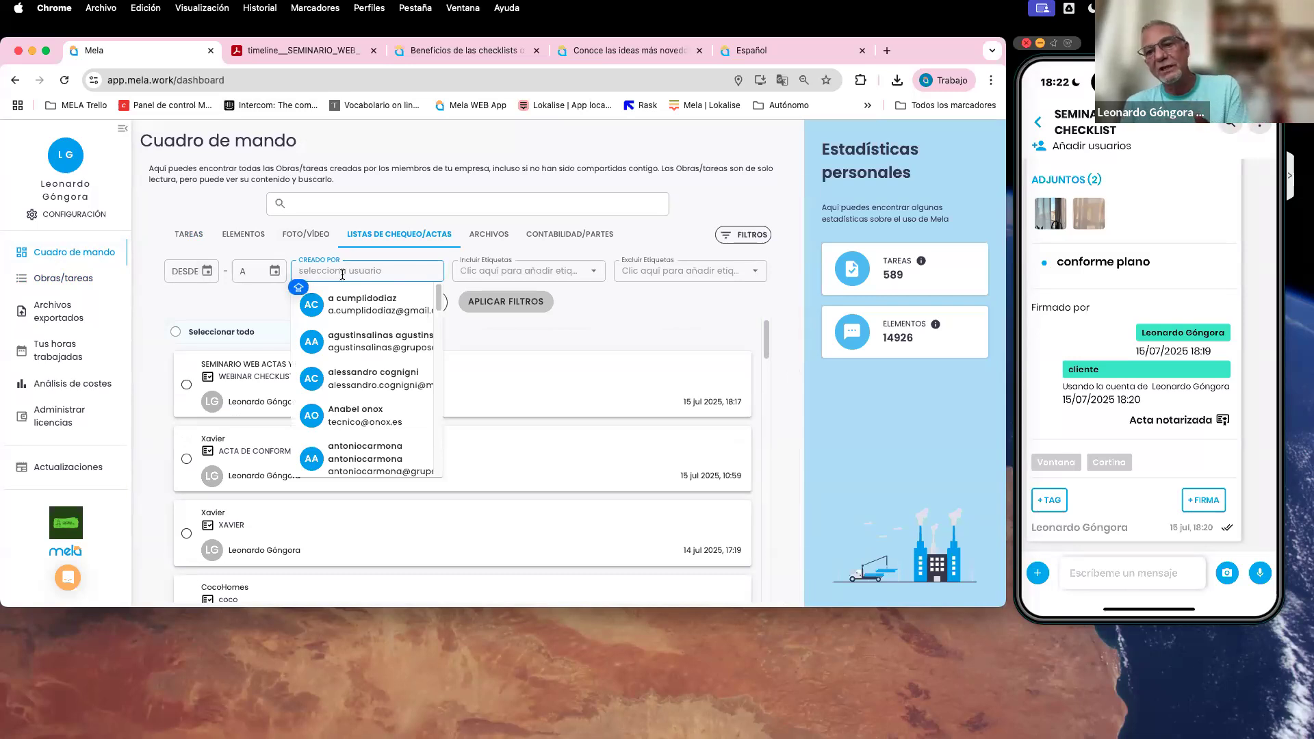
pyautogui.click(466, 268)
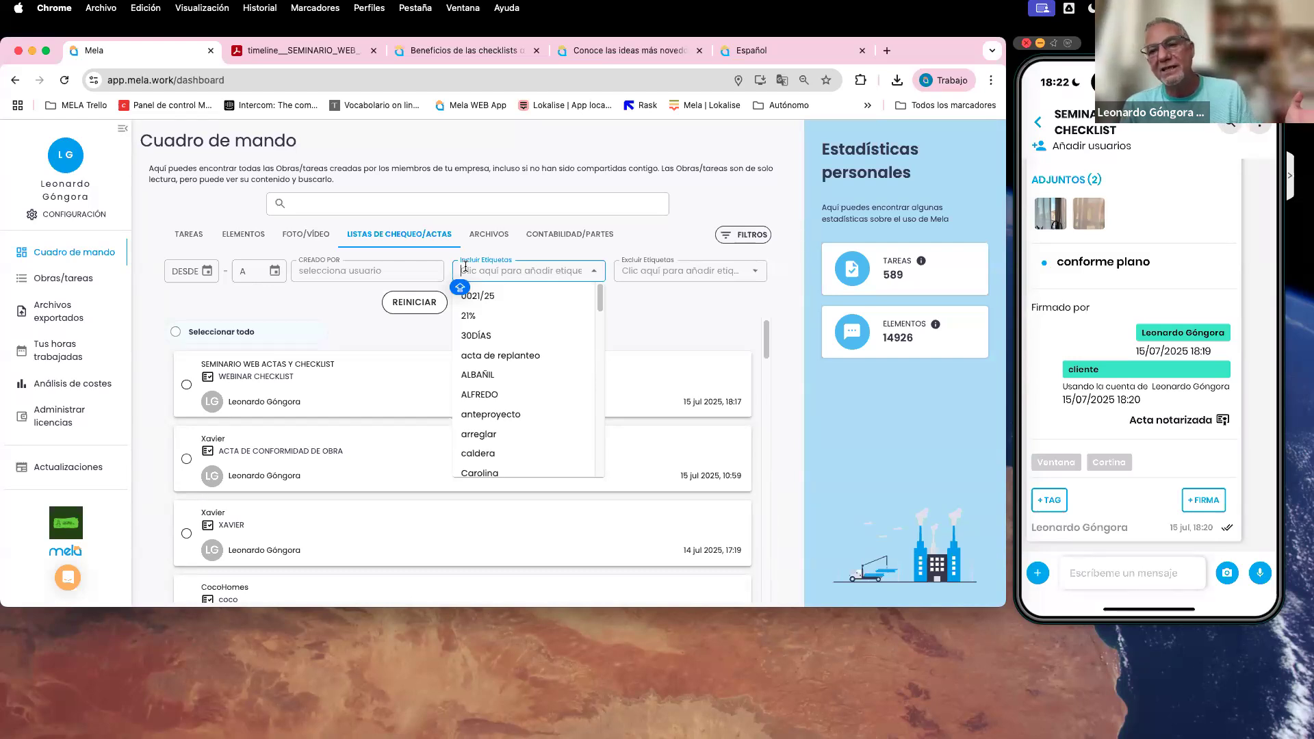
pyautogui.click(671, 314)
pyautogui.scroll(-15, 333, 429)
pyautogui.scroll(-10, 336, 448)
pyautogui.scroll(-1, 528, 449)
pyautogui.scroll(-3, 616, 440)
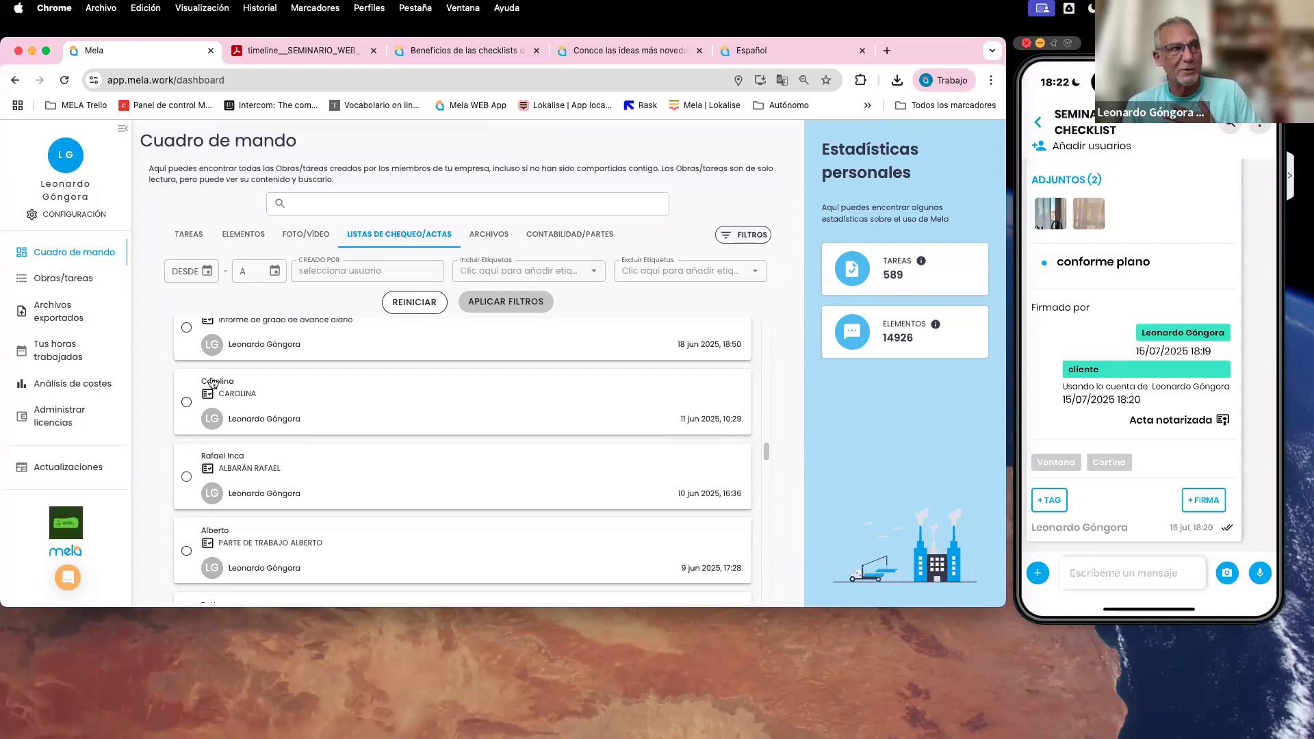
pyautogui.scroll(1, 213, 384)
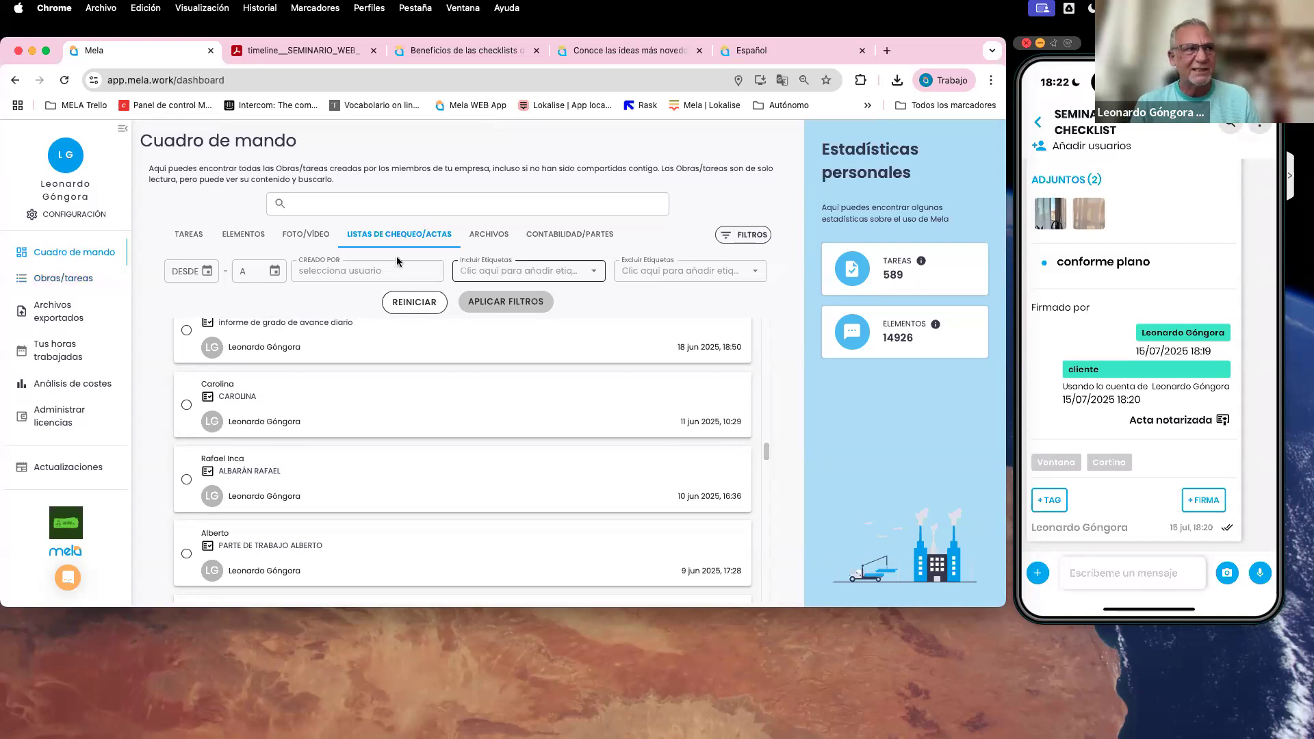
# Open the SEMINARIO WEB ACTAS Y CHECKLIST task and request the notarized record of its WEBINAR CHECKLIST, closing the notice.
pyautogui.click(77, 278)
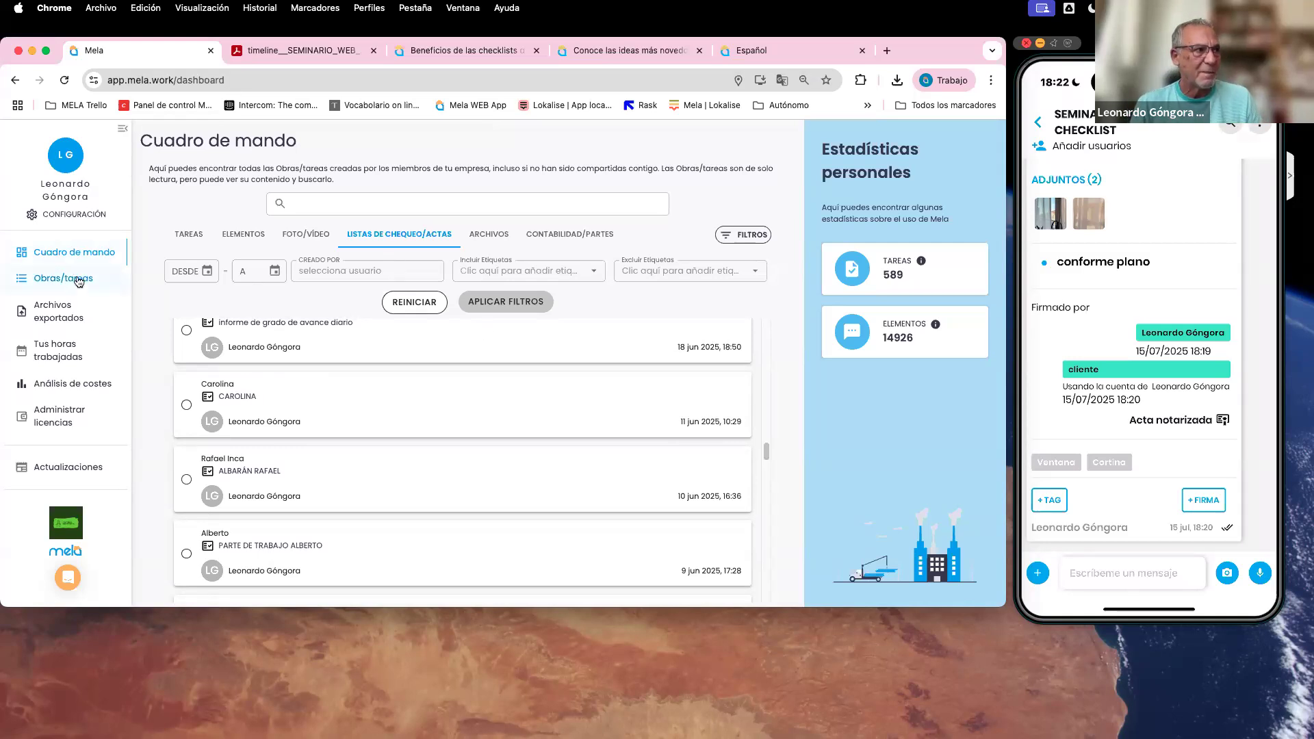
pyautogui.click(251, 236)
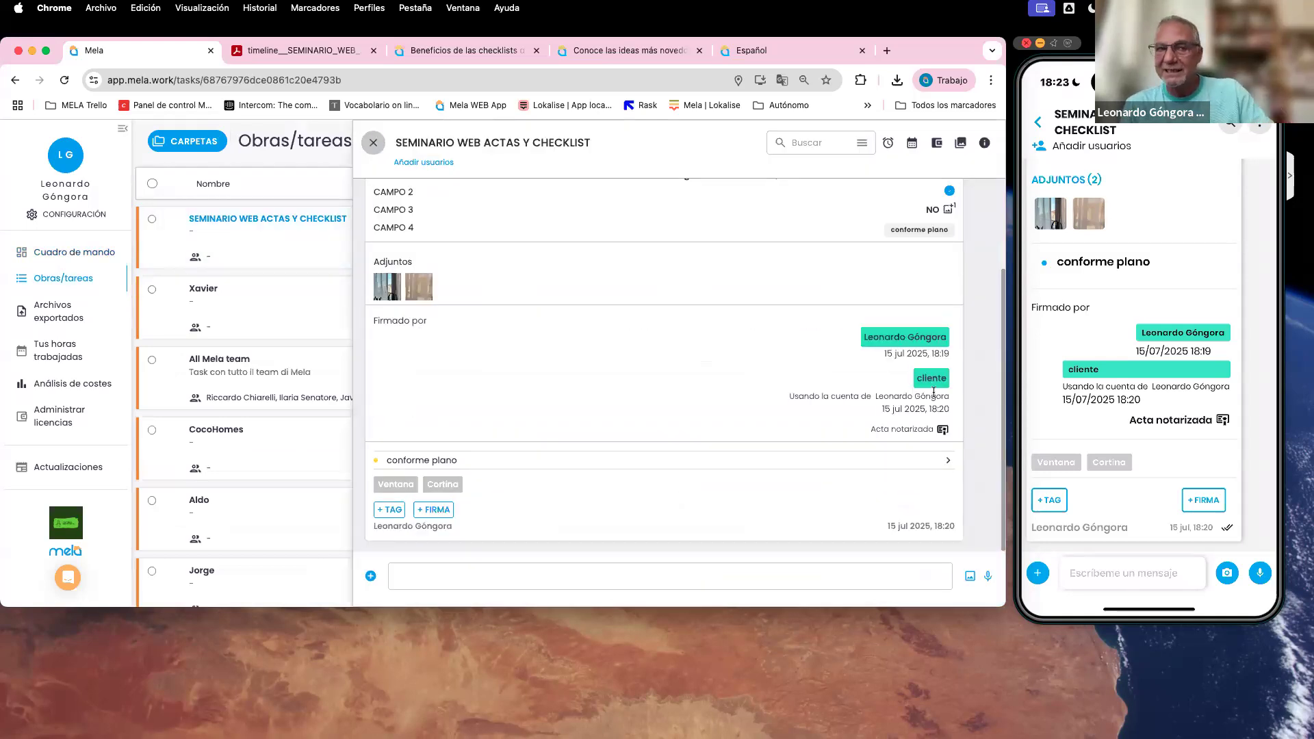
pyautogui.scroll(3, 934, 392)
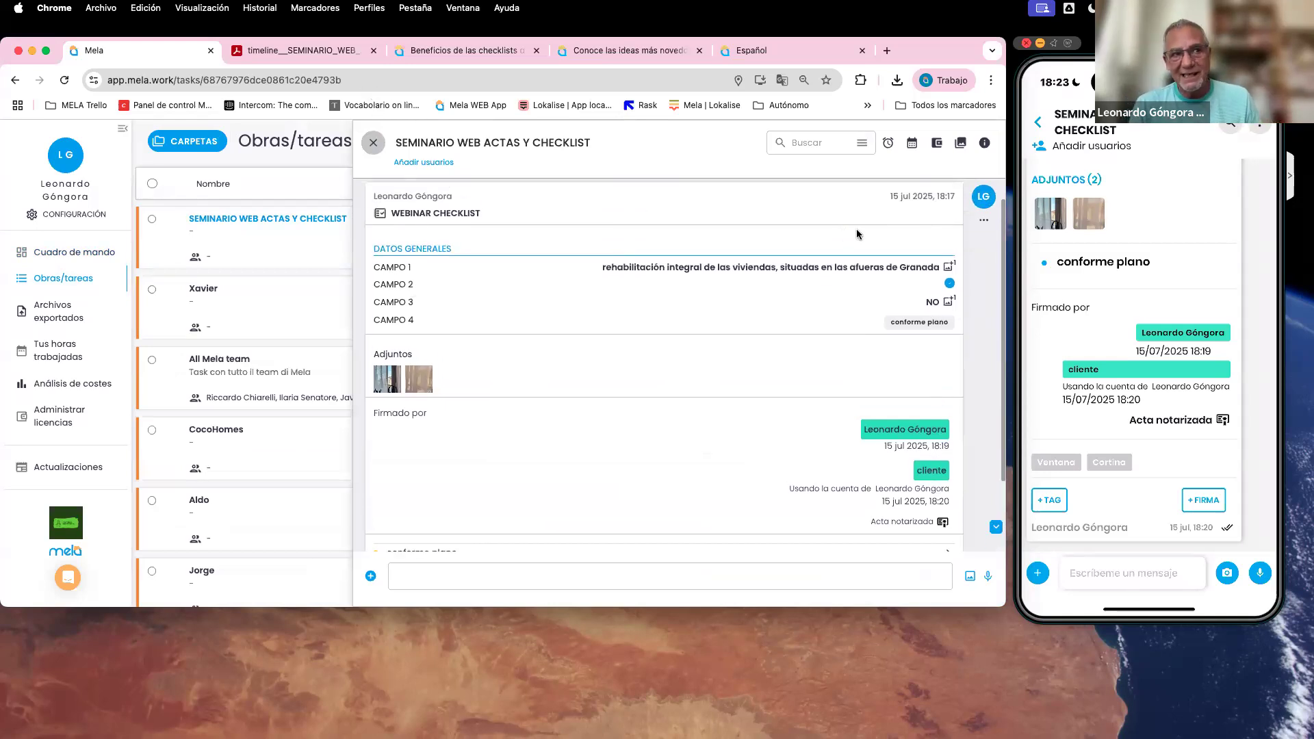
pyautogui.click(986, 223)
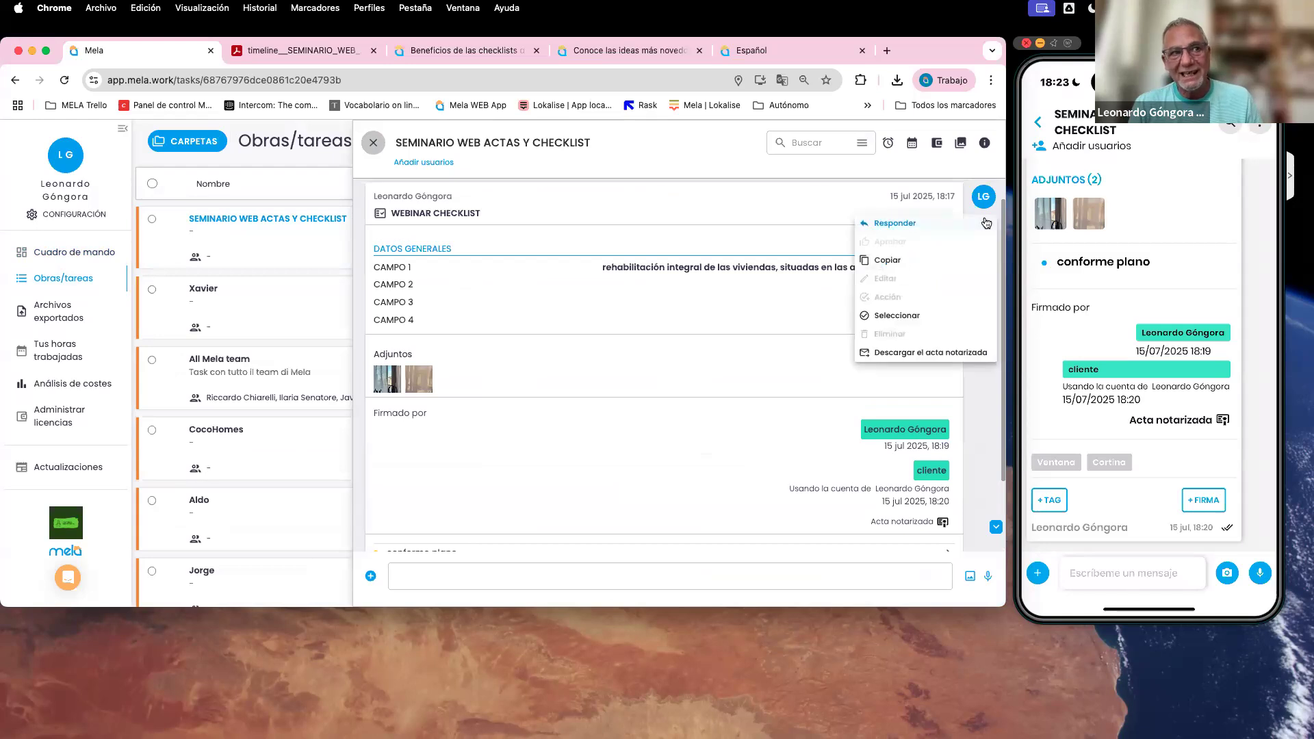
pyautogui.click(923, 353)
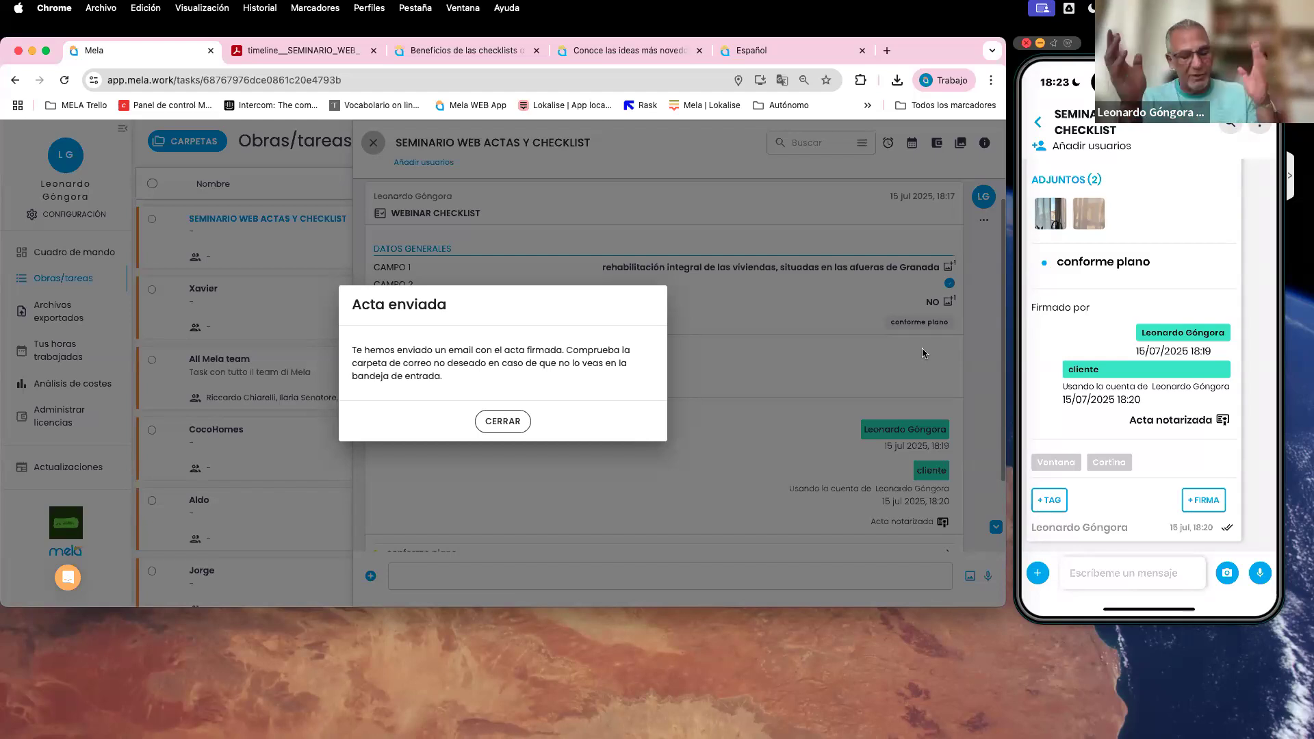
pyautogui.click(503, 421)
# Switch to Gmail in a new browser tab and open the "Mela - acta notarizada" email.
pyautogui.click(887, 52)
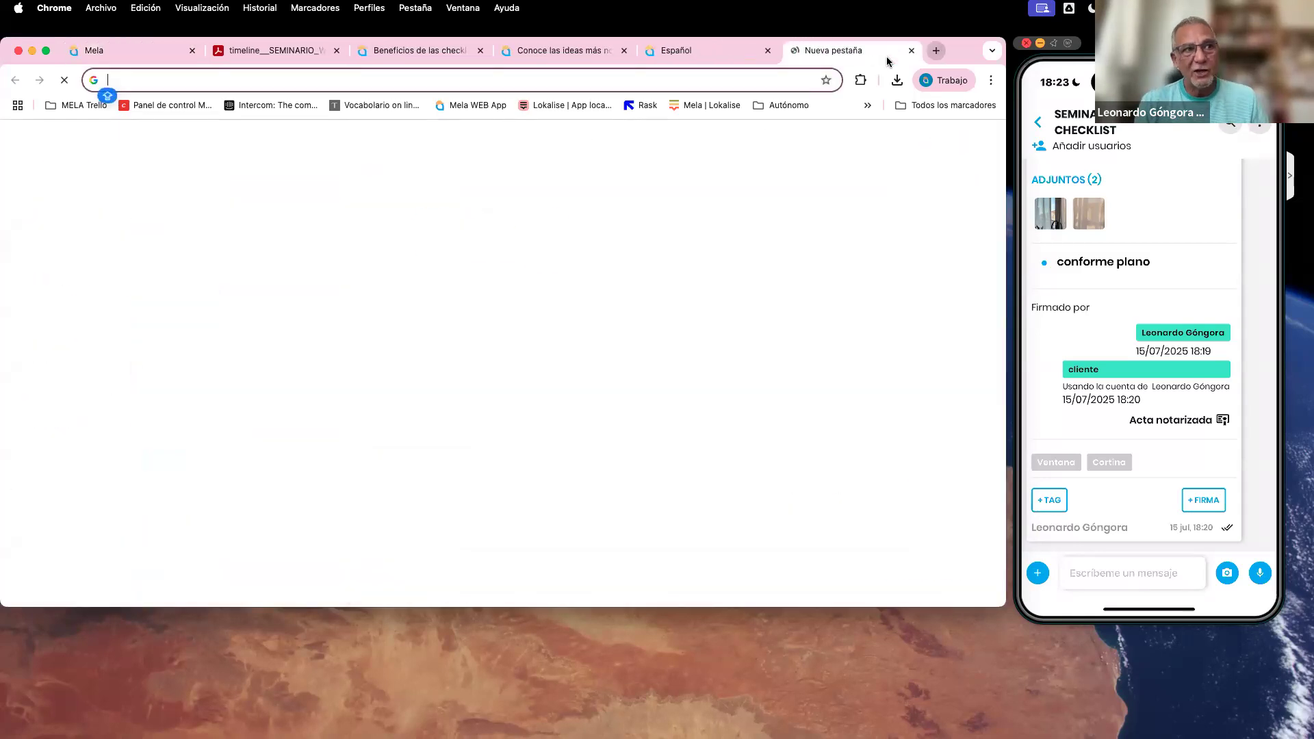
pyautogui.click(854, 143)
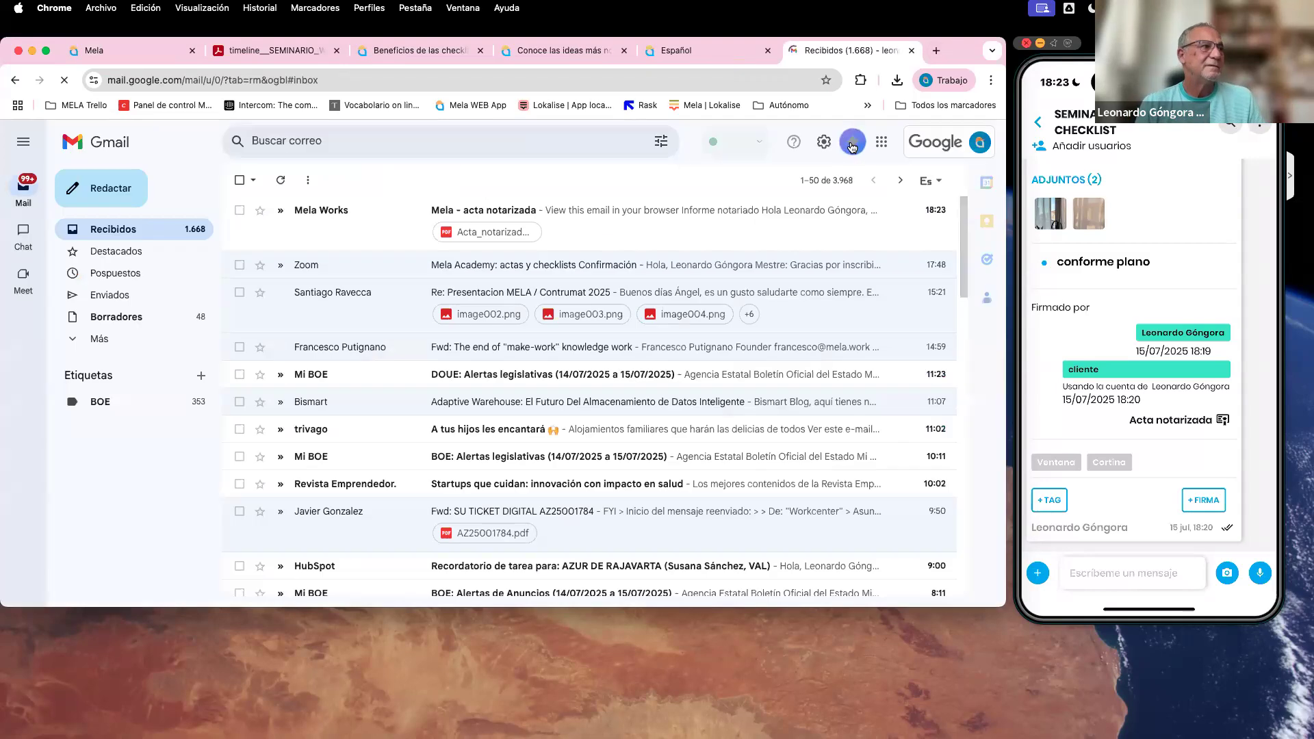
pyautogui.click(358, 212)
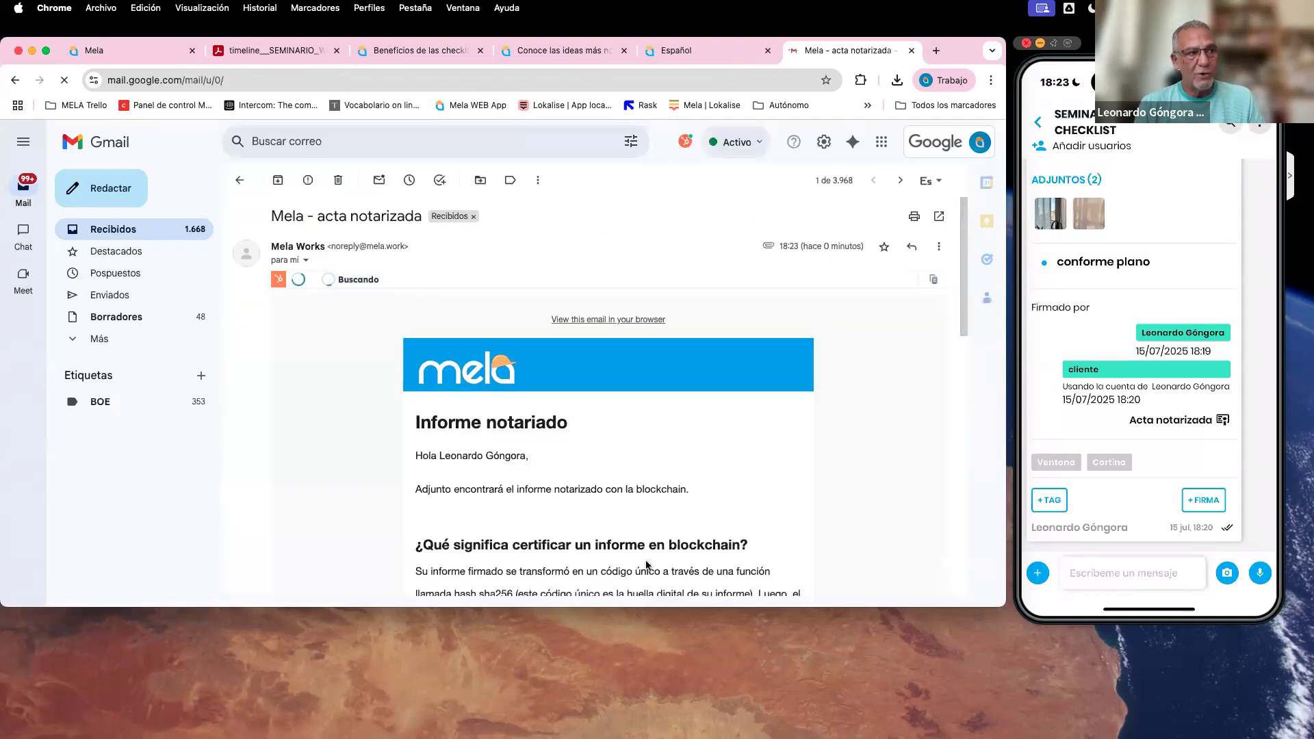
# Examine the email's blockchain certification explanation, the transaction link and the report's hash for verifying its validity.
pyautogui.scroll(-5, 578, 471)
pyautogui.scroll(-3, 577, 467)
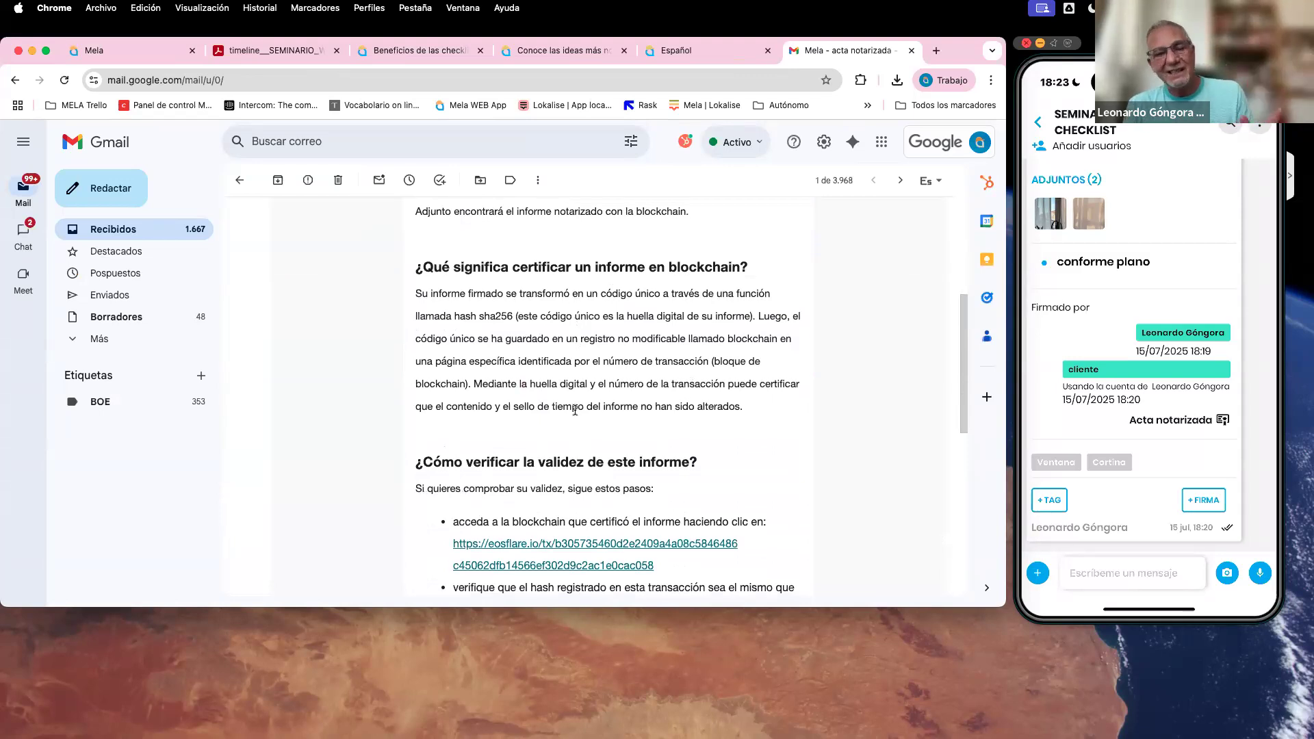
pyautogui.scroll(-2, 575, 411)
pyautogui.scroll(-3, 575, 414)
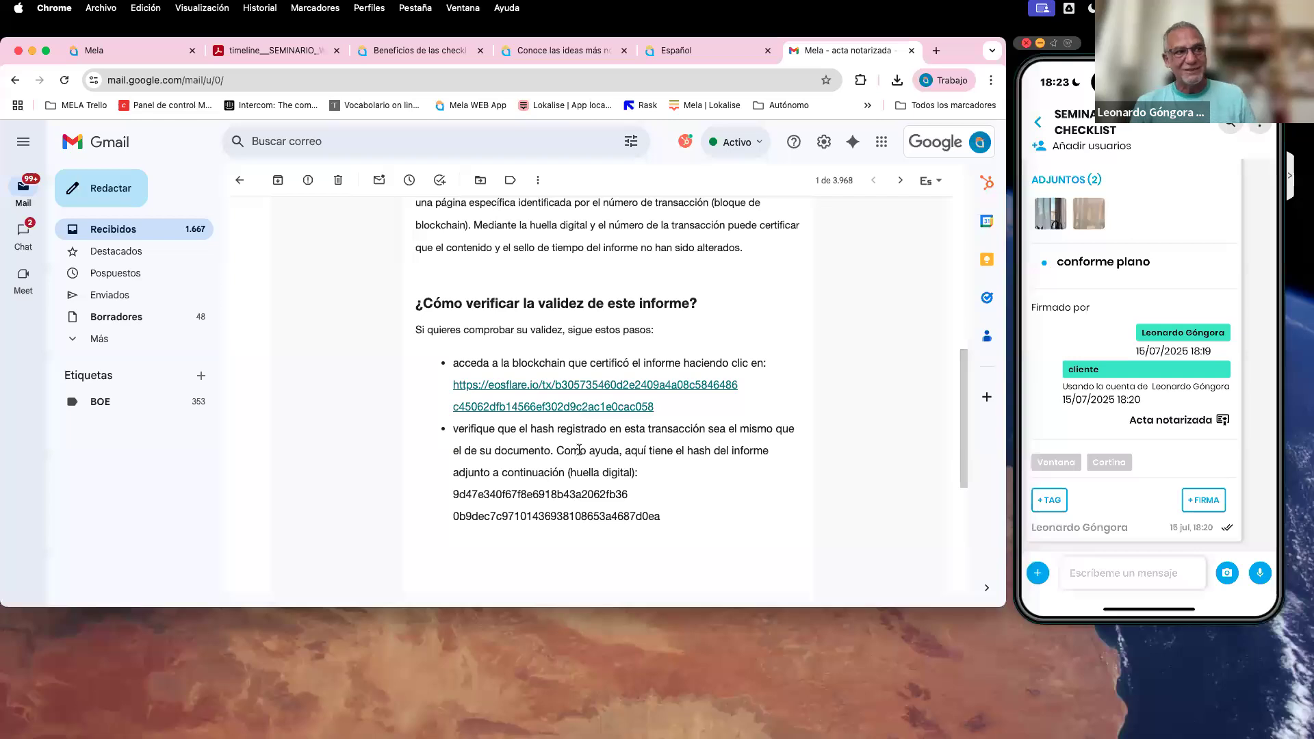
pyautogui.moveTo(663, 416); pyautogui.dragTo(449, 388)
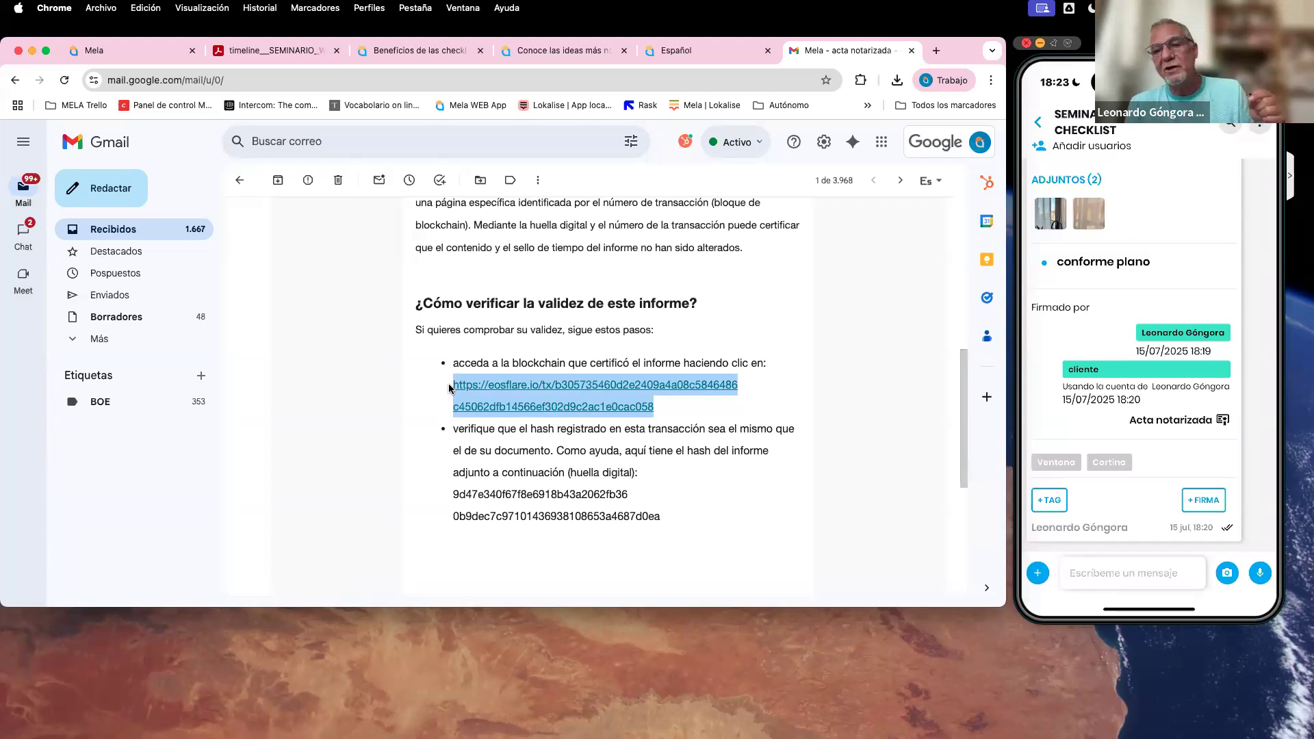
pyautogui.scroll(-1, 616, 445)
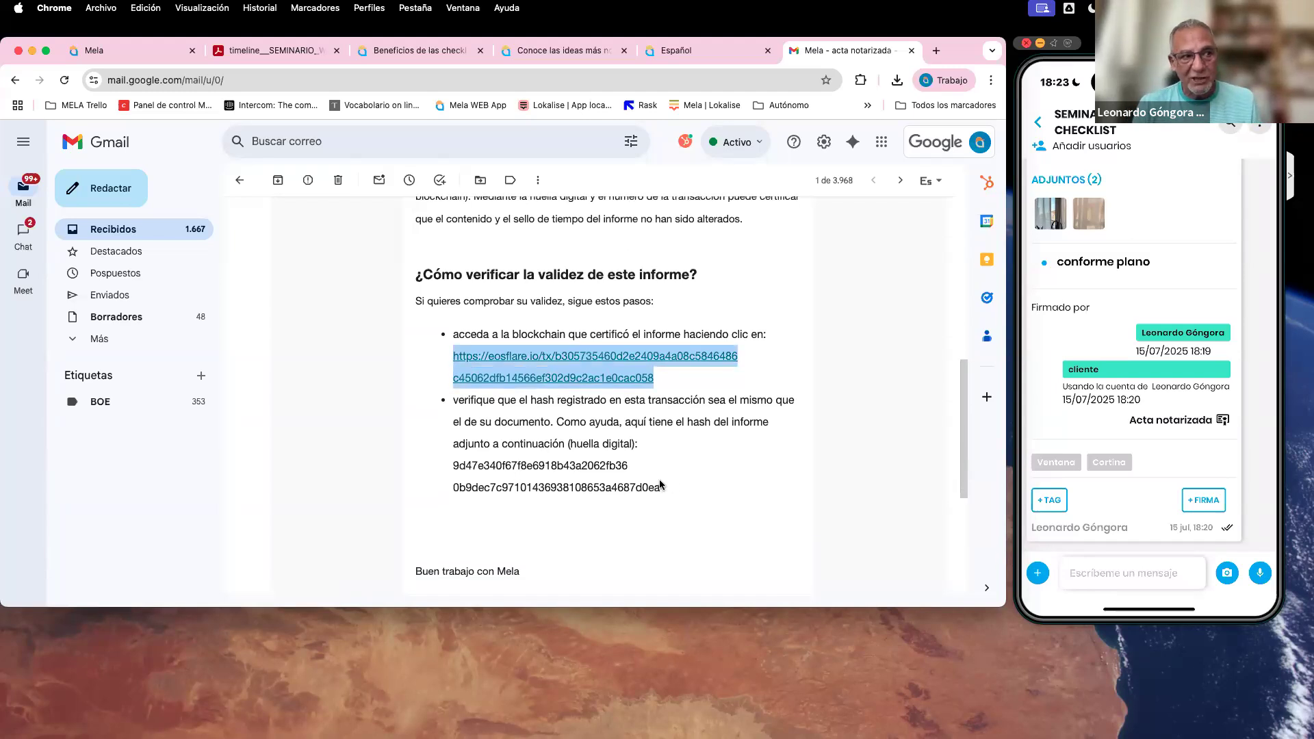
pyautogui.moveTo(661, 490); pyautogui.dragTo(445, 467)
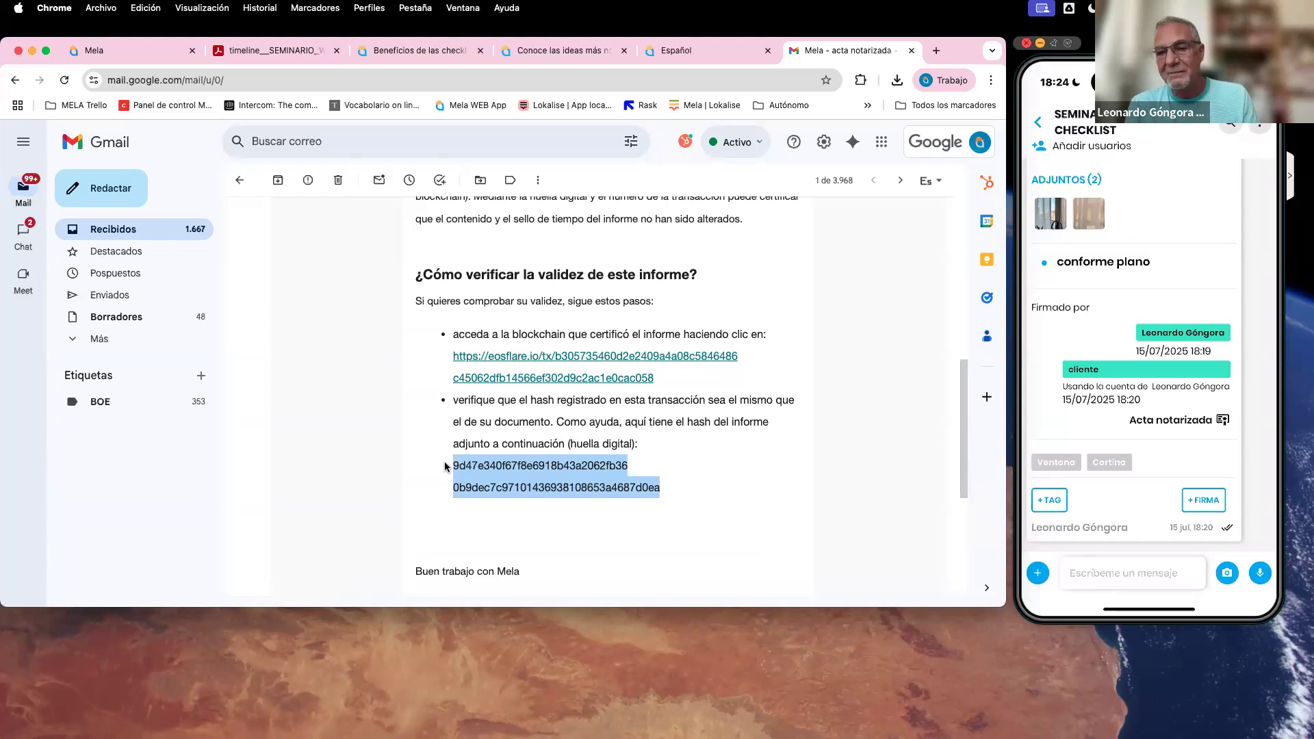
pyautogui.click(445, 462)
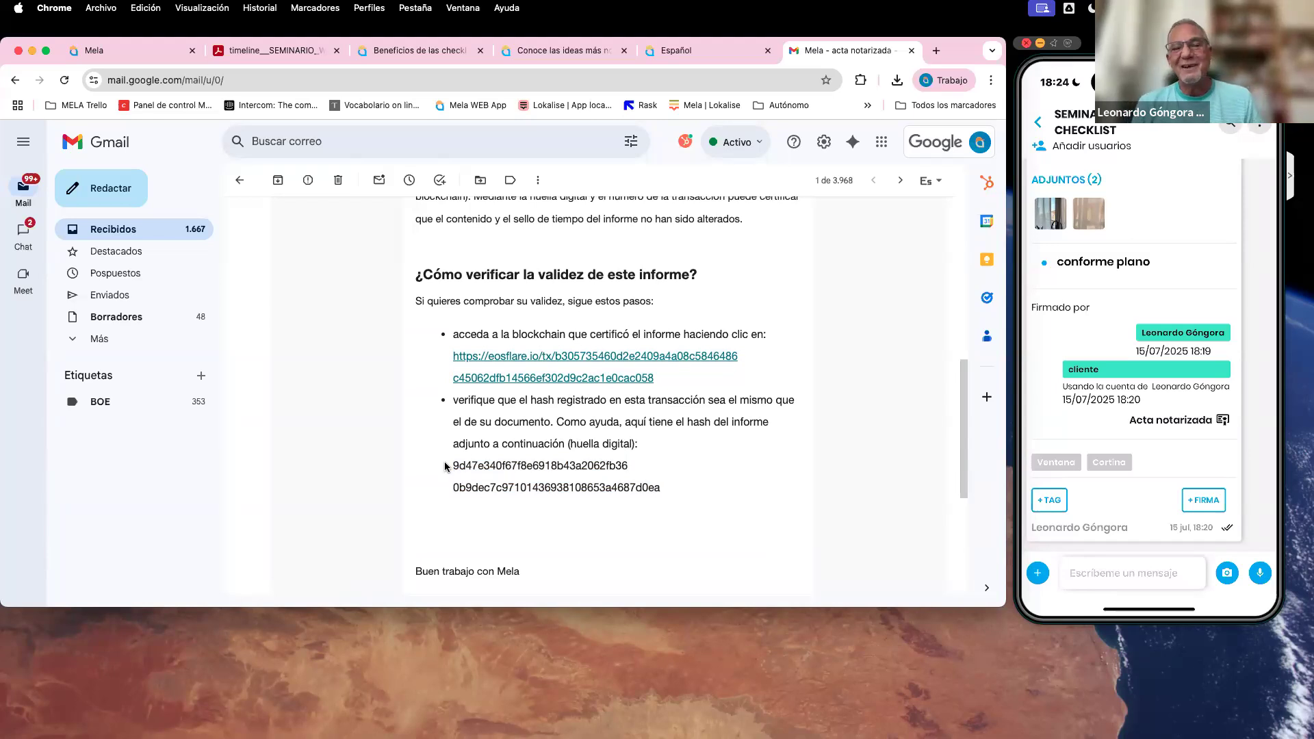
# Return to the Mela task and add a new tag "SEG/SAL" to the WEBINAR CHECKLIST.
pyautogui.click(293, 49)
pyautogui.click(137, 50)
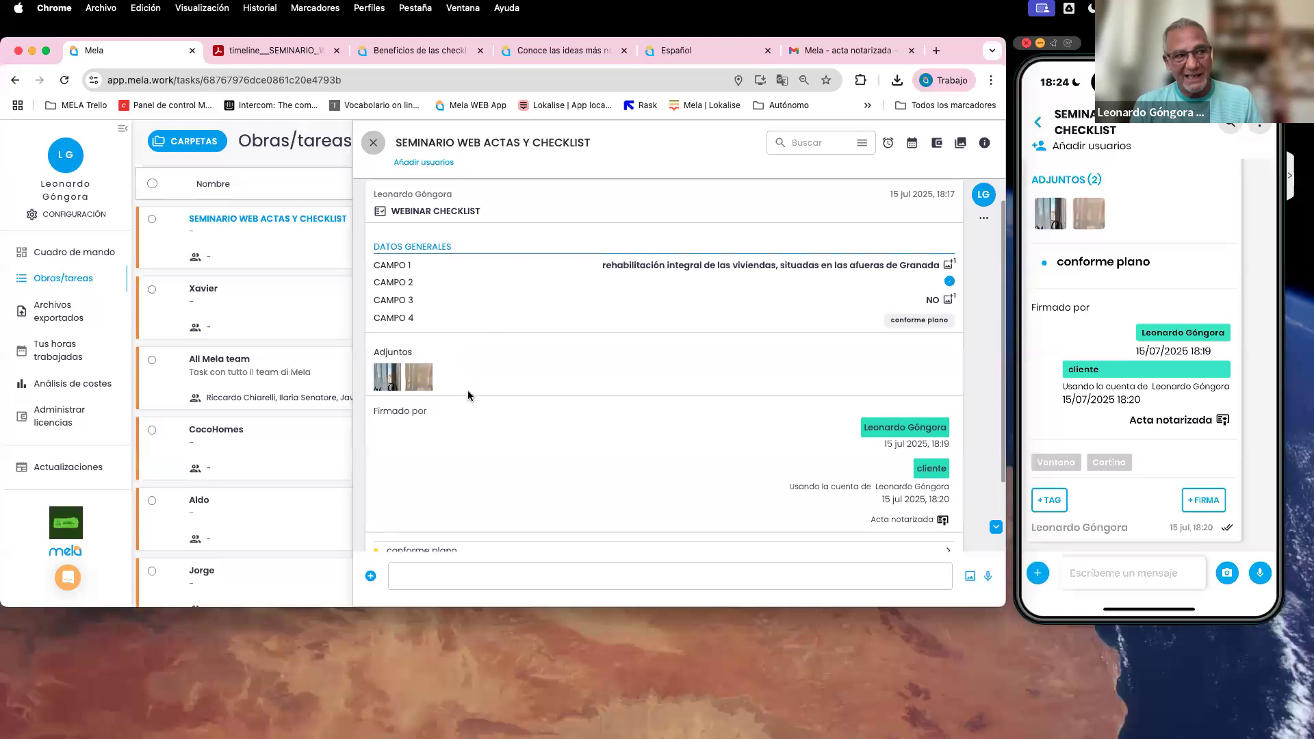
pyautogui.scroll(-3, 468, 395)
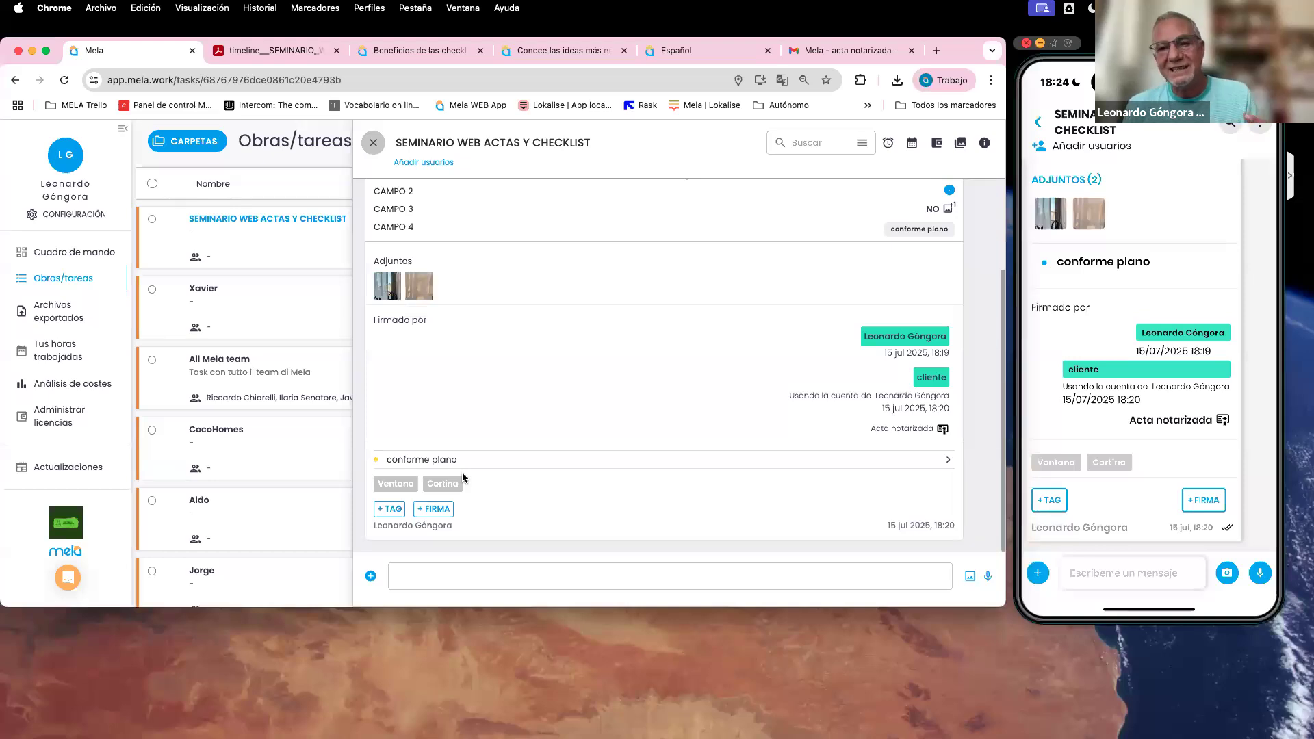
pyautogui.click(391, 509)
pyautogui.scroll(-3, 548, 435)
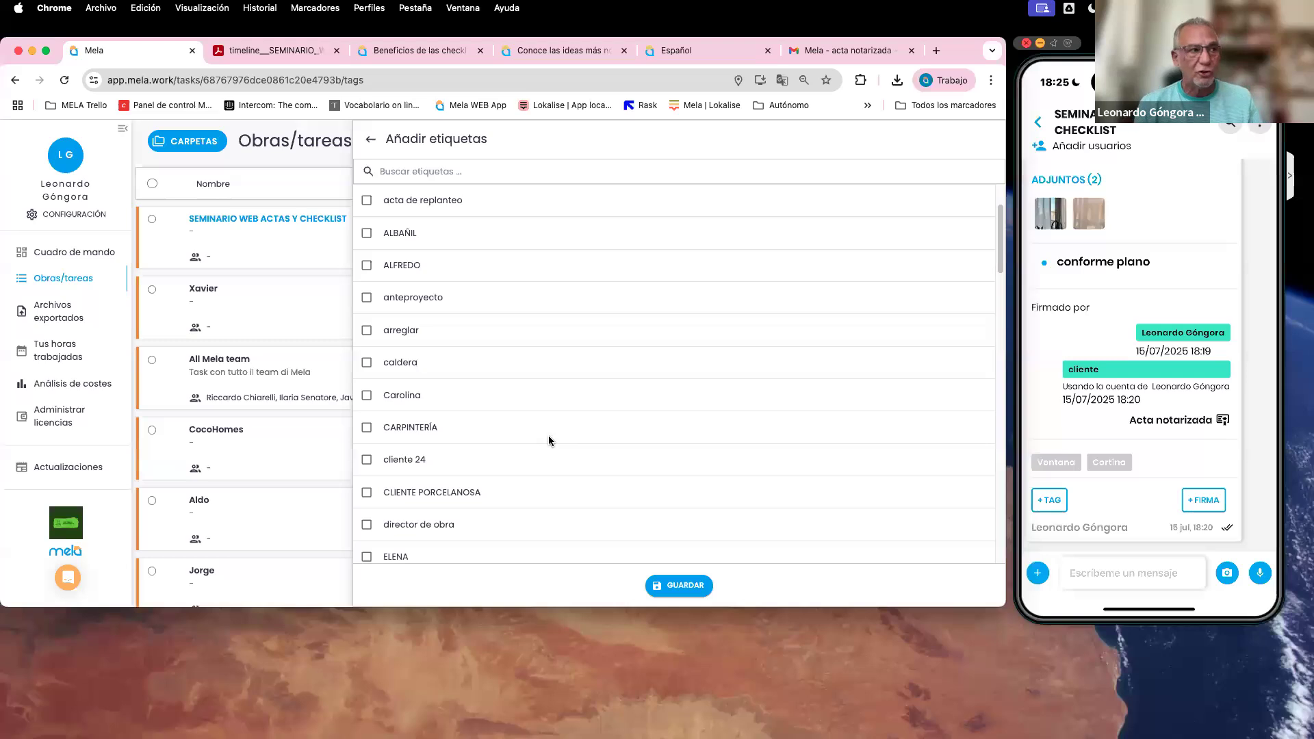
pyautogui.scroll(3, 549, 435)
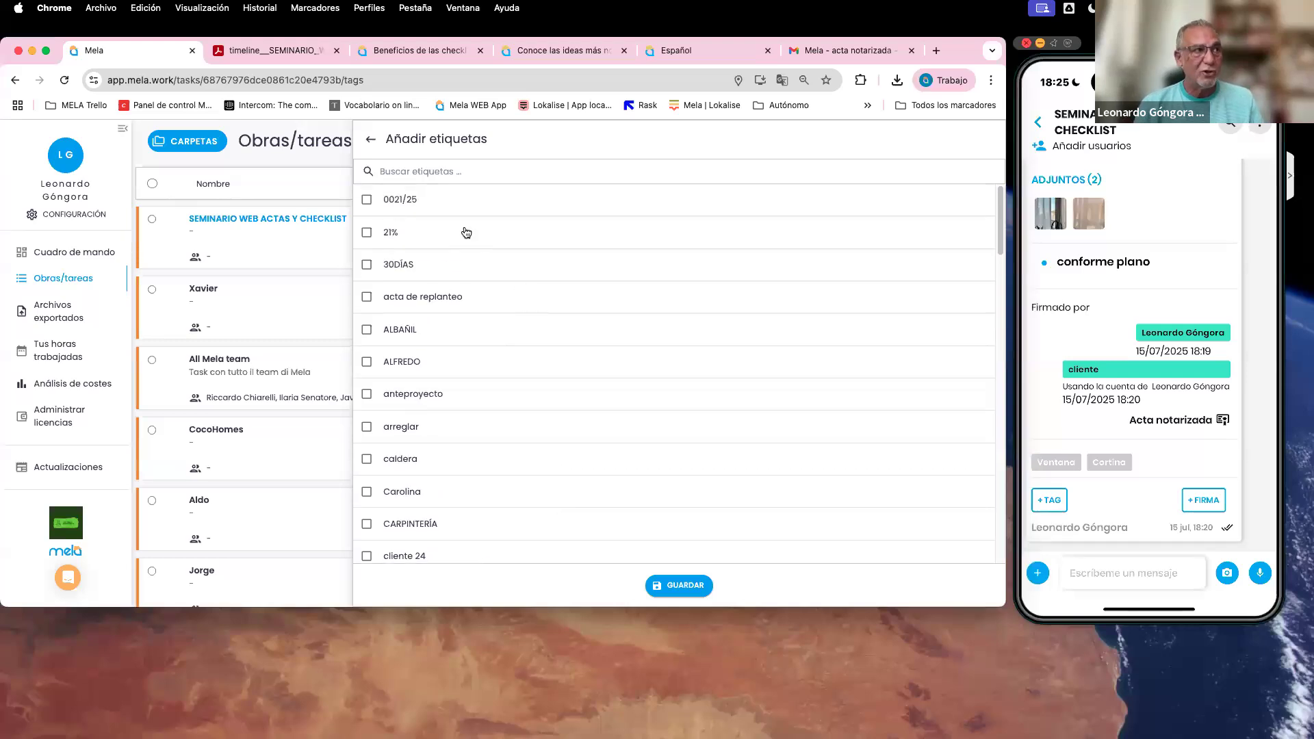
pyautogui.click(426, 170)
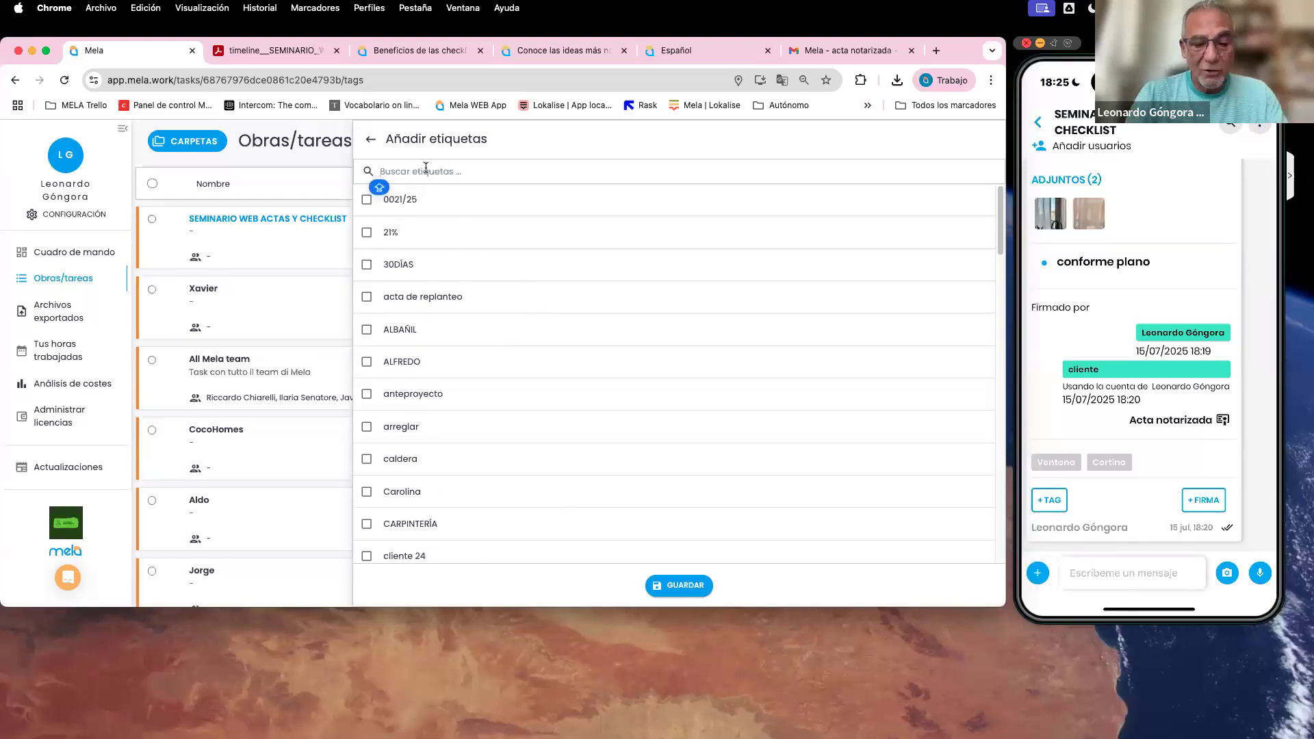
pyautogui.write('SEG')
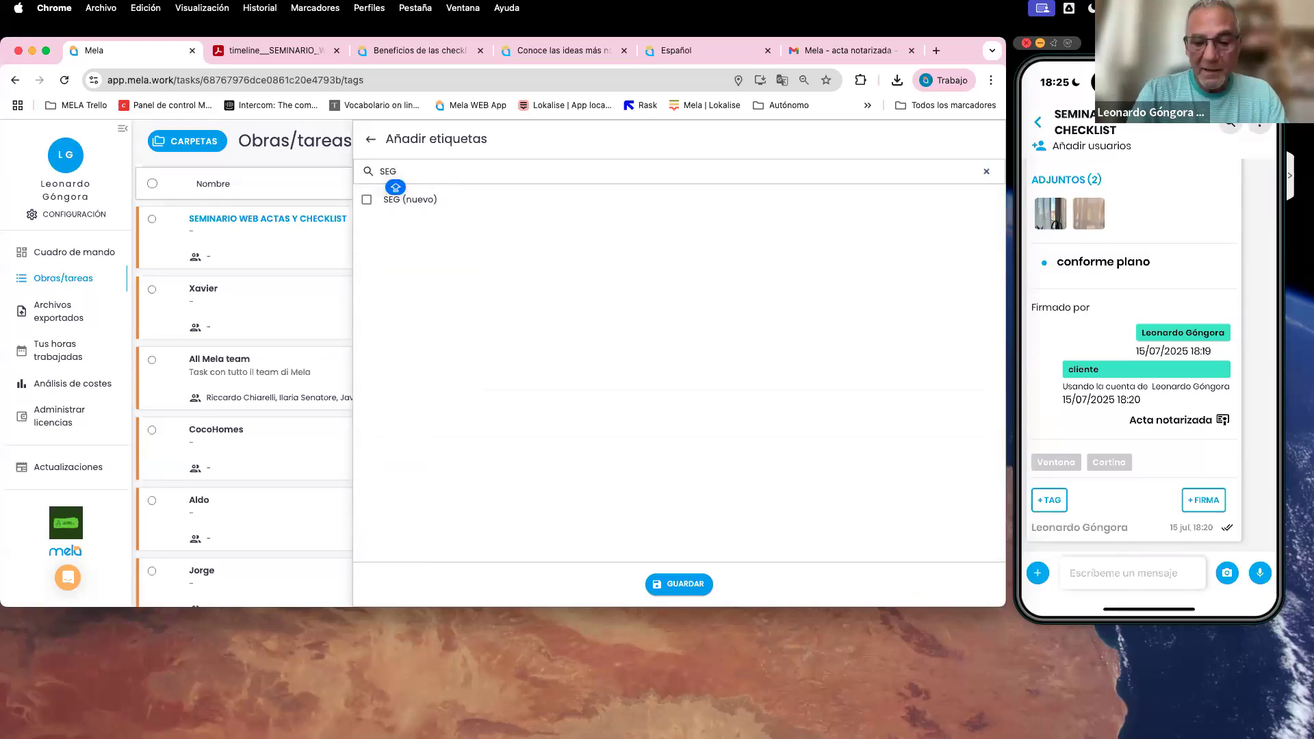
pyautogui.write('/SA')
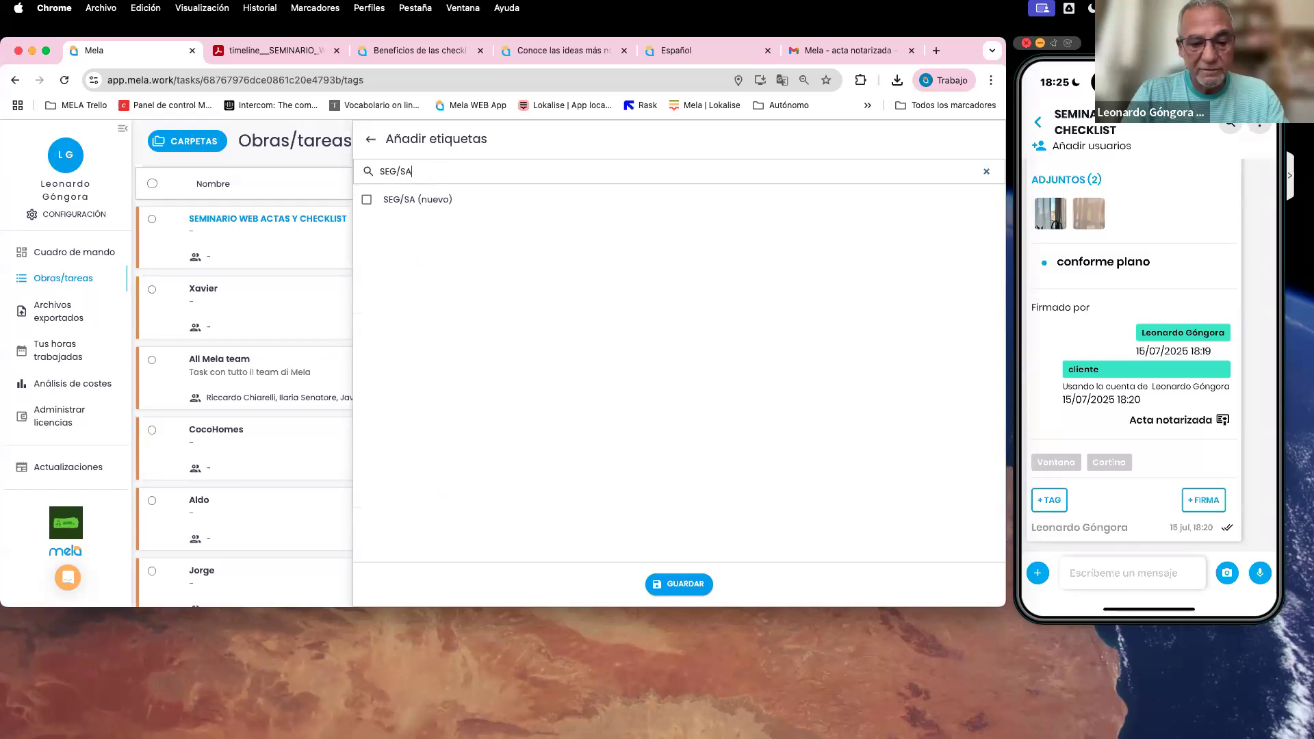
pyautogui.write('L')
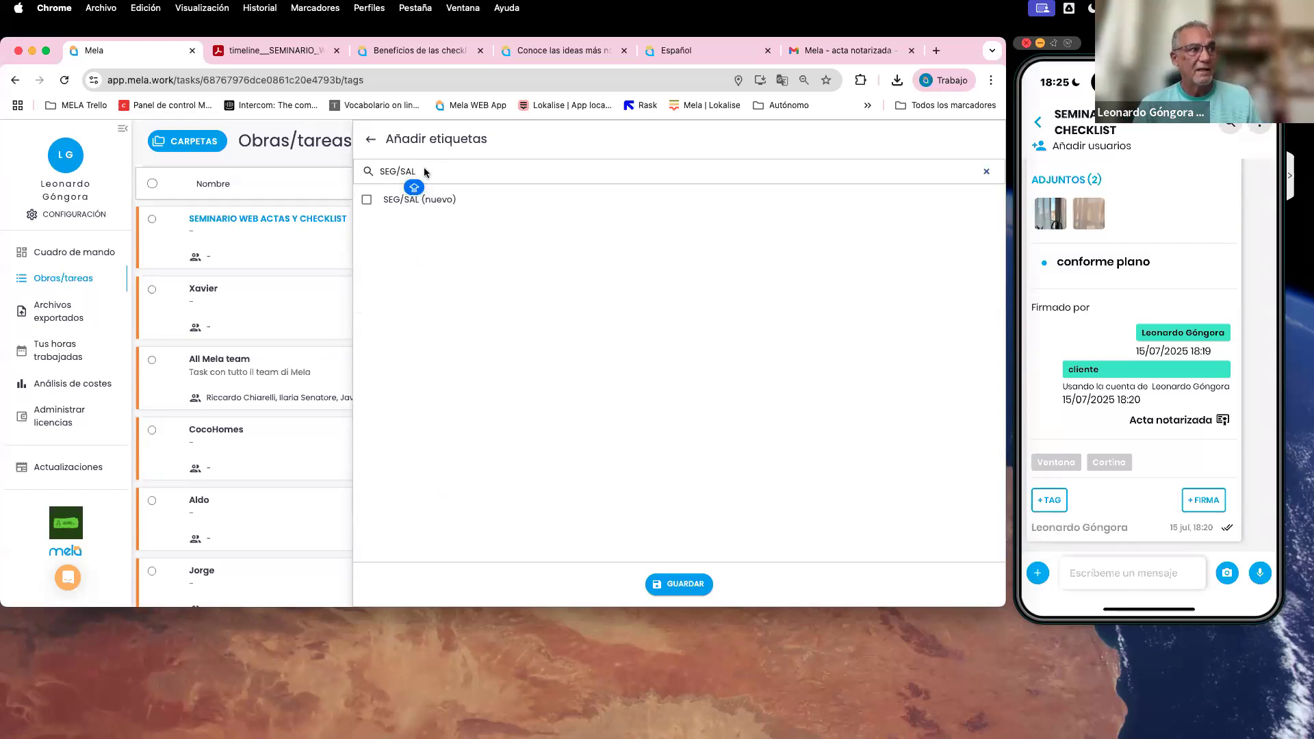
pyautogui.click(367, 202)
pyautogui.click(677, 584)
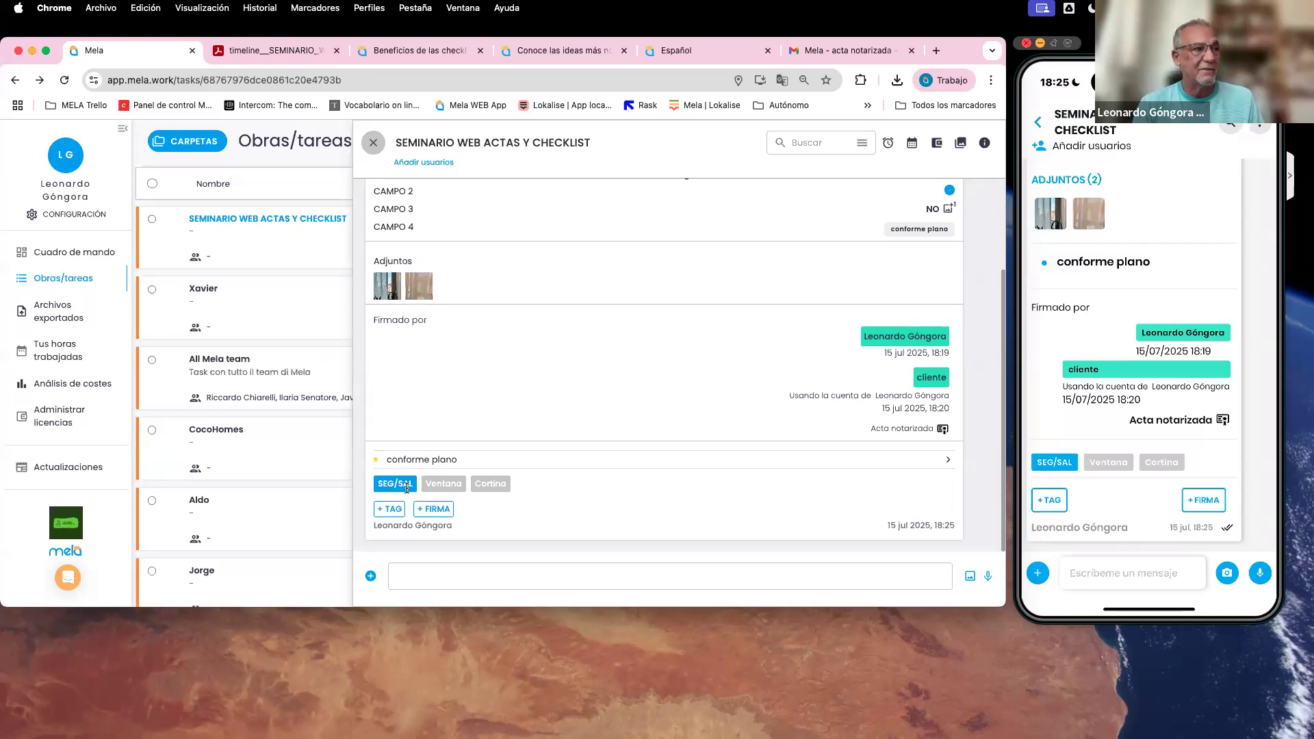
# Filter the dashboard's elements to include only those tagged SEG/SAL.
pyautogui.click(72, 265)
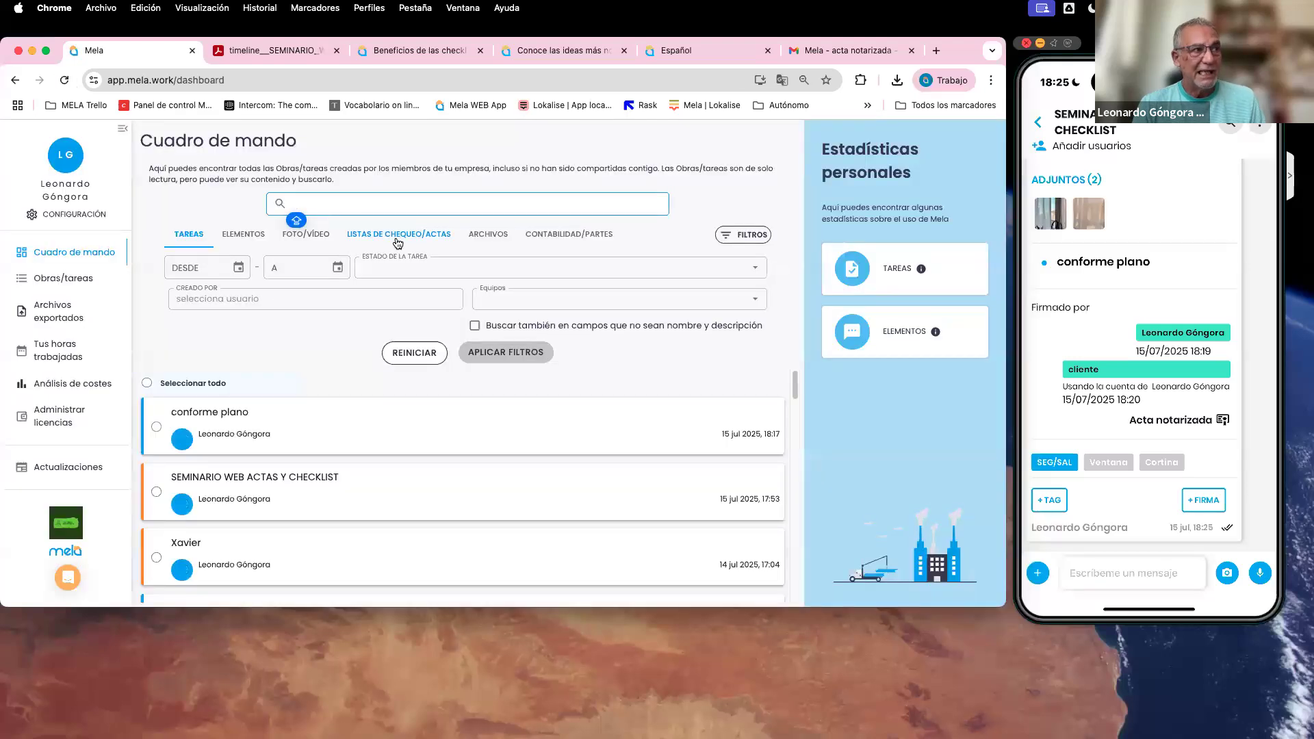
pyautogui.click(398, 241)
pyautogui.click(243, 237)
pyautogui.click(500, 274)
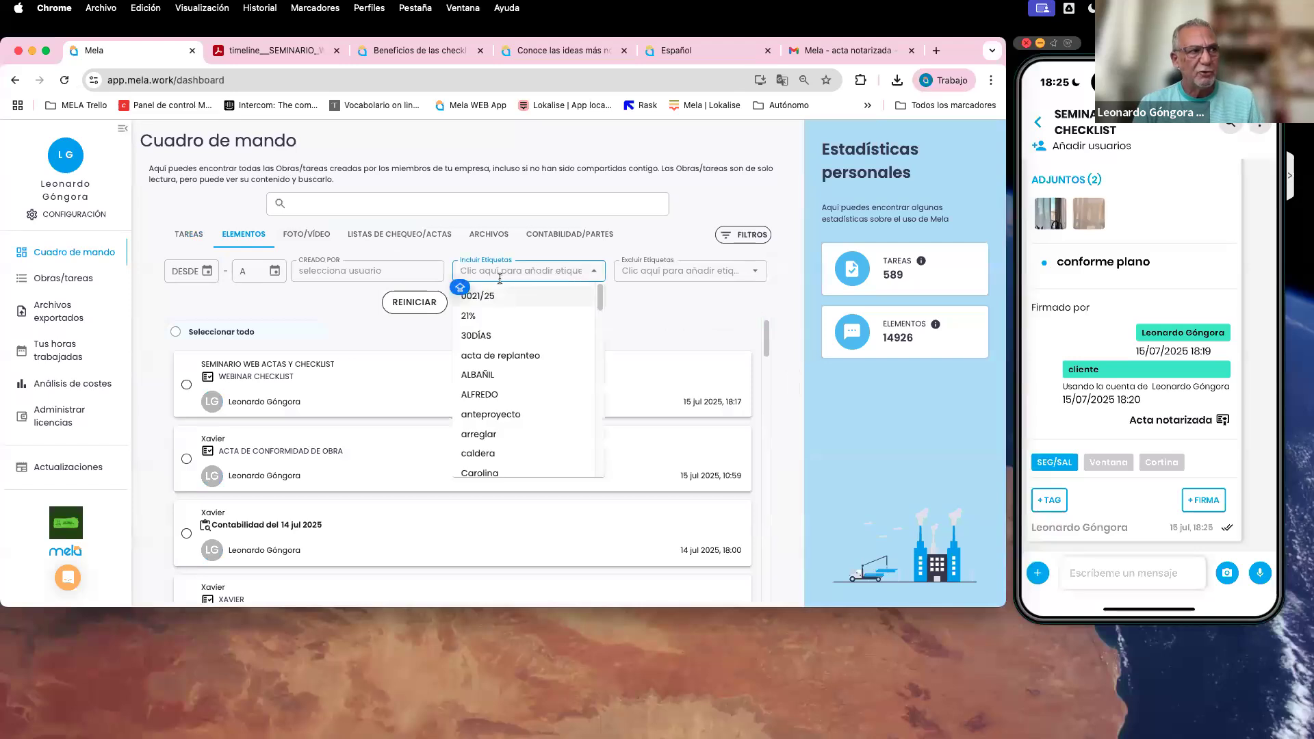
pyautogui.write('SEG')
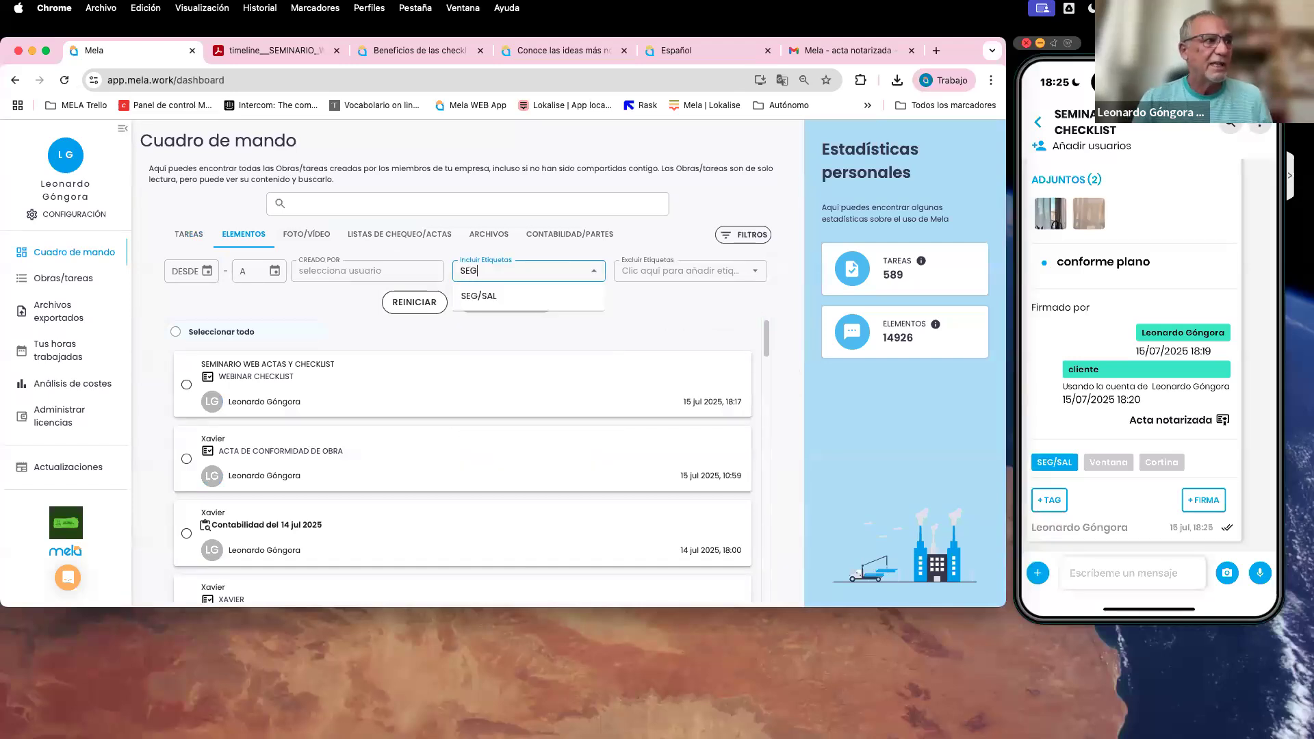
pyautogui.click(513, 305)
pyautogui.click(513, 302)
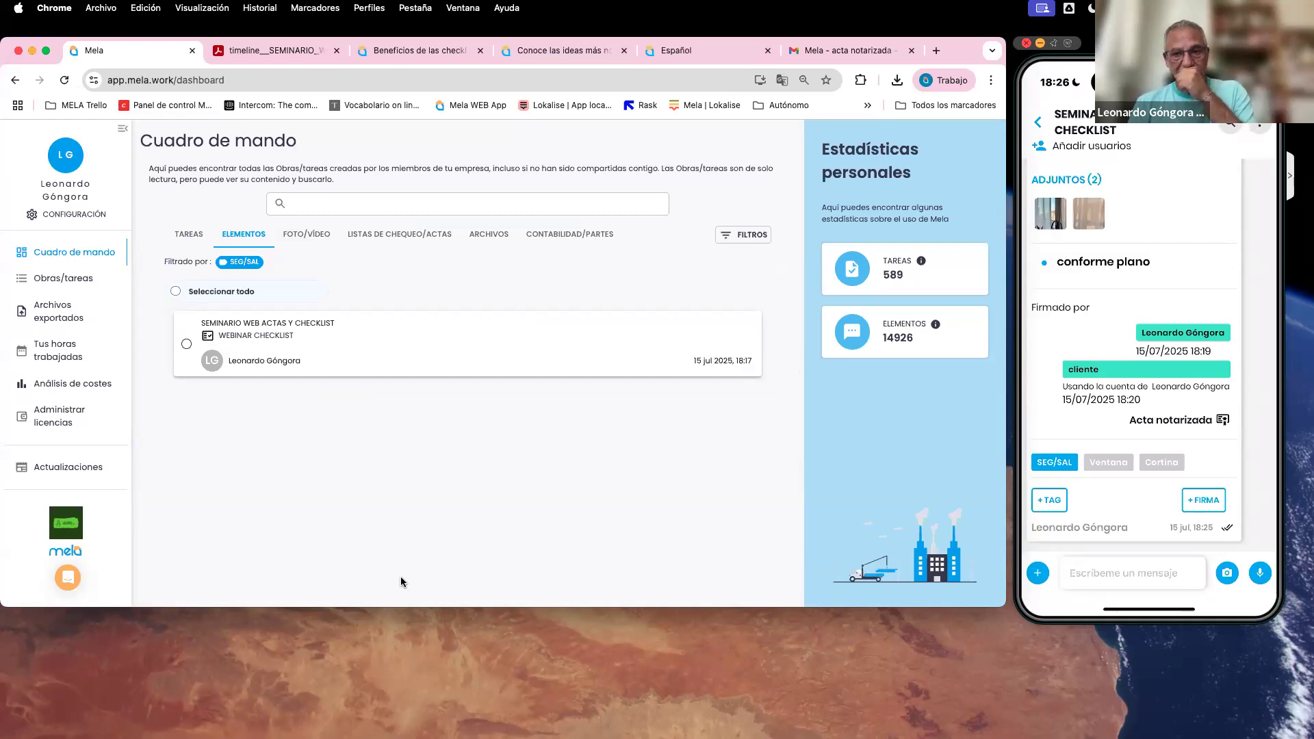
# Go to the checklist templates in the account configuration and search for "WEB".
pyautogui.click(80, 281)
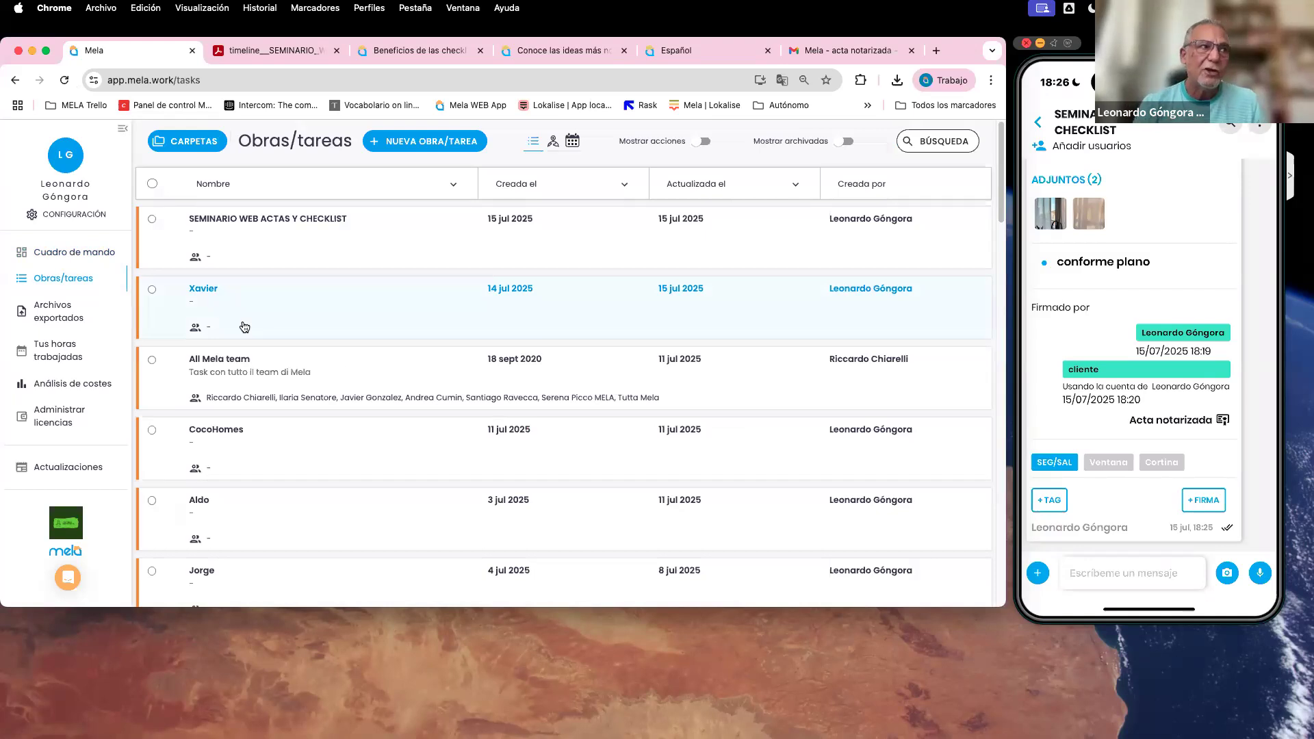
pyautogui.click(74, 215)
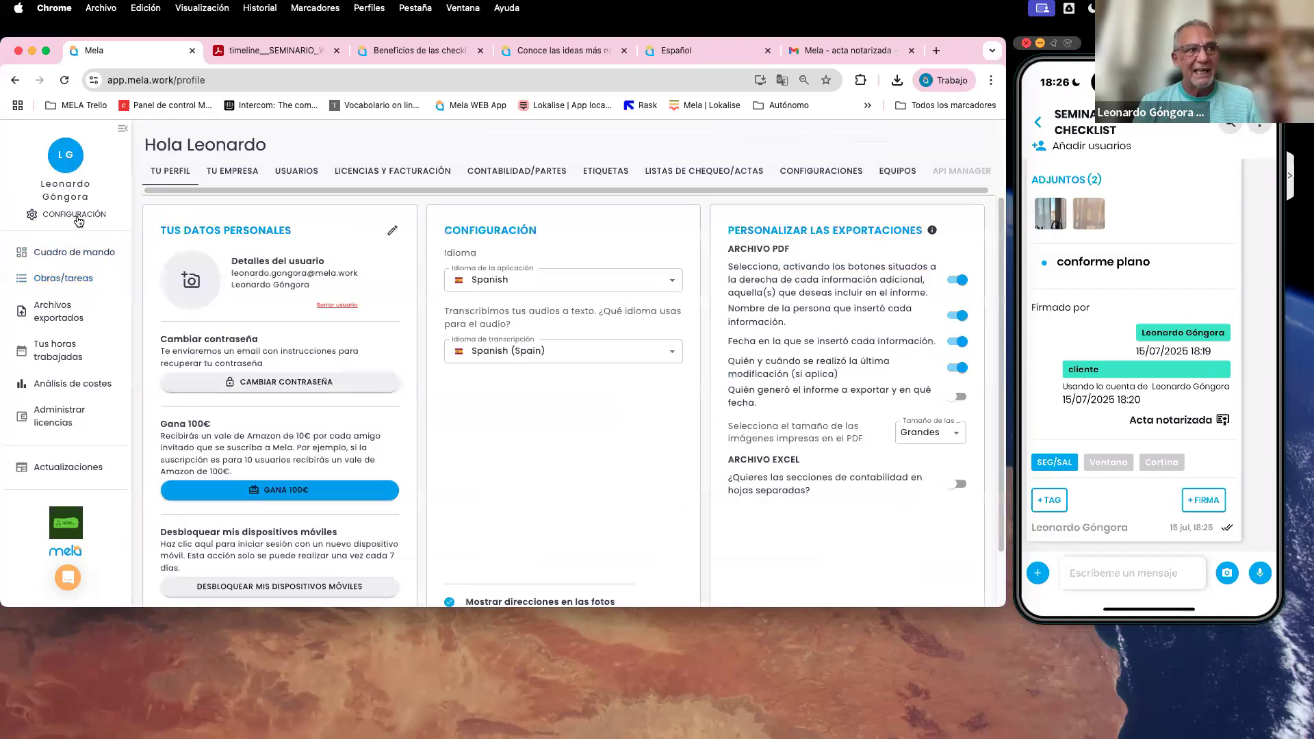
pyautogui.click(702, 178)
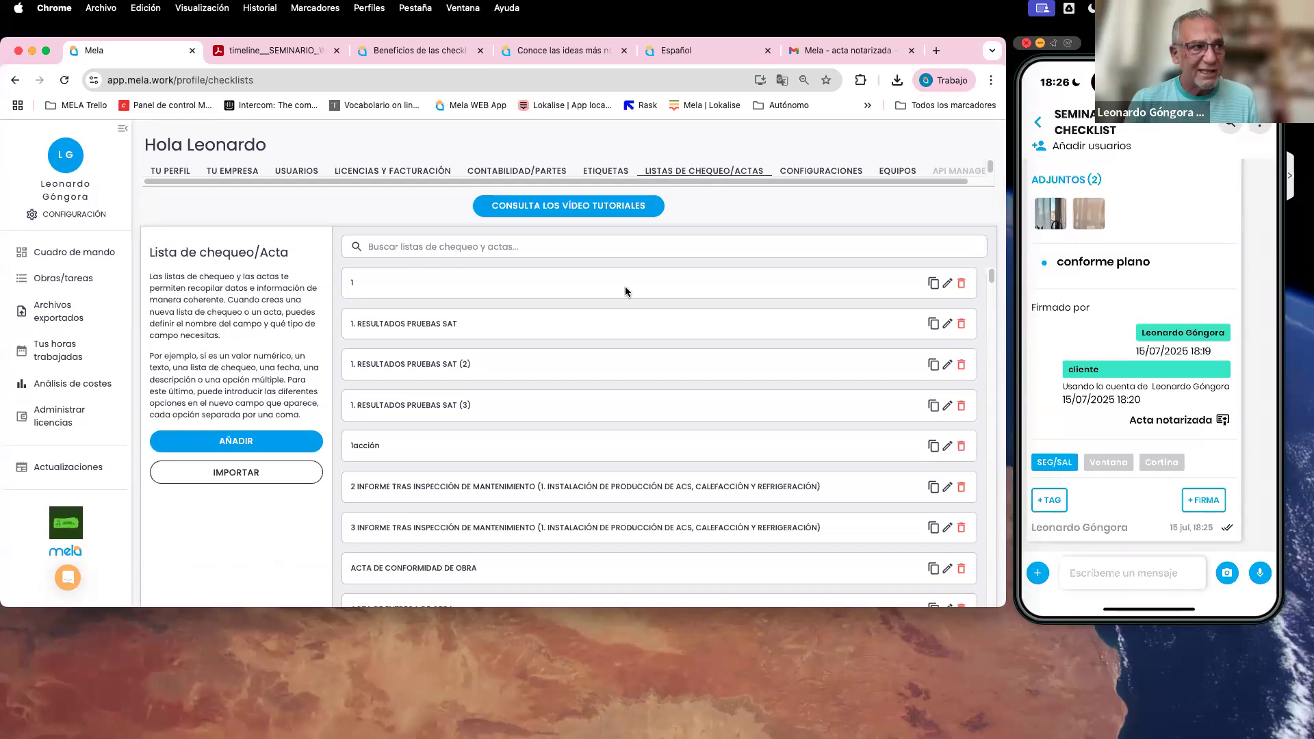
pyautogui.click(468, 248)
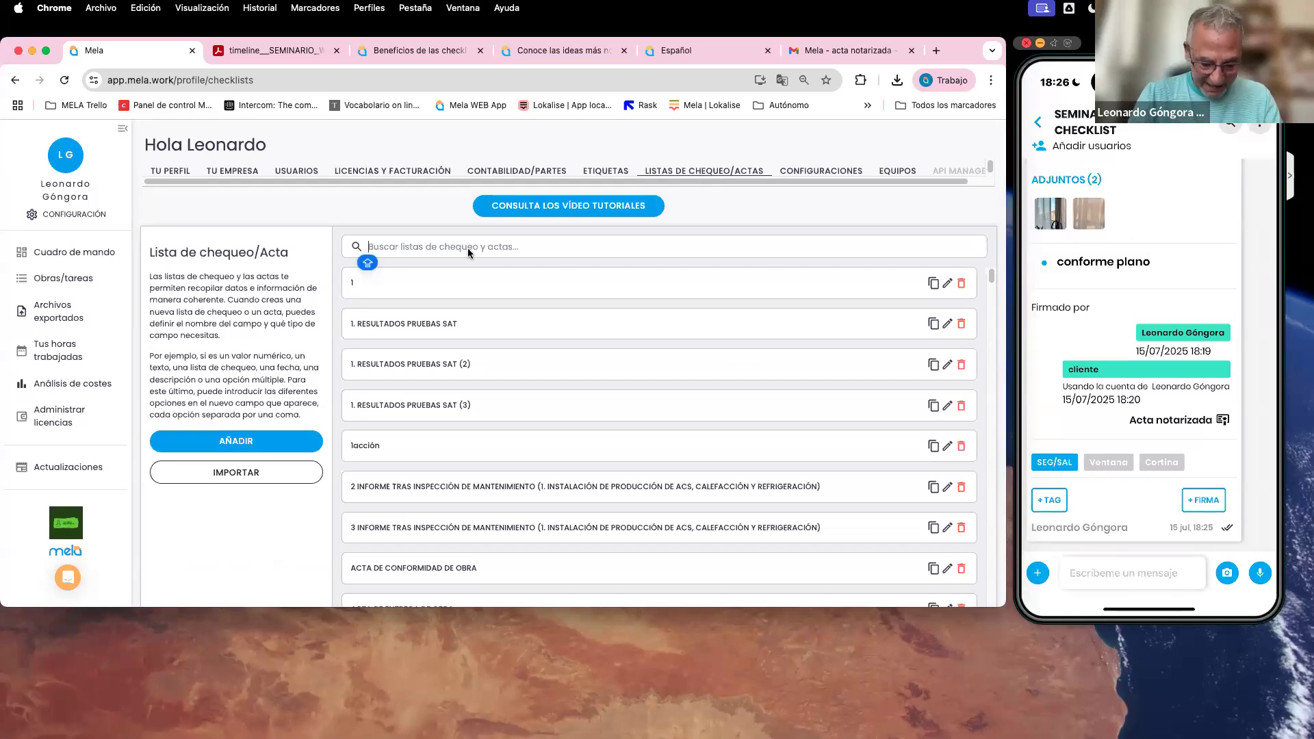
pyautogui.write('WEB')
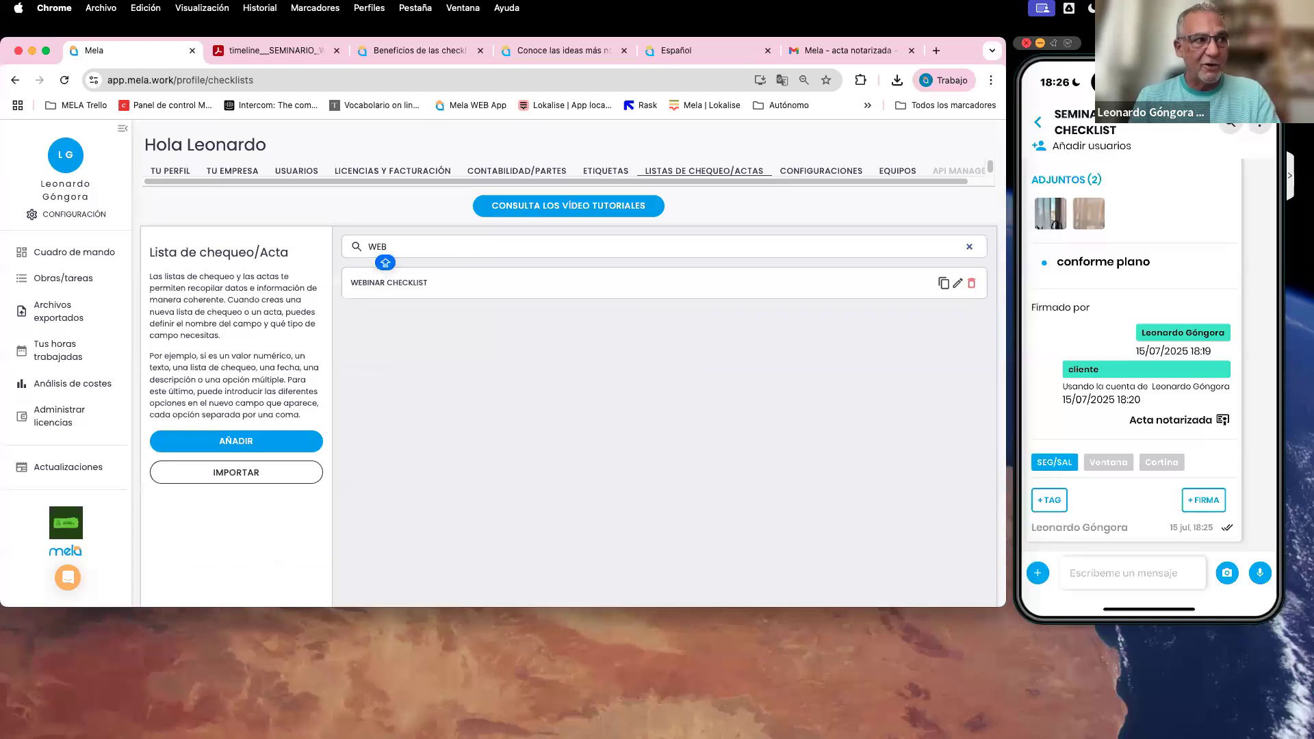
# Duplicate the WEBINAR CHECKLIST template and name the copy "WEBINAR 2".
pyautogui.click(959, 285)
pyautogui.click(525, 235)
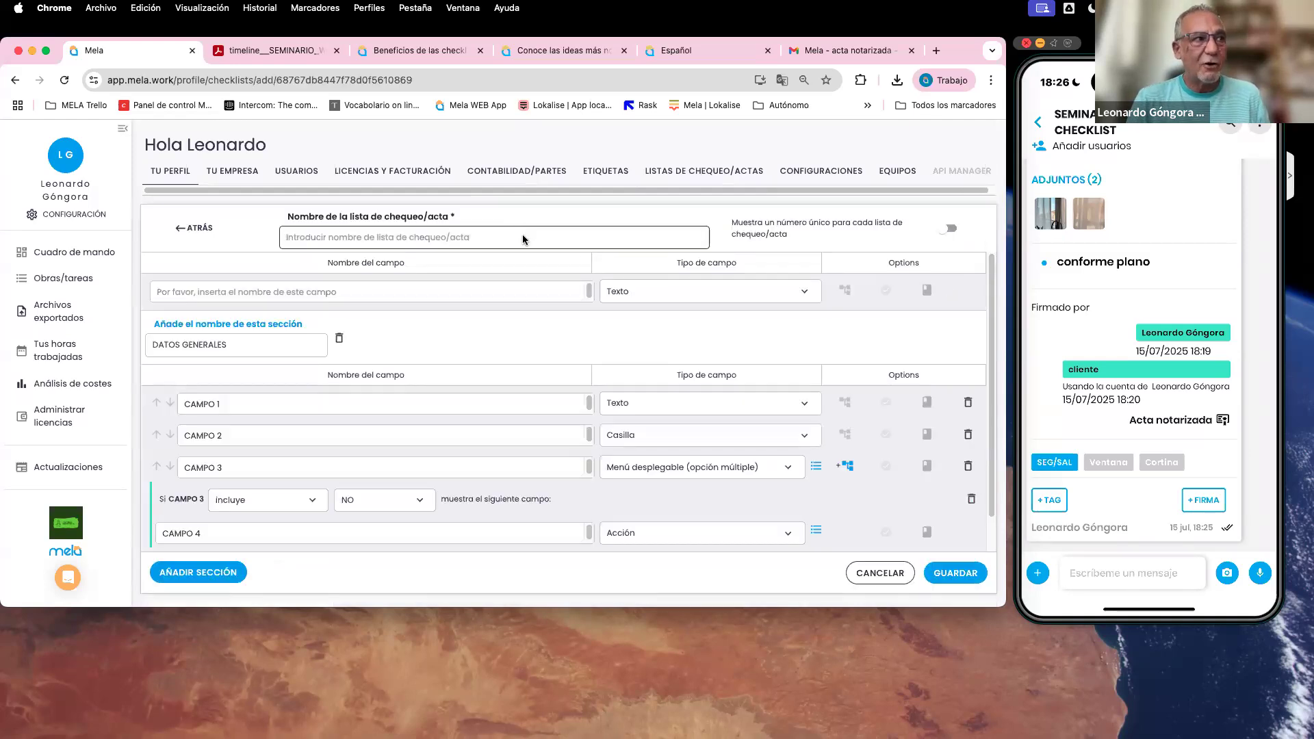
pyautogui.write('WEBINAR 2')
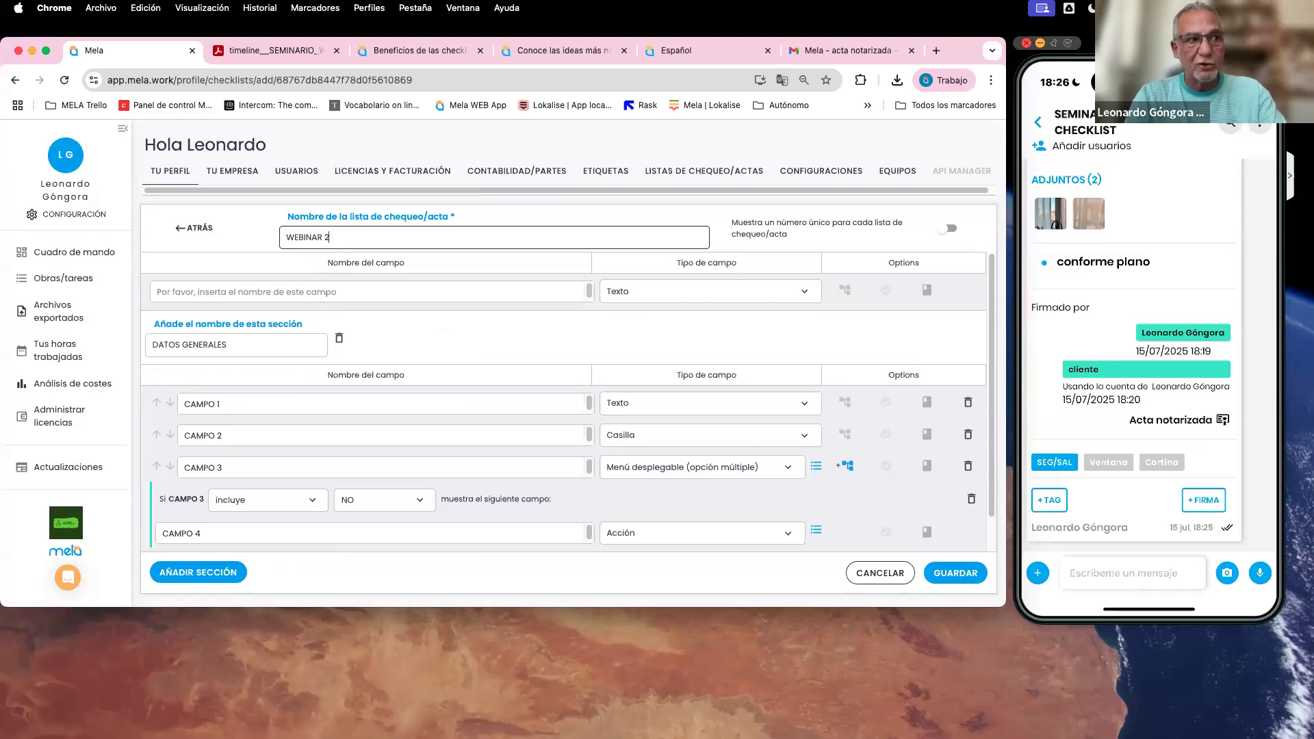
pyautogui.press('capslock')
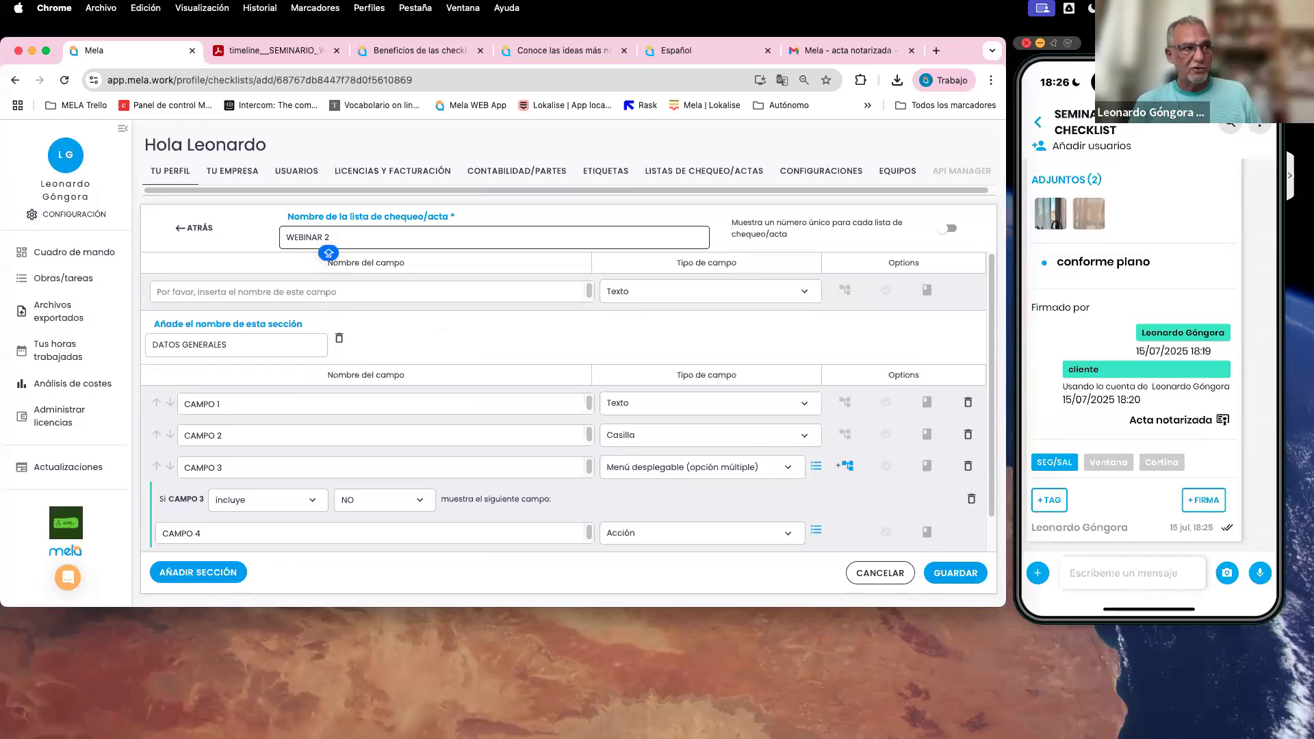
# Add a text field named "CAMPO 5" at the end of the DATOS GENERALES section.
pyautogui.click(608, 336)
pyautogui.scroll(-1, 635, 361)
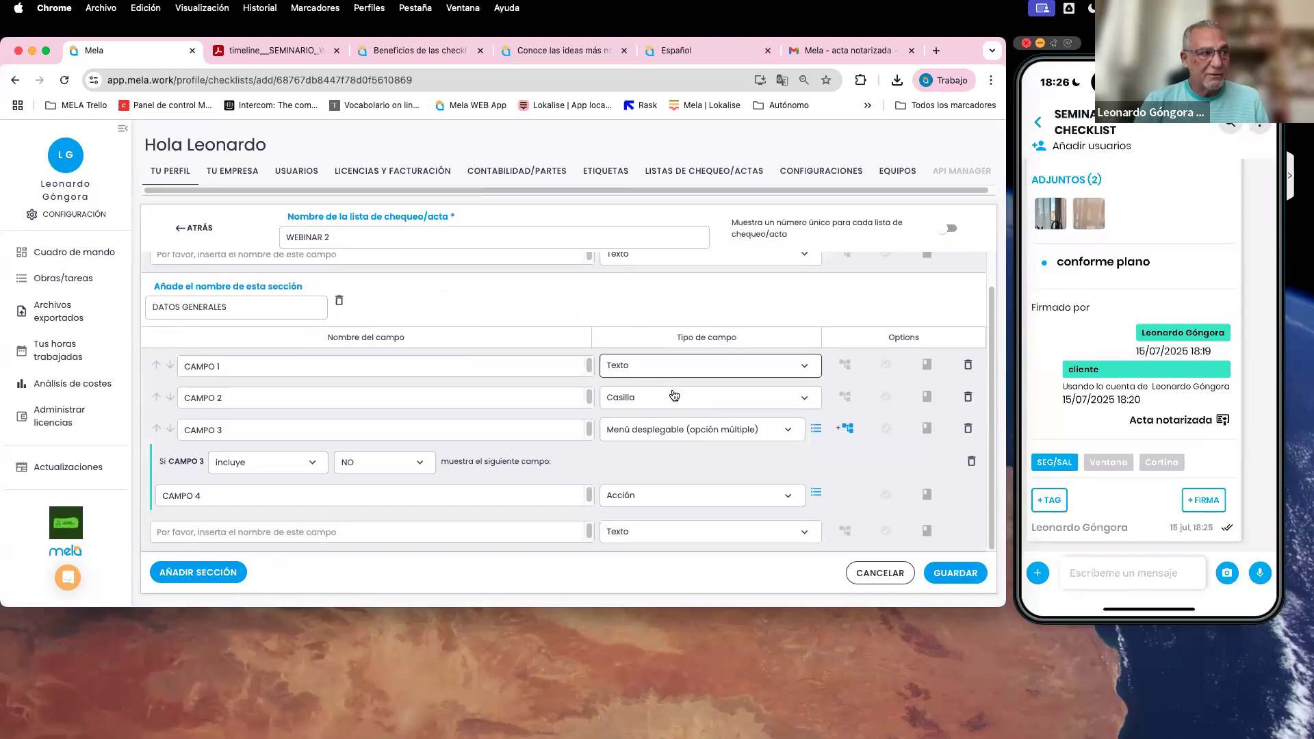
pyautogui.click(324, 534)
pyautogui.write('CAMPO 5')
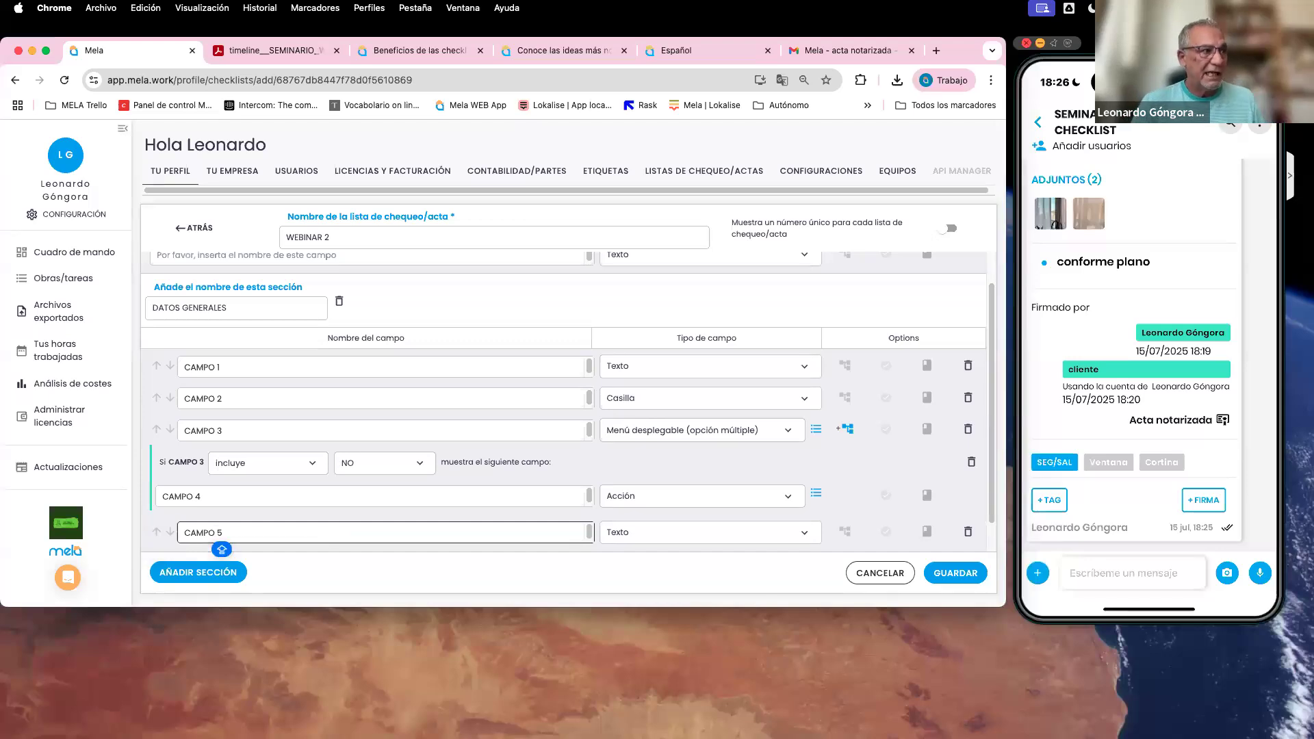
# Delete the CAMPO 2 field from the WEBINAR 2 template and save the template.
pyautogui.scroll(-1, 587, 471)
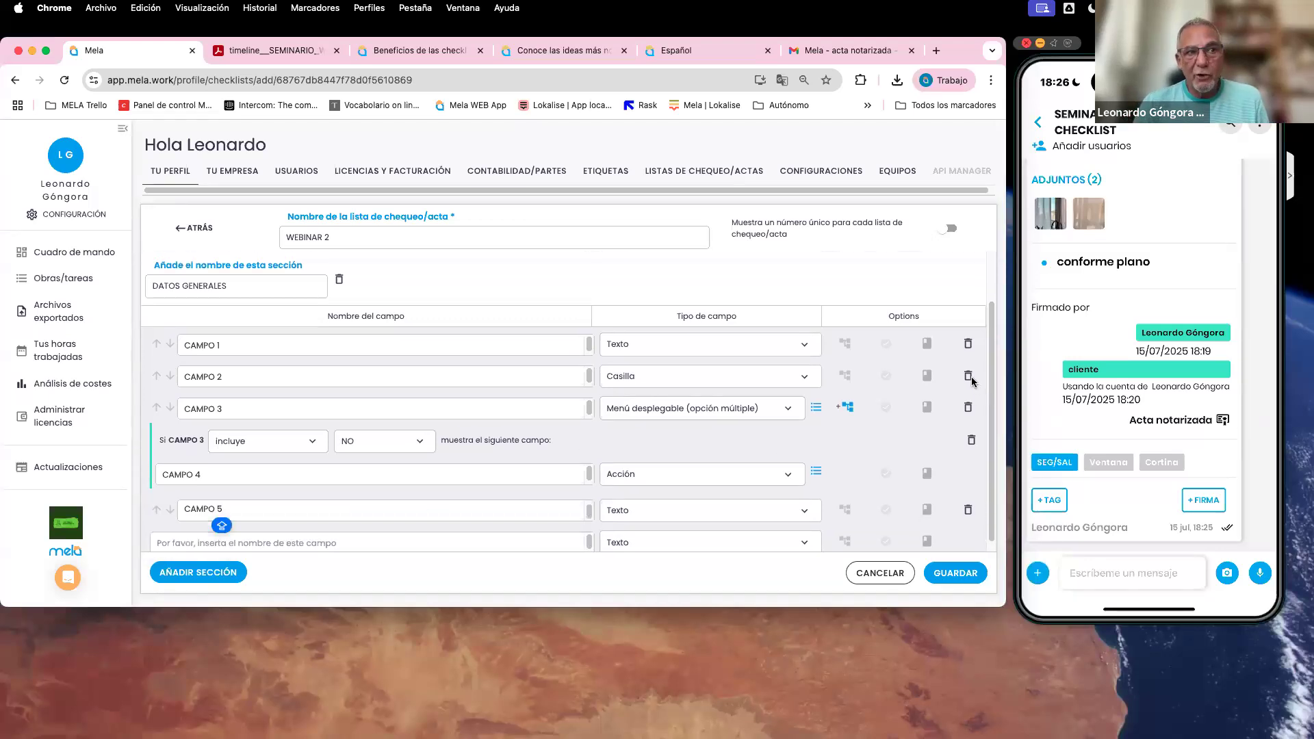
pyautogui.click(968, 377)
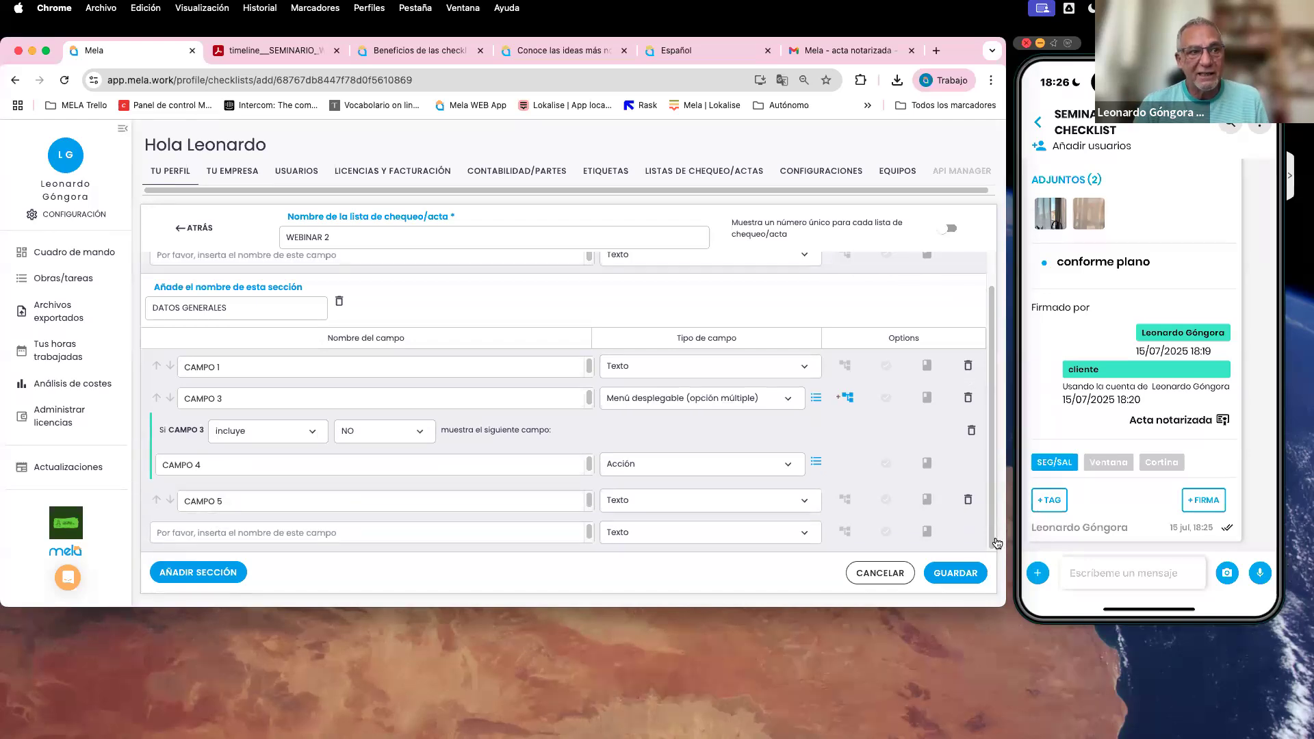
pyautogui.click(956, 573)
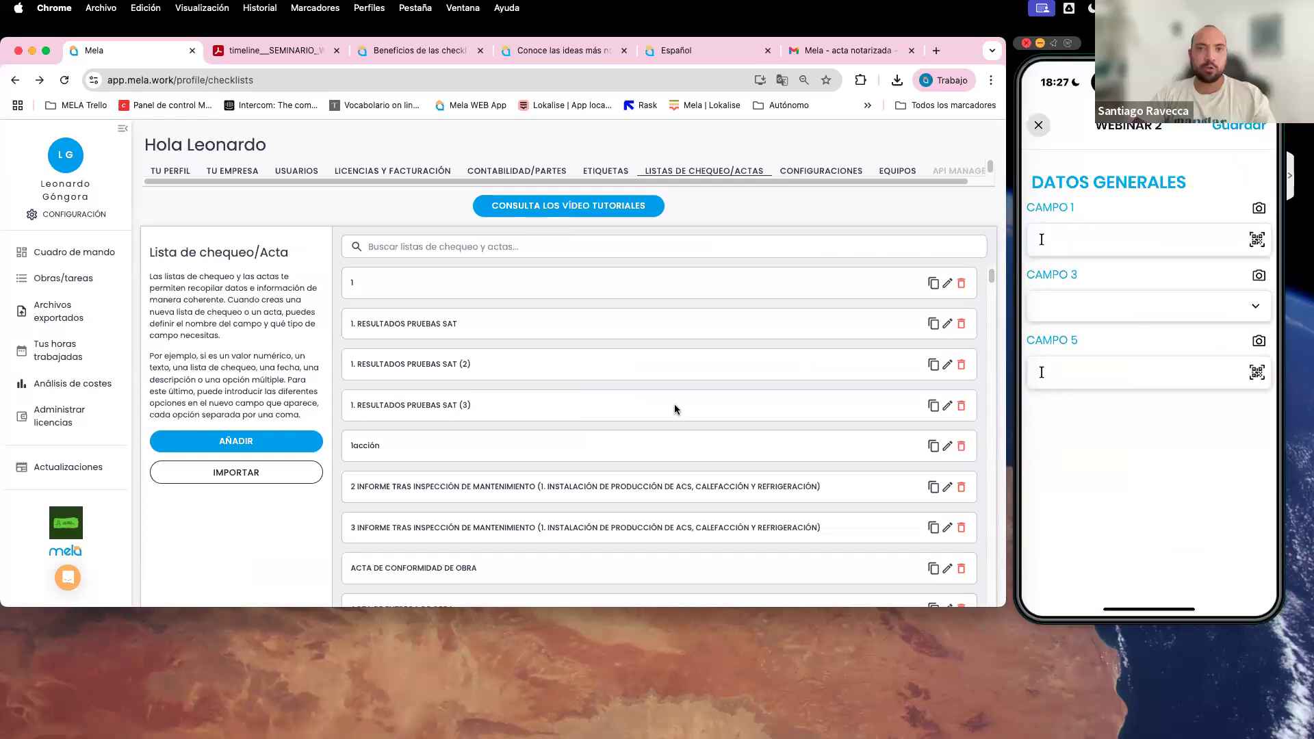
# Search the checklist templates for "WEB", open WEBINAR 2 to review its fields, and return to the Obras/tareas list.
pyautogui.click(82, 280)
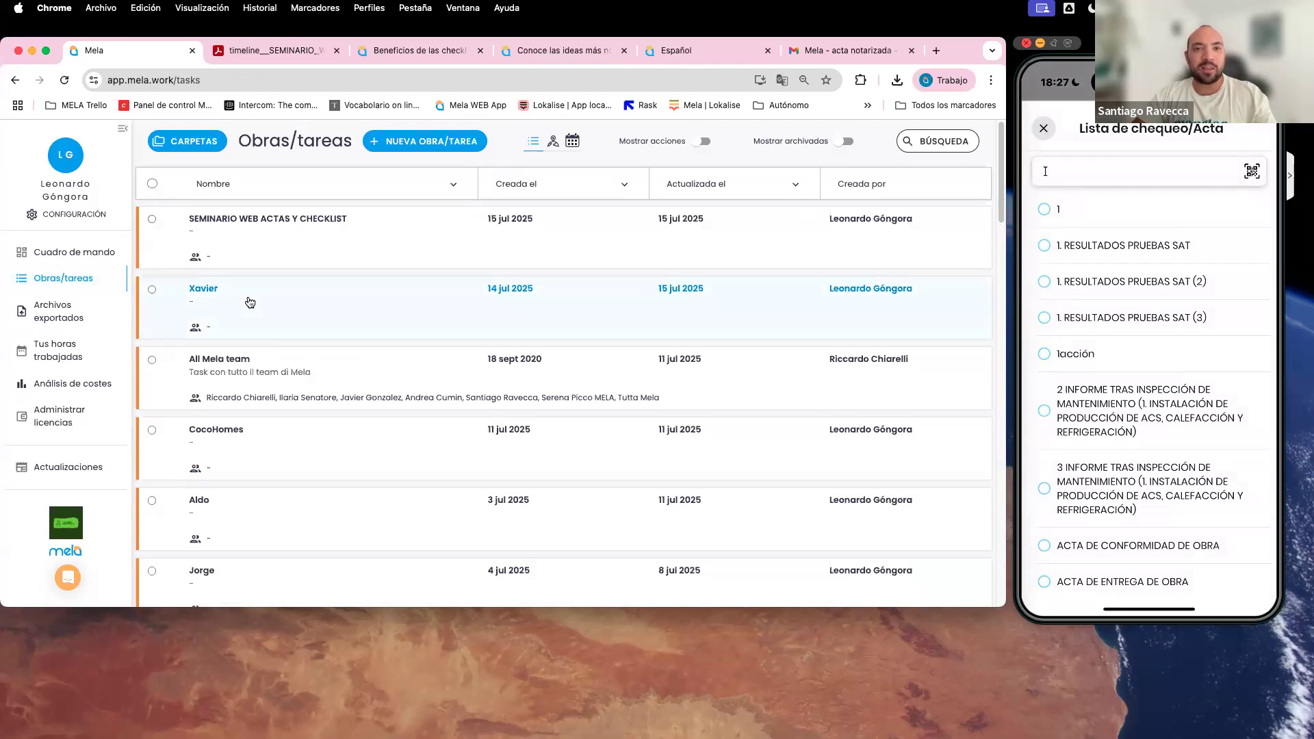
pyautogui.click(82, 215)
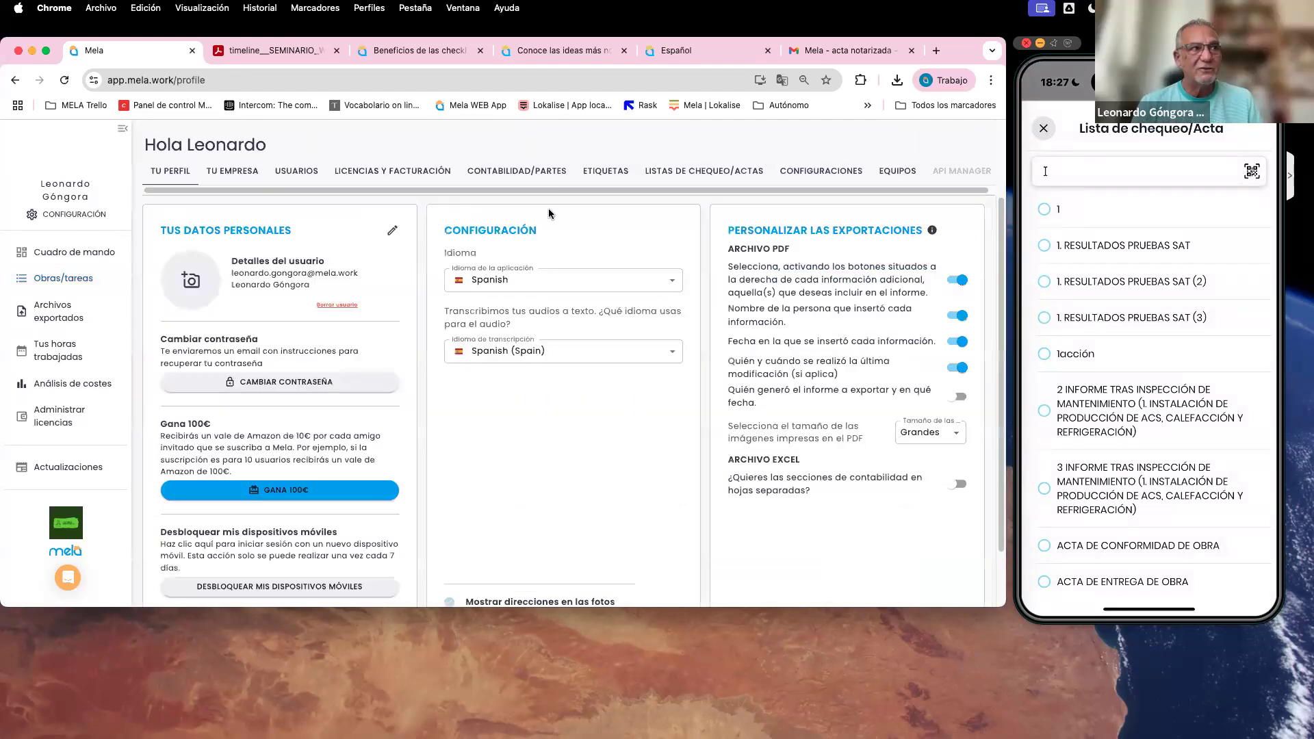
pyautogui.click(692, 175)
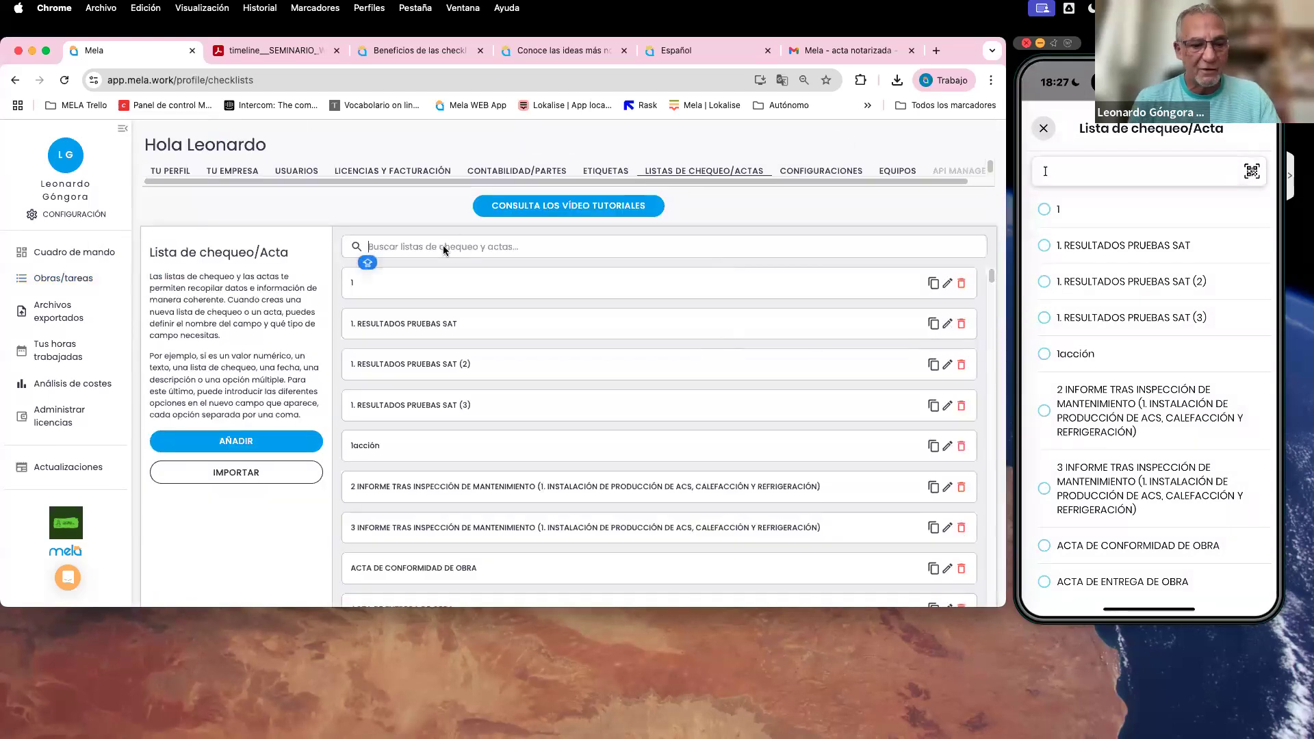
pyautogui.write('WEB')
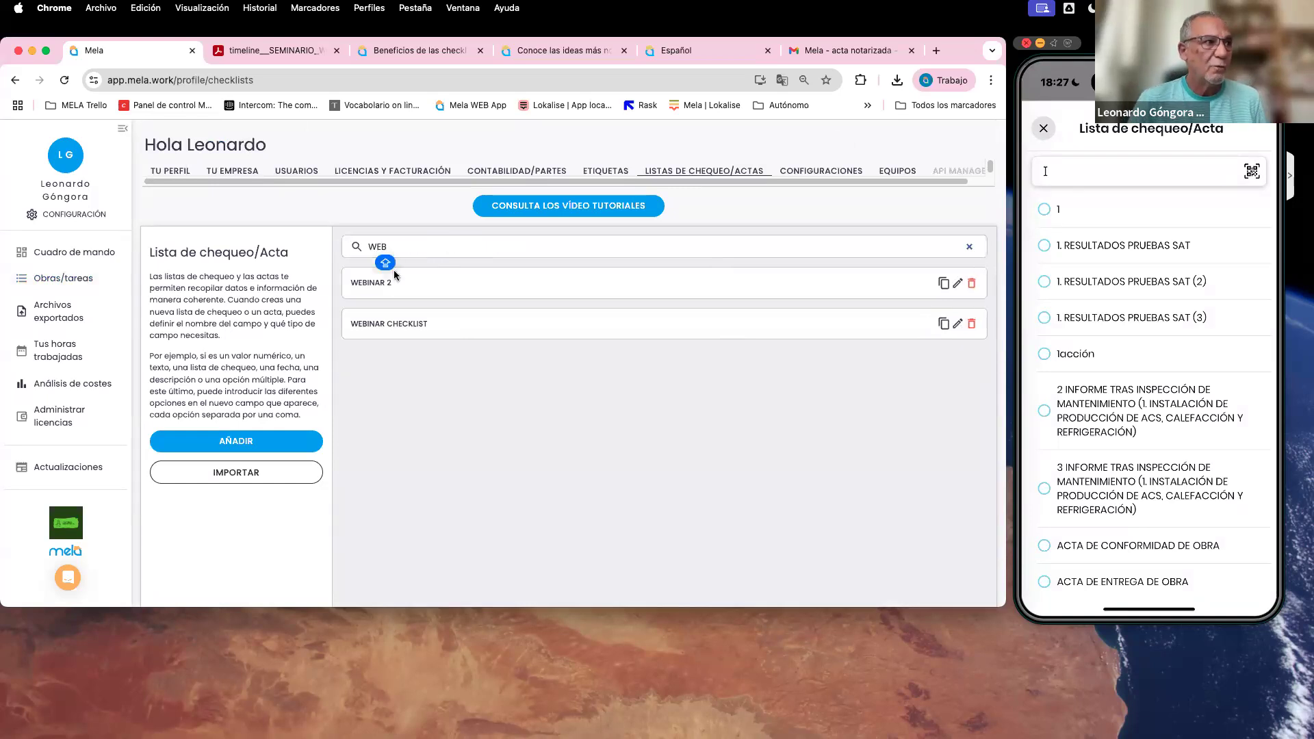
pyautogui.click(958, 283)
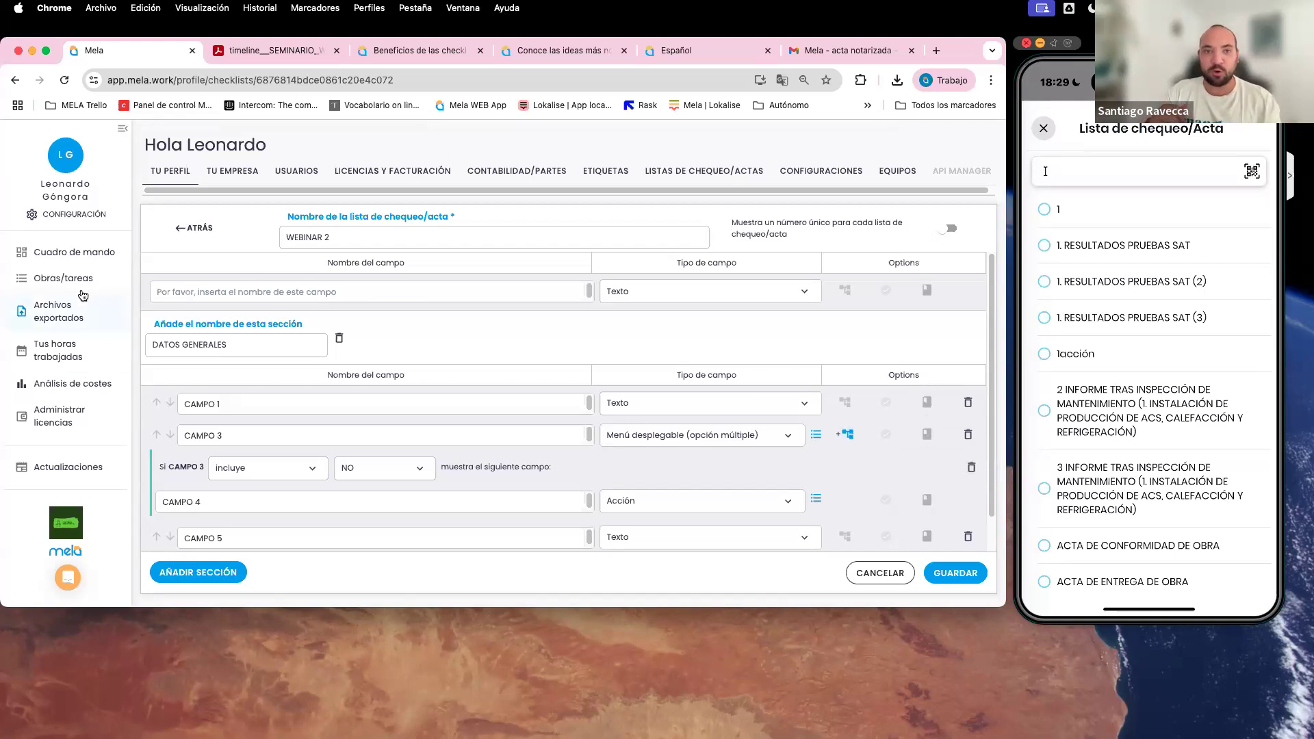
pyautogui.click(63, 278)
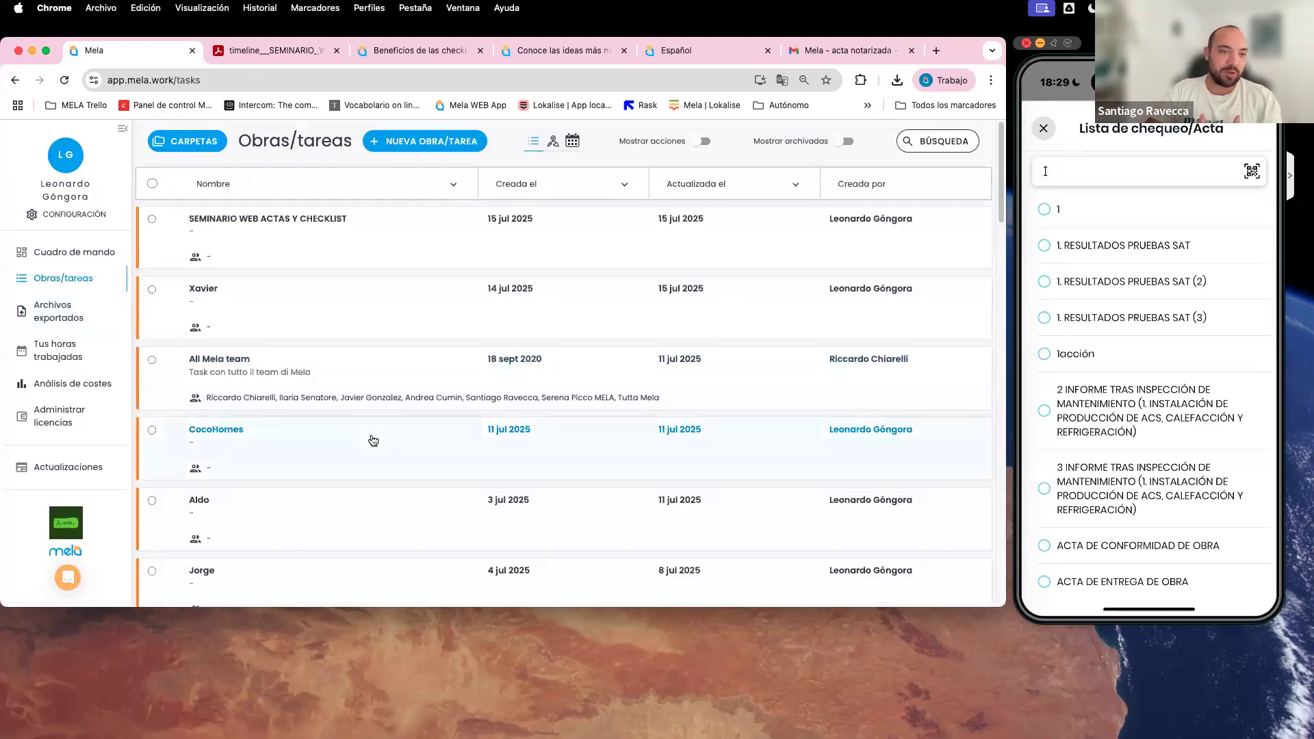